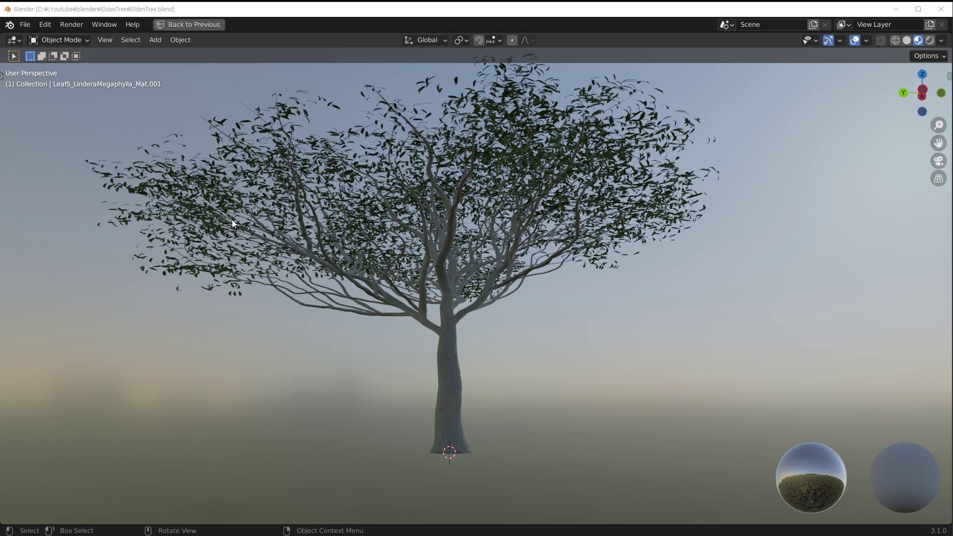
Step: Examine the reference screenshot of the glowing golden tree, and close the image viewer
drag(348, 533, 692, 47)
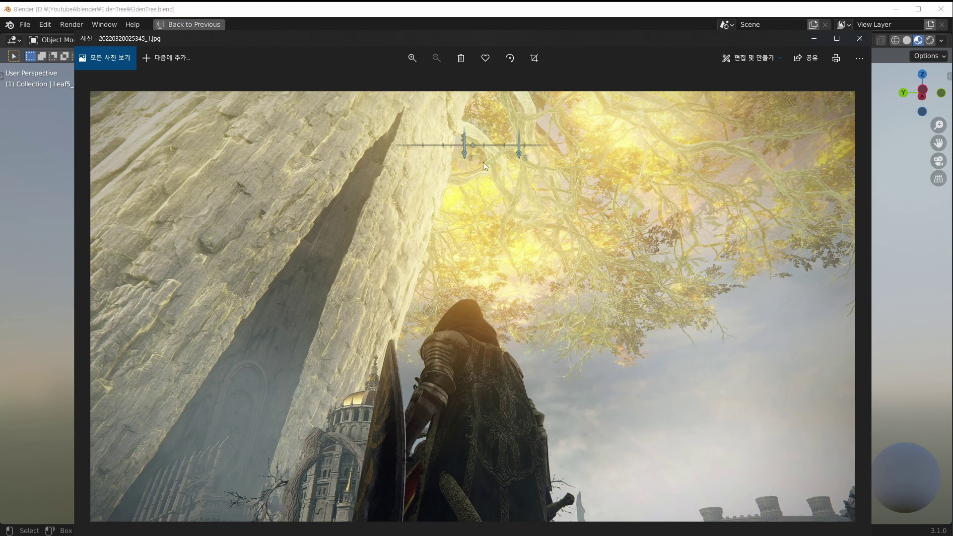
click(864, 41)
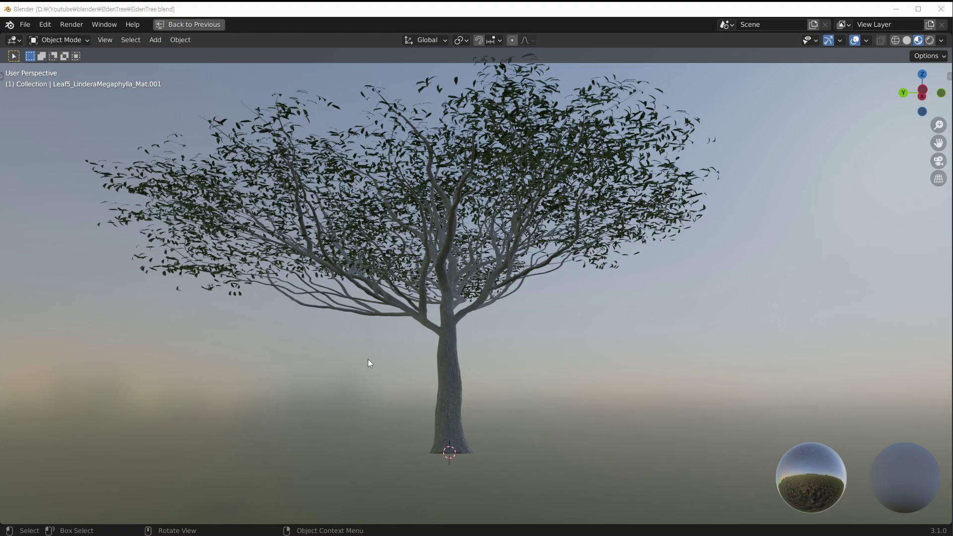
Step: Select everything in the scene and examine the tree's trunk, branches and bark texture up close
key(a)
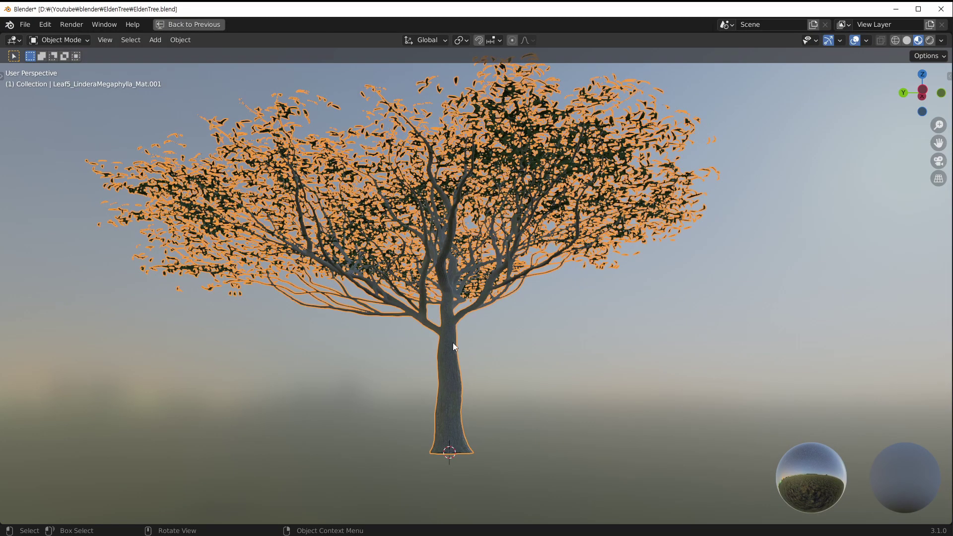
middle_drag(453, 342, 528, 180)
scroll(455, 350, up, 4)
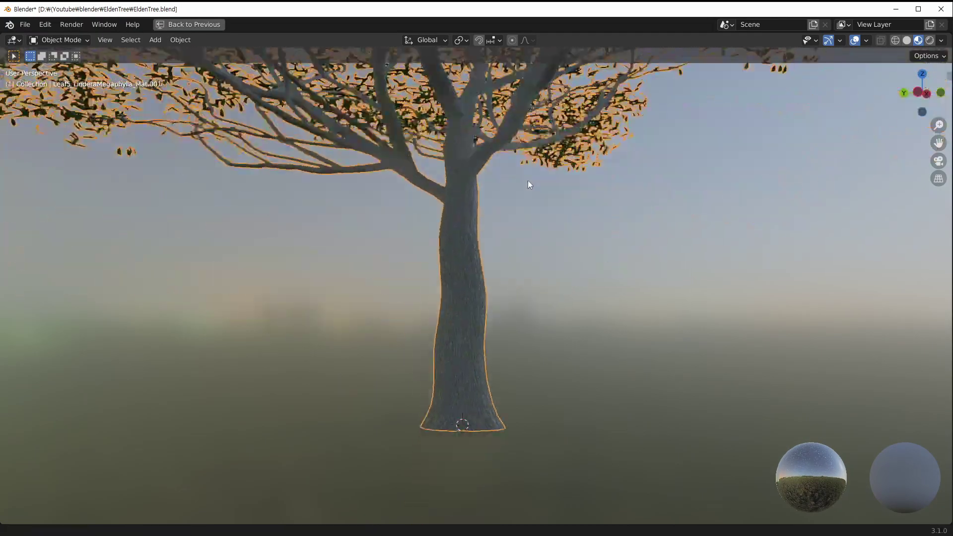
scroll(492, 298, down, 6)
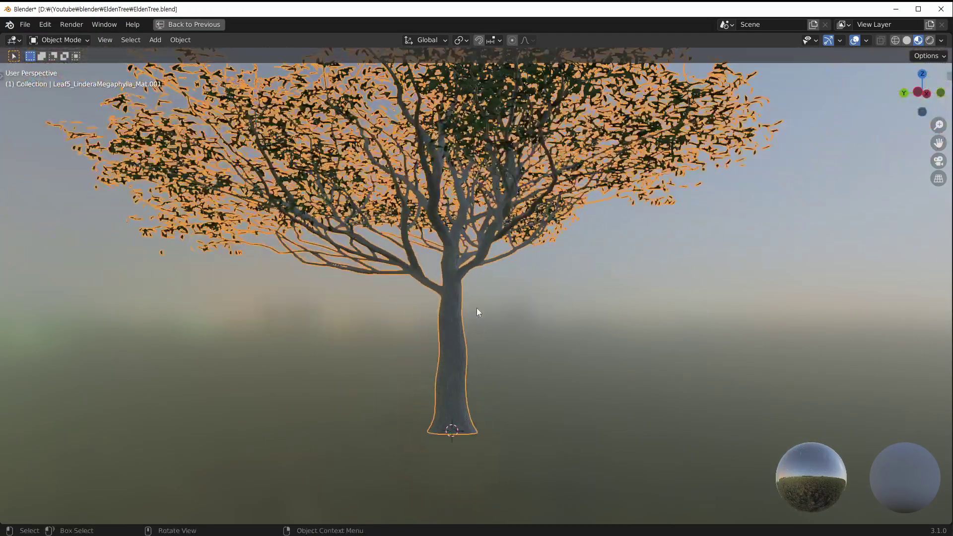
scroll(440, 351, up, 4)
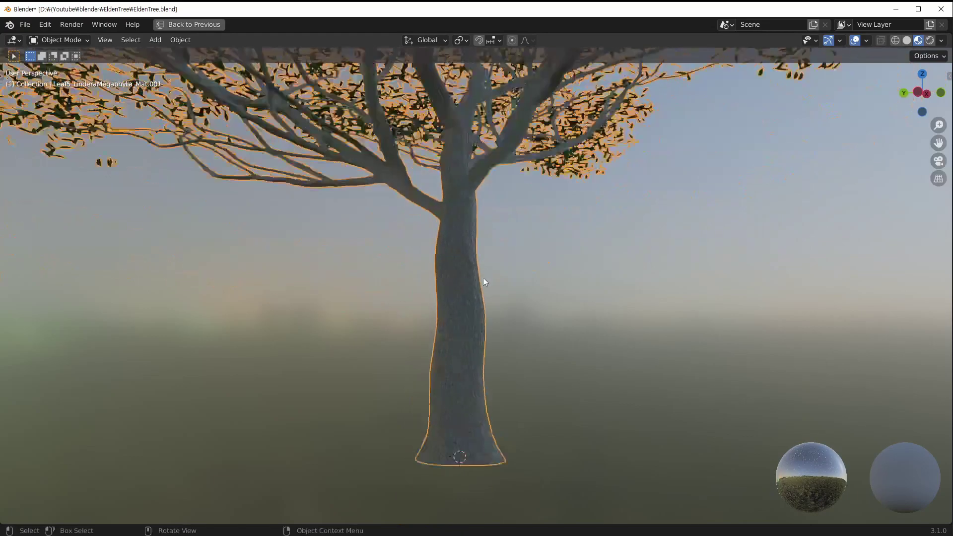
scroll(482, 280, up, 3)
scroll(461, 347, down, 2)
scroll(457, 380, up, 3)
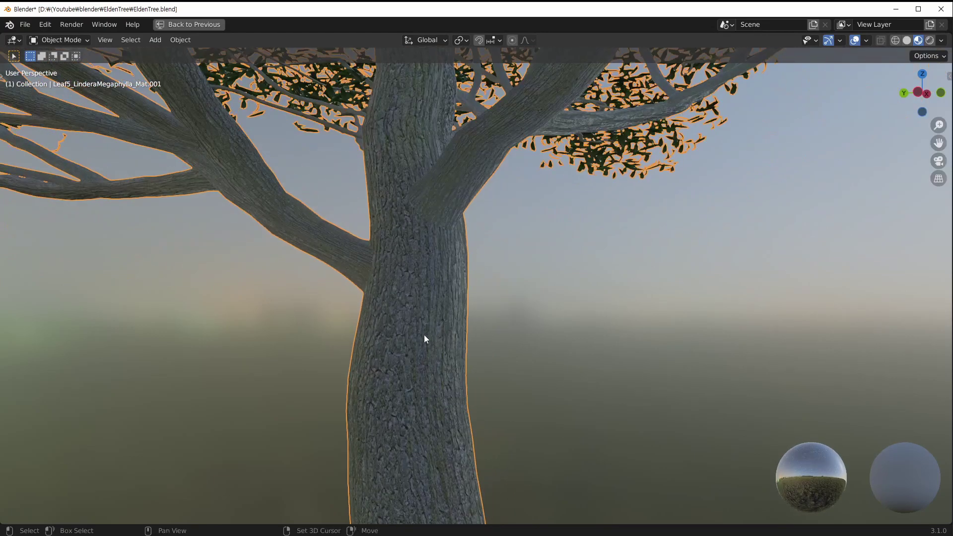
scroll(424, 334, up, 3)
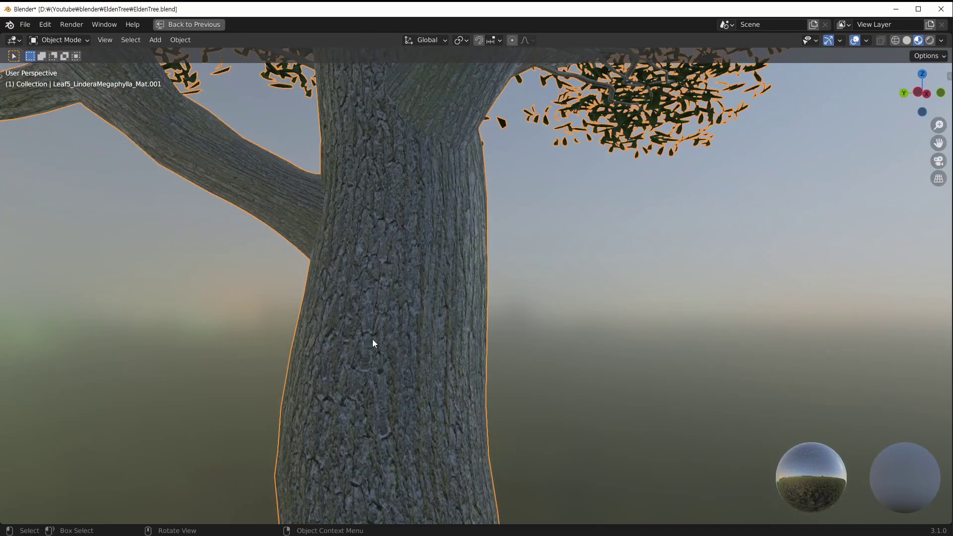
shift+middle_drag(352, 443, 456, 240)
scroll(433, 261, down, 3)
scroll(432, 261, up, 4)
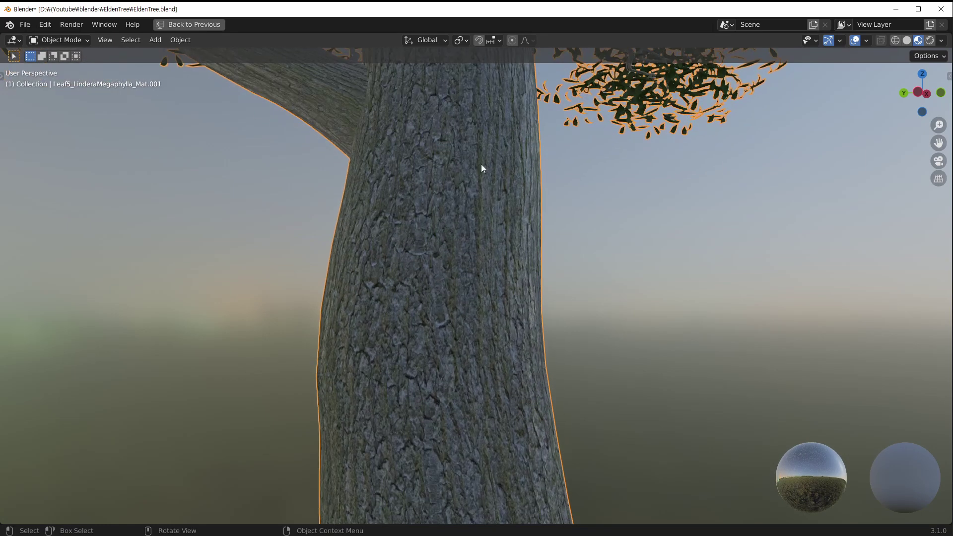
scroll(459, 180, down, 5)
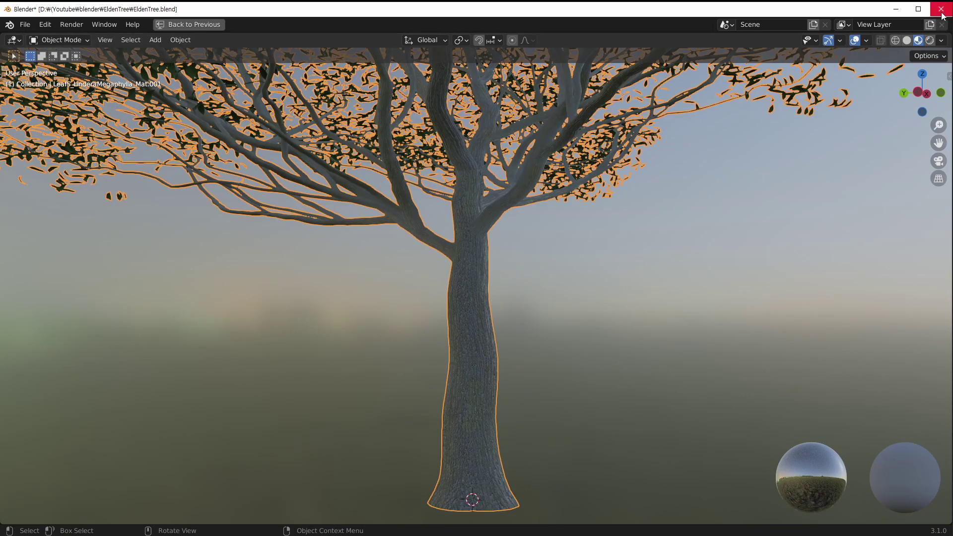
Step: Restore the full Shading workspace layout from the maximized 3D viewport
click(929, 40)
mouse_move(485, 271)
shift+middle_down()
mouse_move(517, 207)
mouse_move(470, 248)
shift+middle_up()
scroll(489, 239, down, 4)
click(659, 207)
shift+middle_drag(660, 207, 653, 220)
key(ctrl+space)
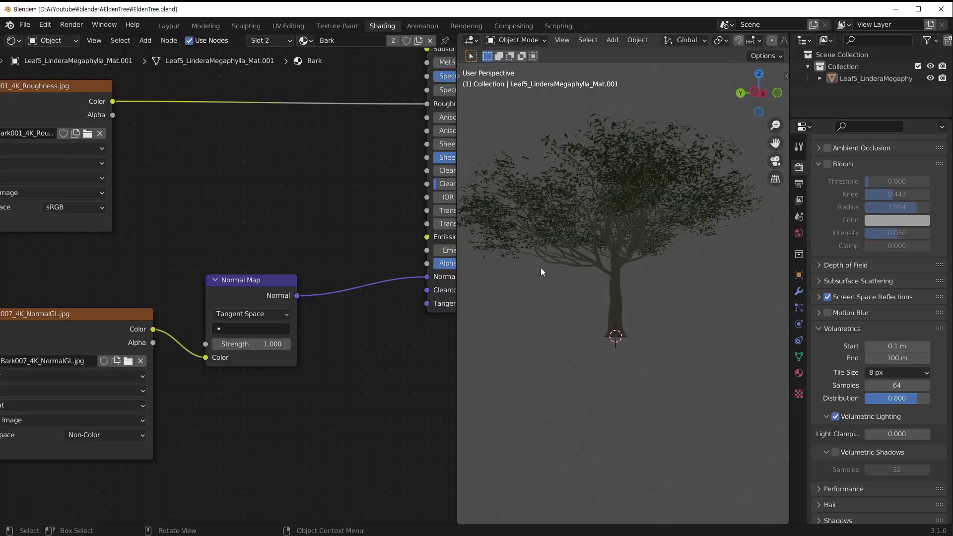
Step: Select the tree object in the viewport and frame its trunk and lower canopy
scroll(540, 267, up, 8)
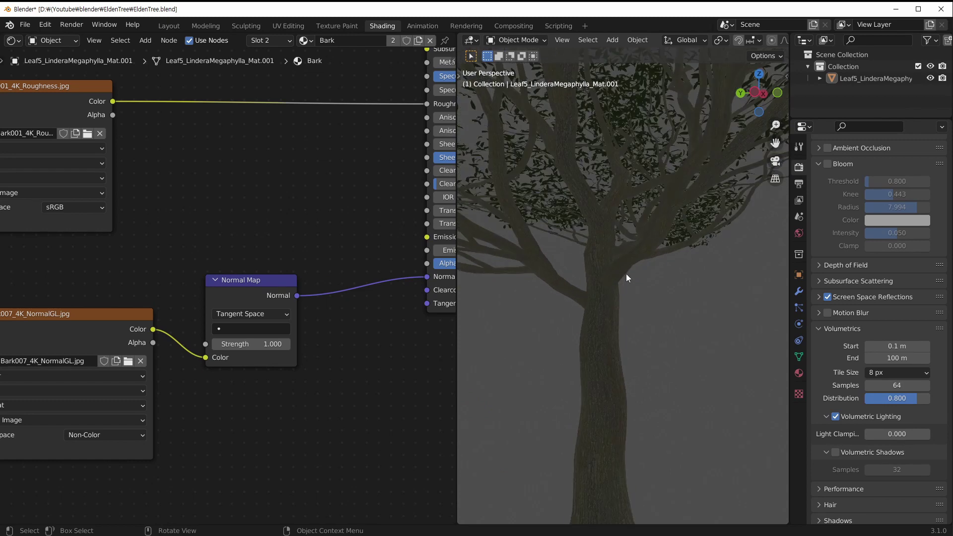
click(626, 273)
click(663, 264)
click(610, 320)
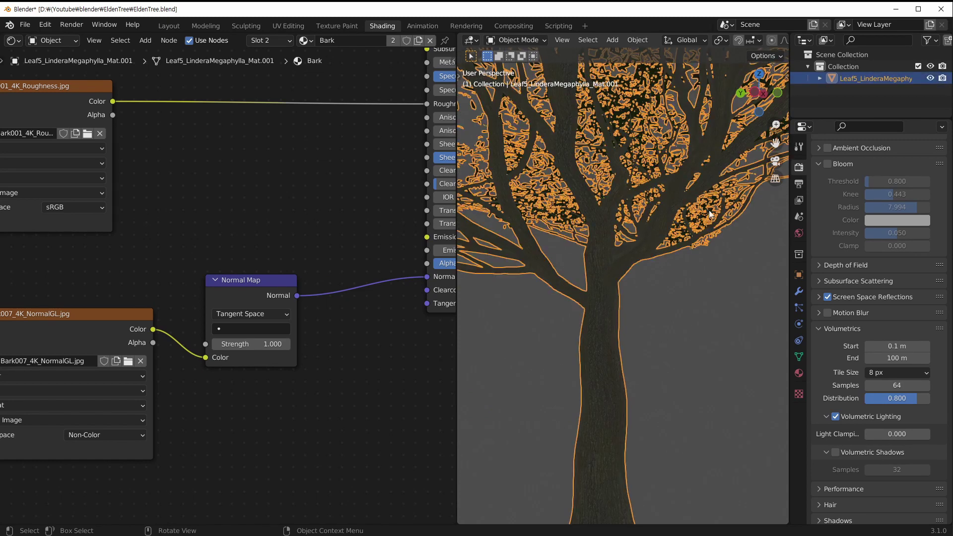
click(668, 286)
mouse_move(669, 287)
middle_down()
mouse_move(698, 269)
mouse_move(629, 317)
mouse_move(701, 271)
mouse_move(644, 301)
mouse_move(657, 273)
mouse_move(663, 297)
middle_up()
click(591, 333)
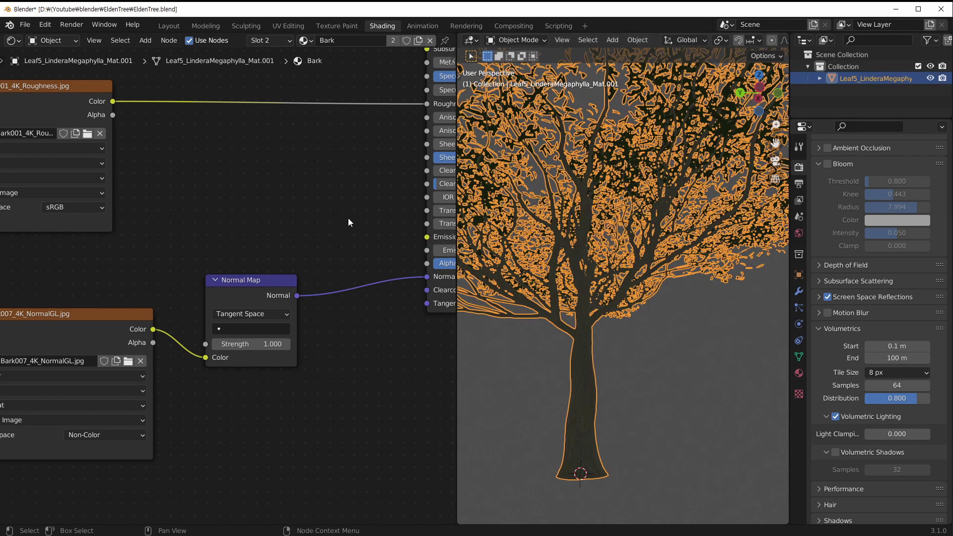
Step: Show the tree's material slots and examine the shader node graphs of the Bark and Leaf materials
middle_drag(275, 173, 280, 317)
scroll(281, 317, down, 5)
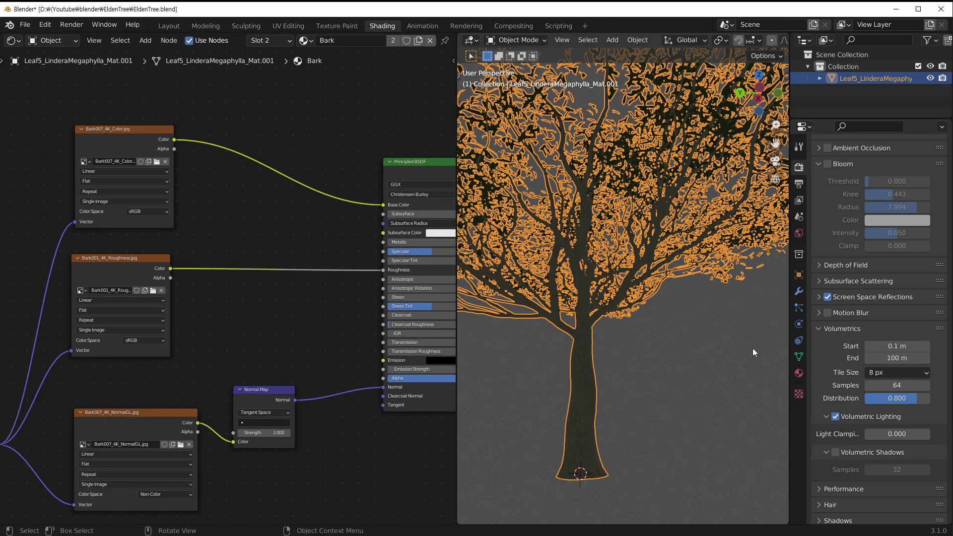
click(798, 373)
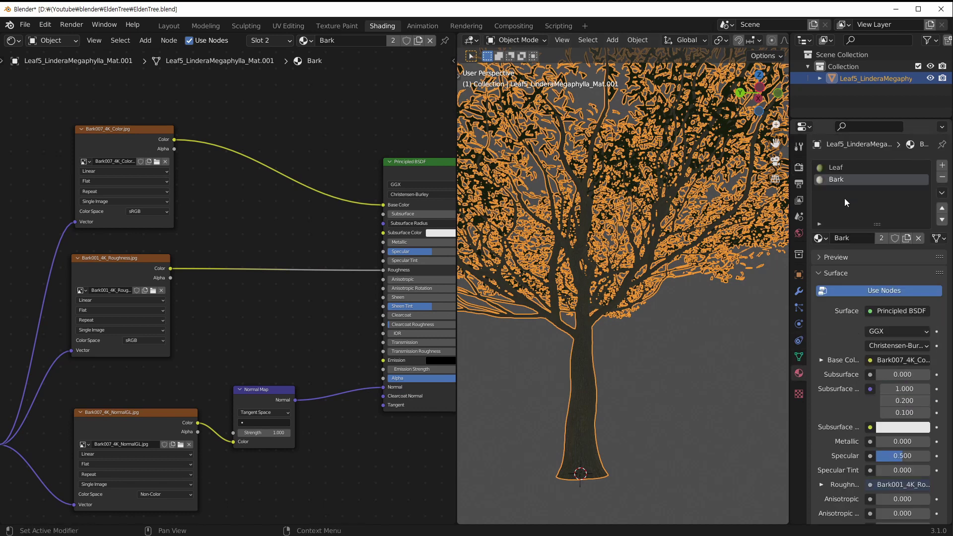
click(842, 169)
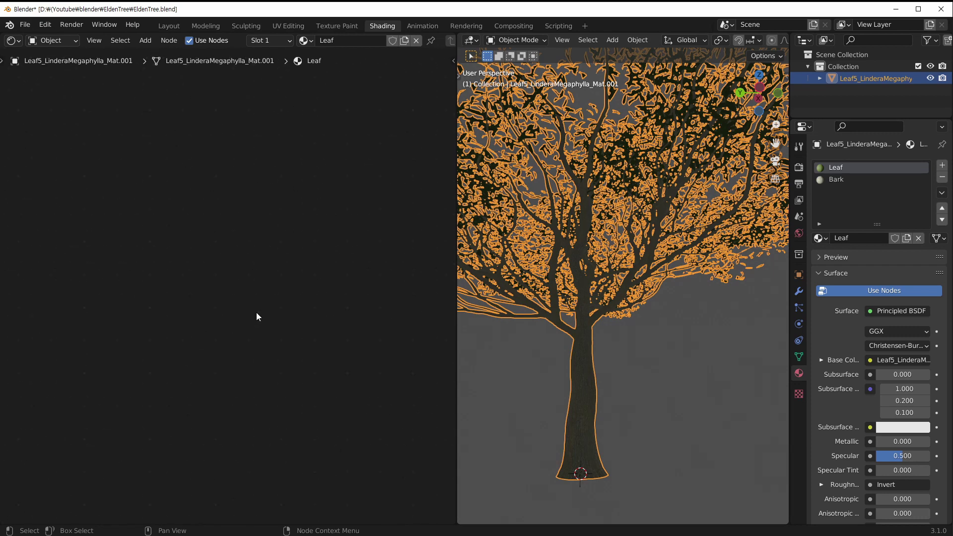
key(Home)
scroll(267, 250, up, 13)
middle_drag(283, 446, 251, 323)
scroll(294, 283, up, 5)
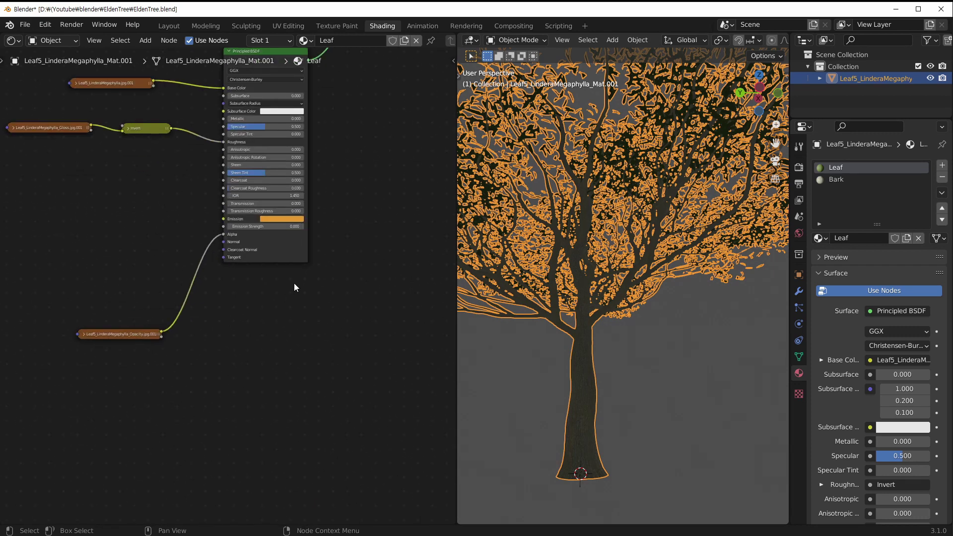
middle_drag(268, 205, 254, 285)
Step: Make Bark the active material and bring its Principled BSDF and Normal Map nodes into view
click(844, 180)
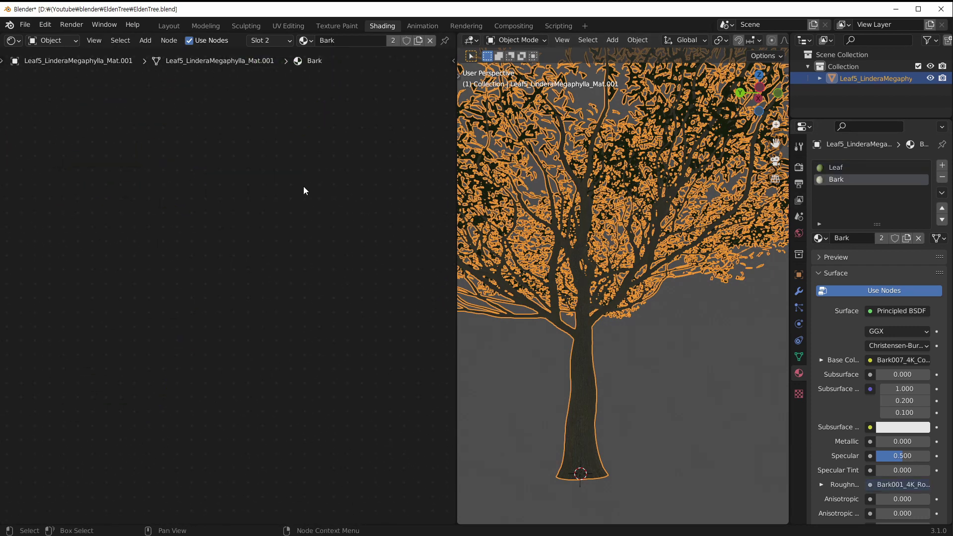
key(Home)
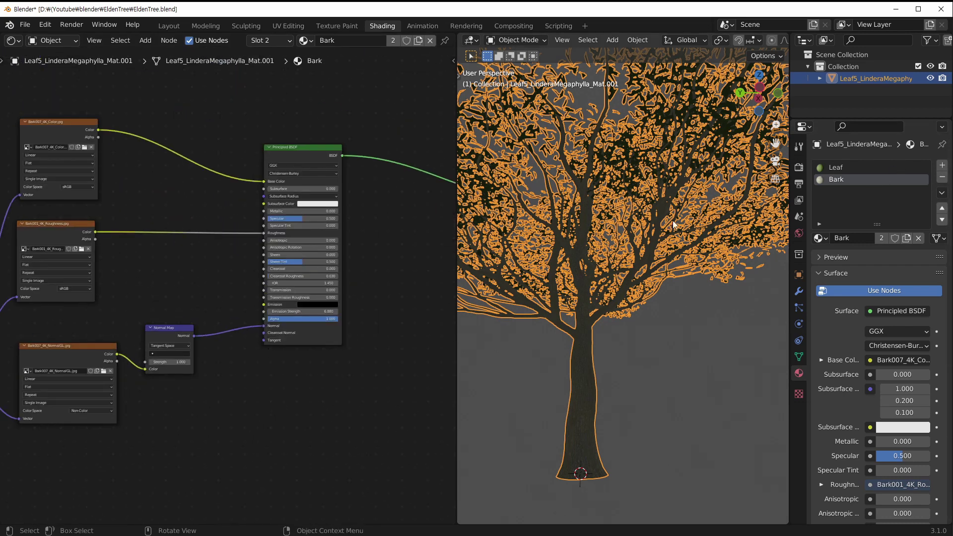
middle_drag(303, 423, 337, 350)
scroll(337, 350, up, 4)
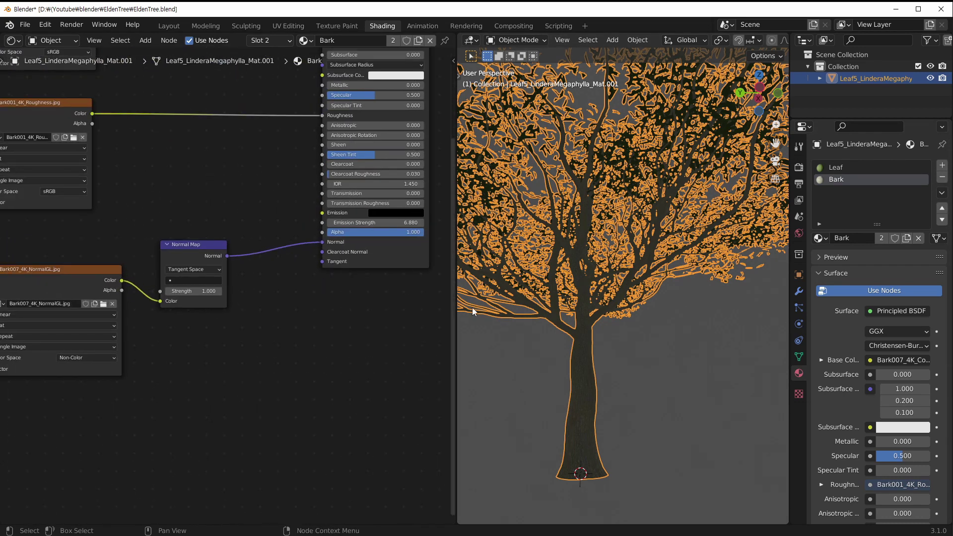
click(846, 170)
click(836, 179)
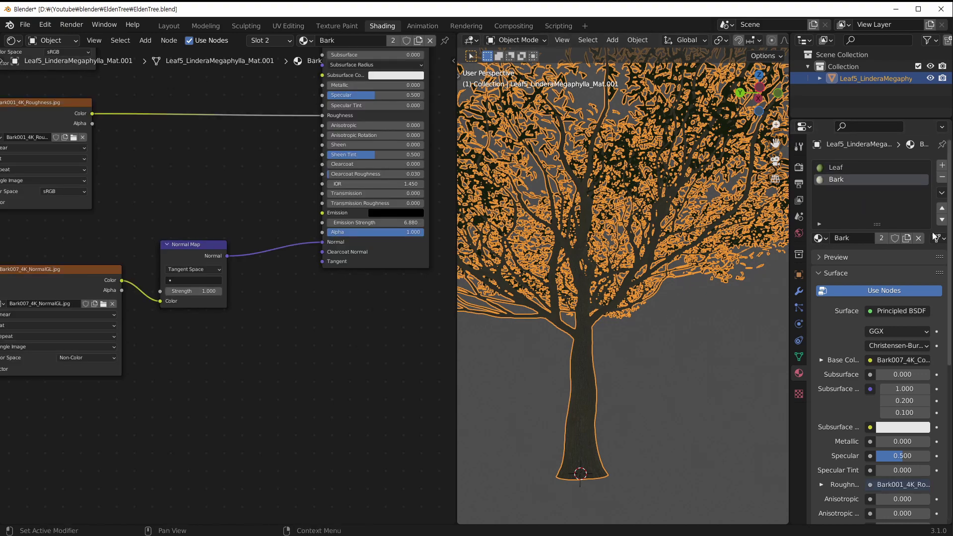
Step: Examine the bark surface at the trunk's base and the color, roughness and normal texture nodes of the Bark material
shift+middle_drag(594, 452, 646, 301)
scroll(647, 300, up, 10)
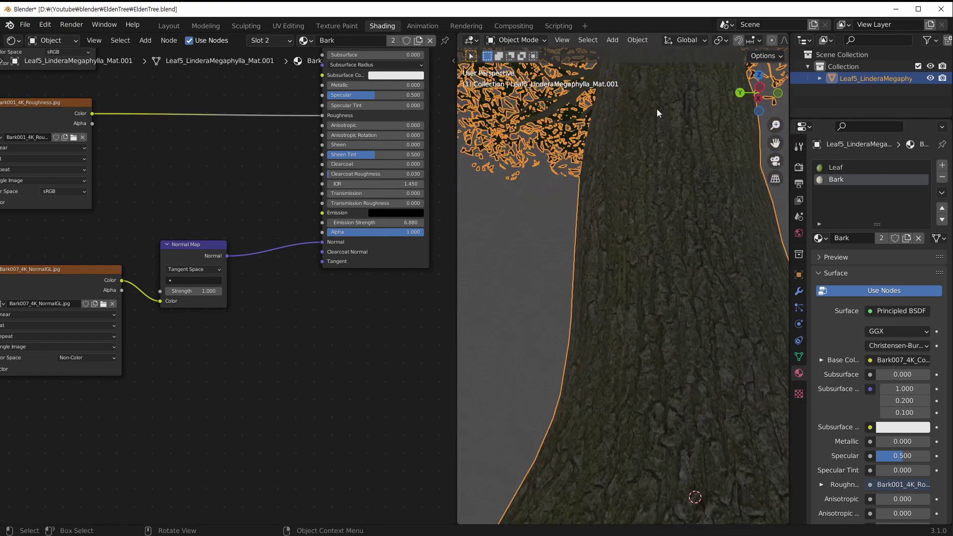
middle_drag(655, 195, 653, 213)
scroll(651, 218, down, 6)
middle_drag(145, 169, 229, 337)
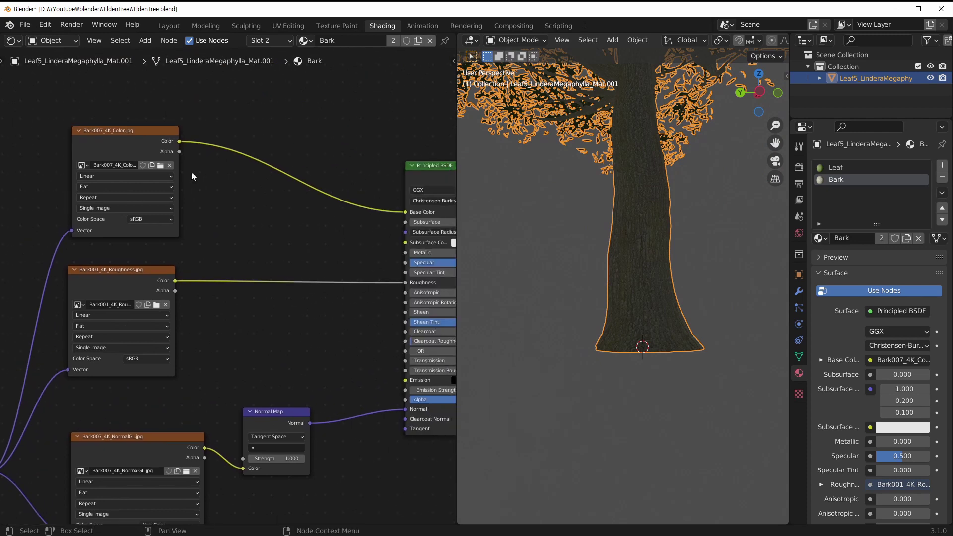
middle_drag(172, 239, 258, 133)
middle_drag(265, 250, 185, 183)
middle_drag(216, 267, 192, 224)
scroll(610, 228, up, 3)
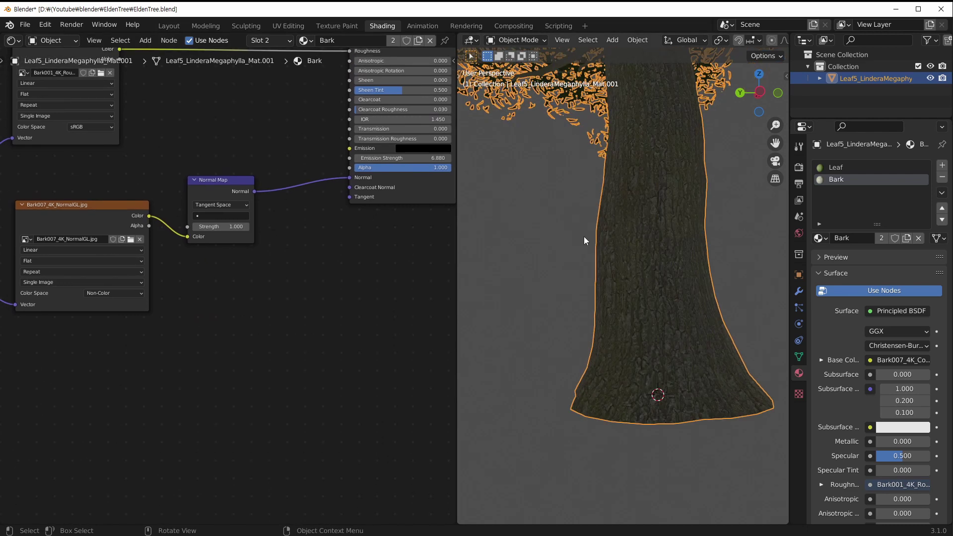
Step: Set the Bark shader's emission color to full white and its emission strength to 0.680
middle_drag(339, 259, 309, 237)
middle_drag(308, 162, 306, 195)
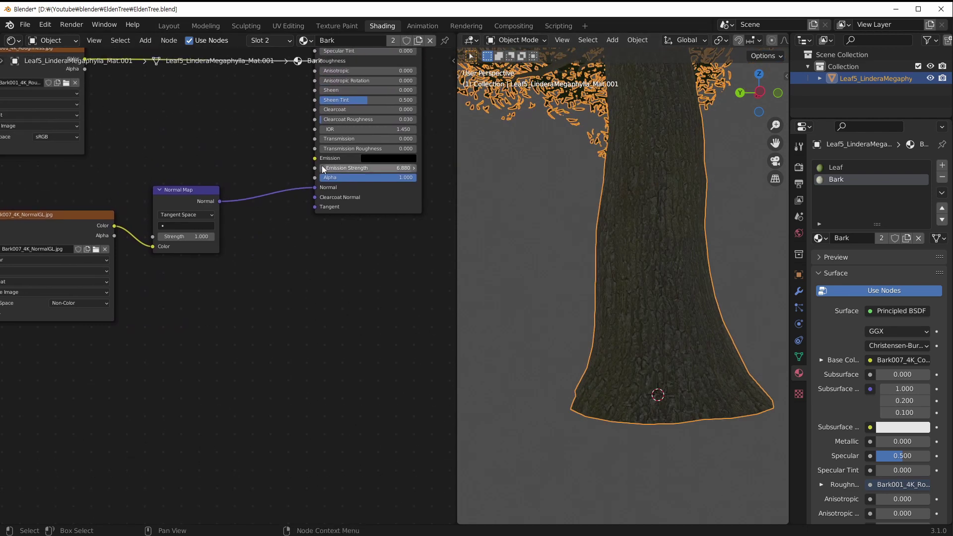
click(373, 156)
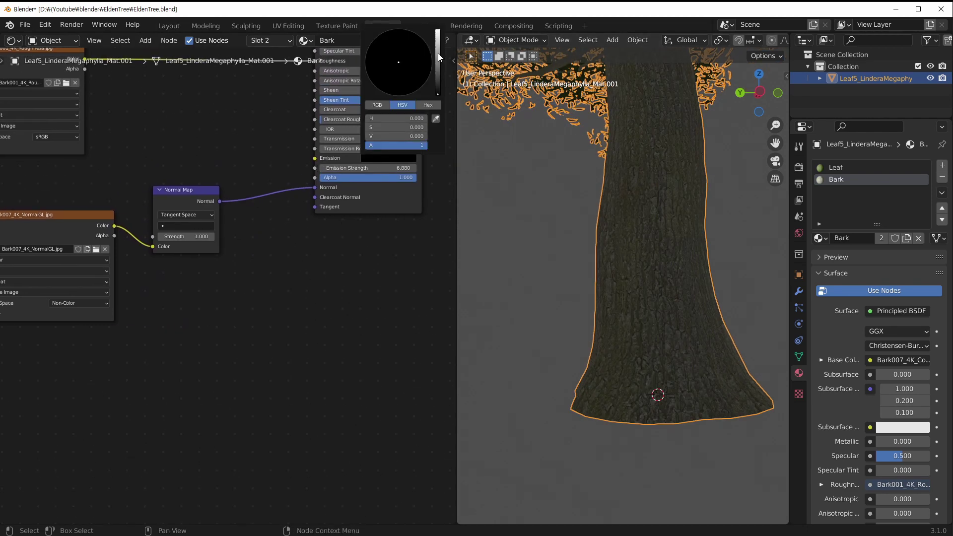
drag(439, 57, 438, 29)
middle_drag(289, 366, 246, 454)
drag(340, 255, 280, 257)
shift+middle_drag(697, 217, 675, 295)
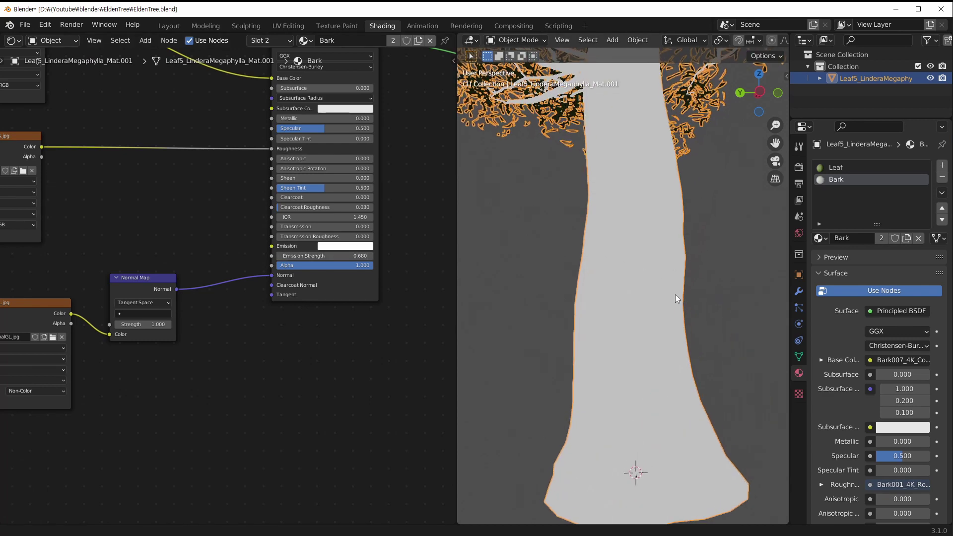
Step: Tint the Bark shader's emission color a warm golden yellow with a hue of about 0.114
click(359, 246)
drag(366, 159, 342, 162)
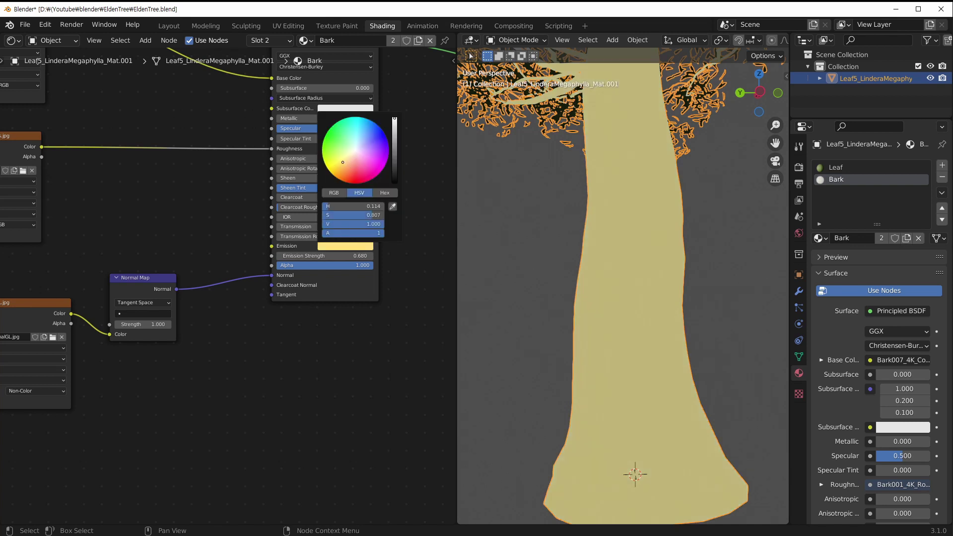
drag(374, 215, 377, 214)
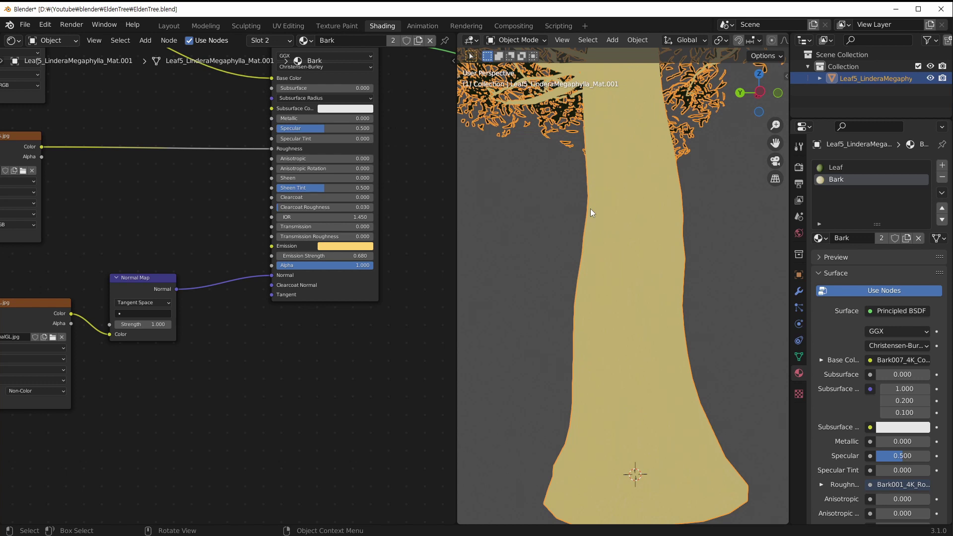
Step: Add a Layer Weight node to the Bark material, placed below the normal map texture node
middle_drag(290, 312, 393, 224)
key(shift+a)
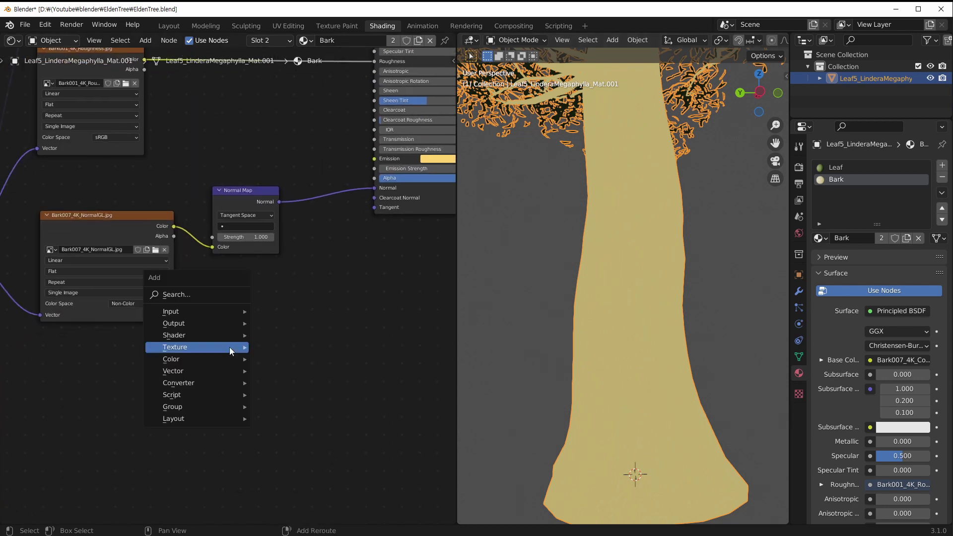
mouse_move(227, 347)
mouse_move(207, 312)
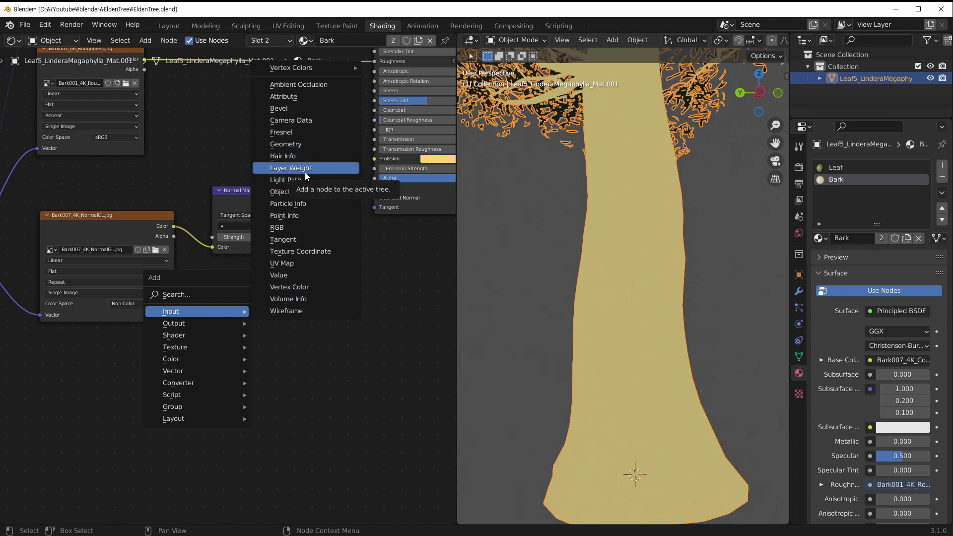
click(290, 168)
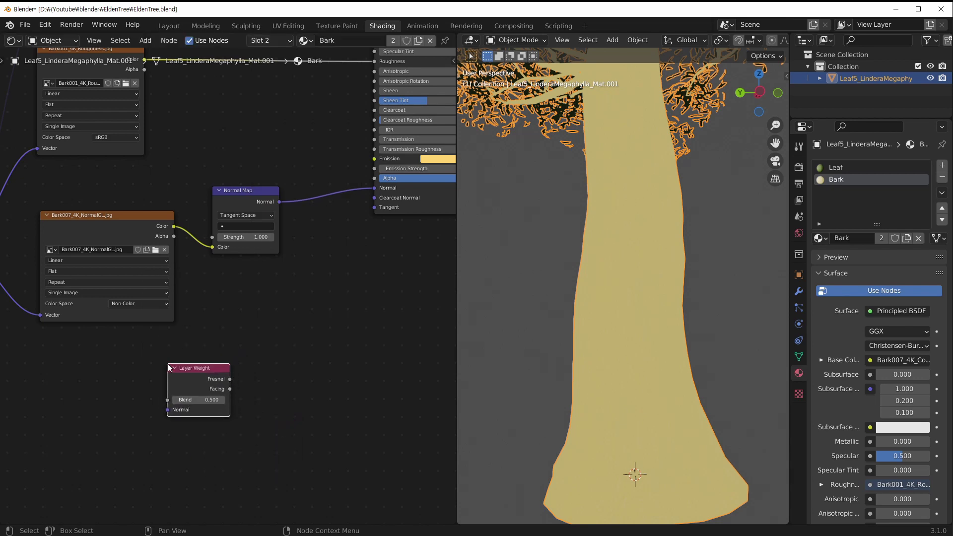
click(246, 349)
scroll(188, 444, up, 5)
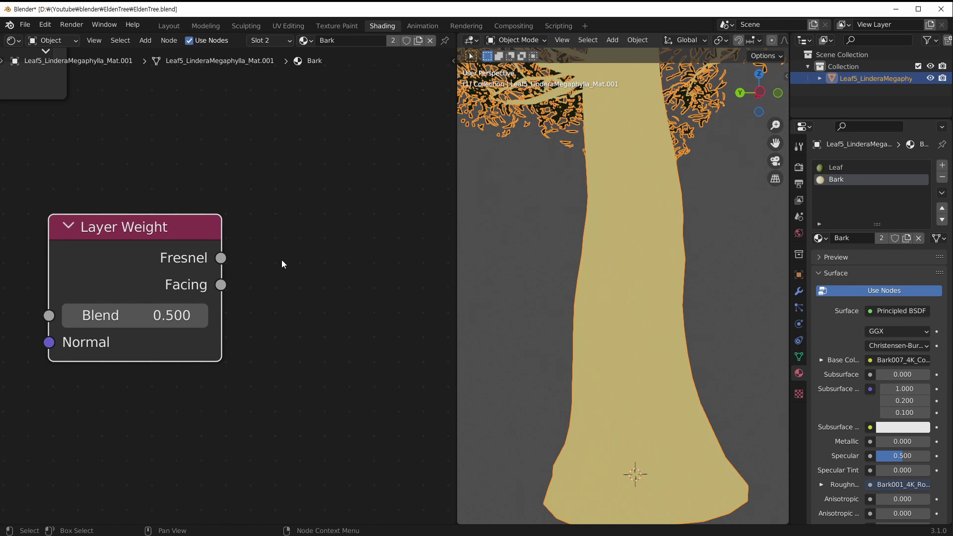
scroll(281, 260, down, 4)
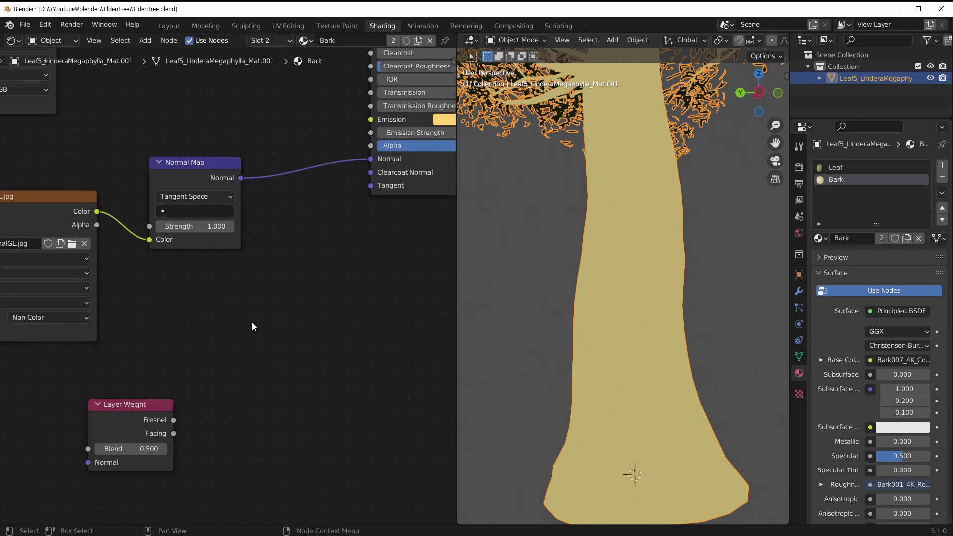
Step: Add a ColorRamp node to the Bark material, placed between the Layer Weight node and the Principled shader
middle_drag(251, 323, 237, 293)
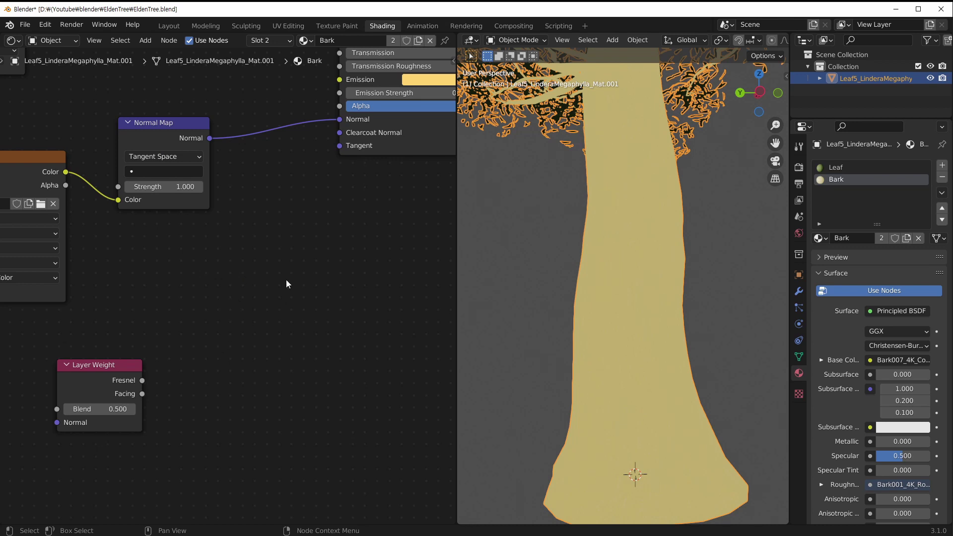
key(shift+a)
mouse_move(263, 333)
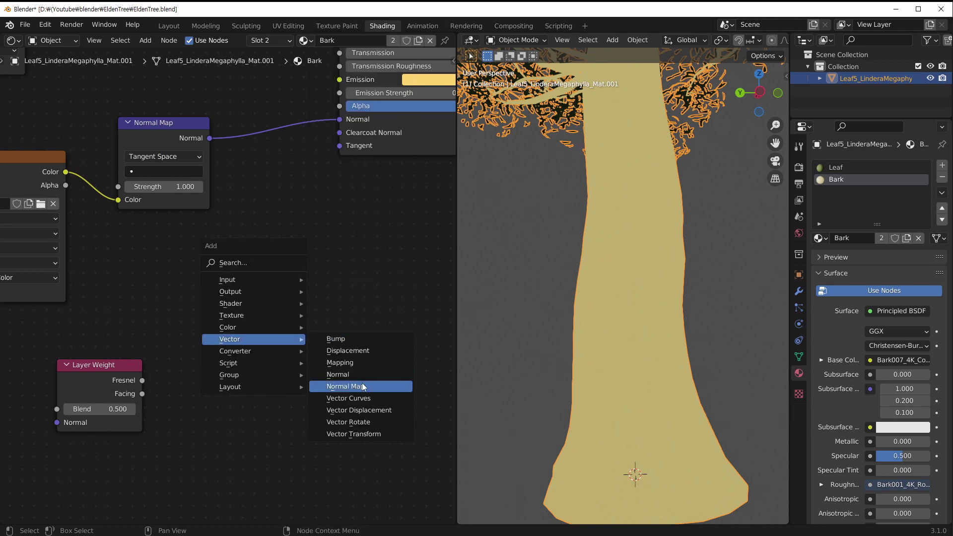
mouse_move(275, 351)
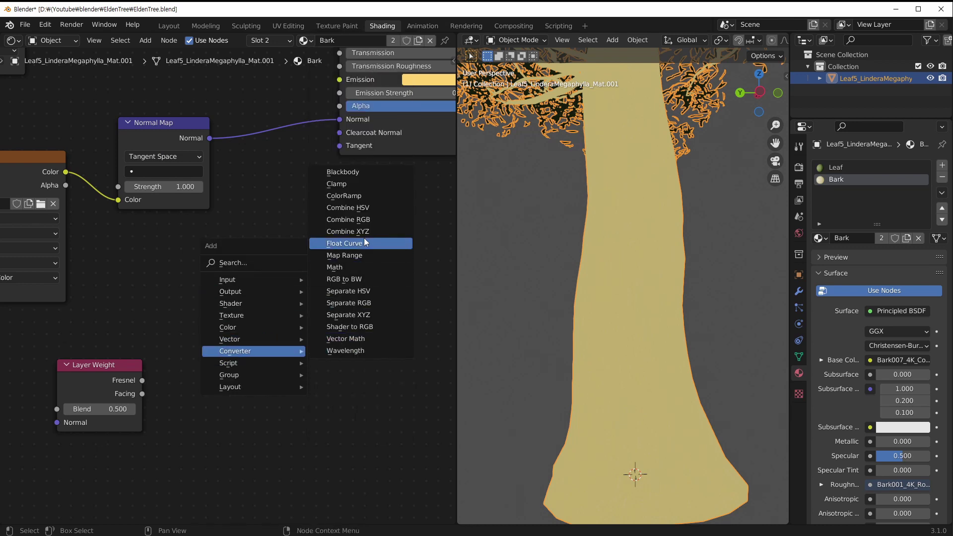
click(362, 198)
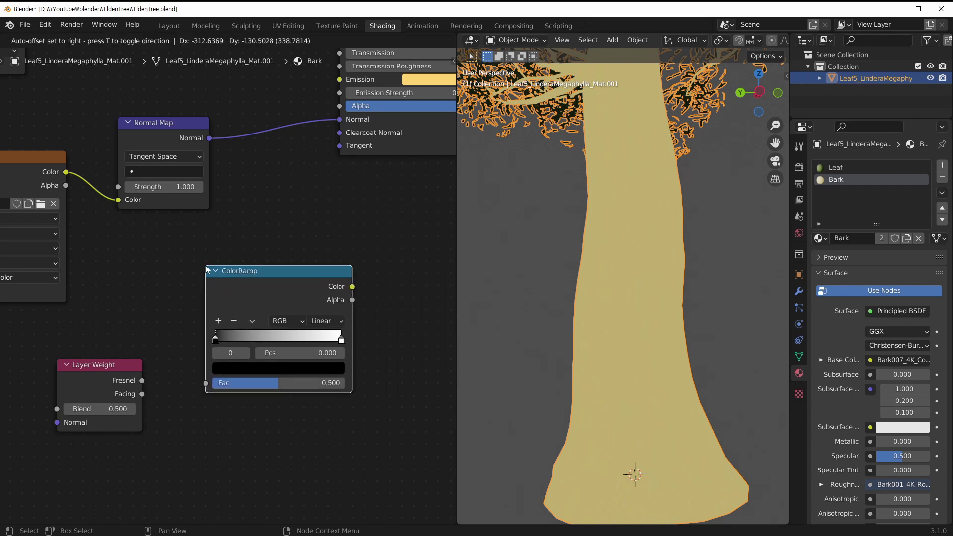
click(207, 268)
Step: Connect the ColorRamp's color output to the Bark shader's emission input and shift the ramp slightly toward the Layer Weight node
shift+middle_drag(313, 292, 282, 351)
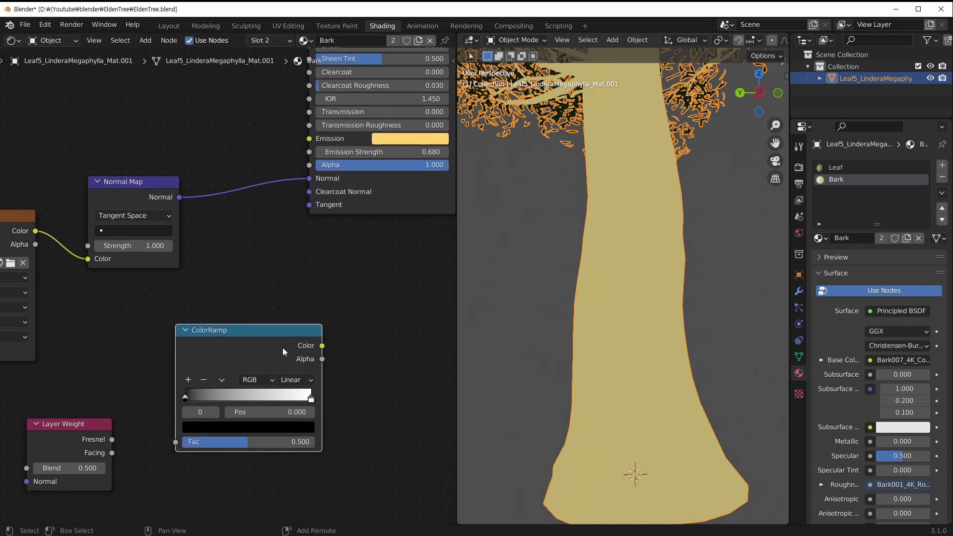
drag(322, 345, 308, 141)
middle_drag(285, 343, 351, 262)
drag(311, 249, 287, 256)
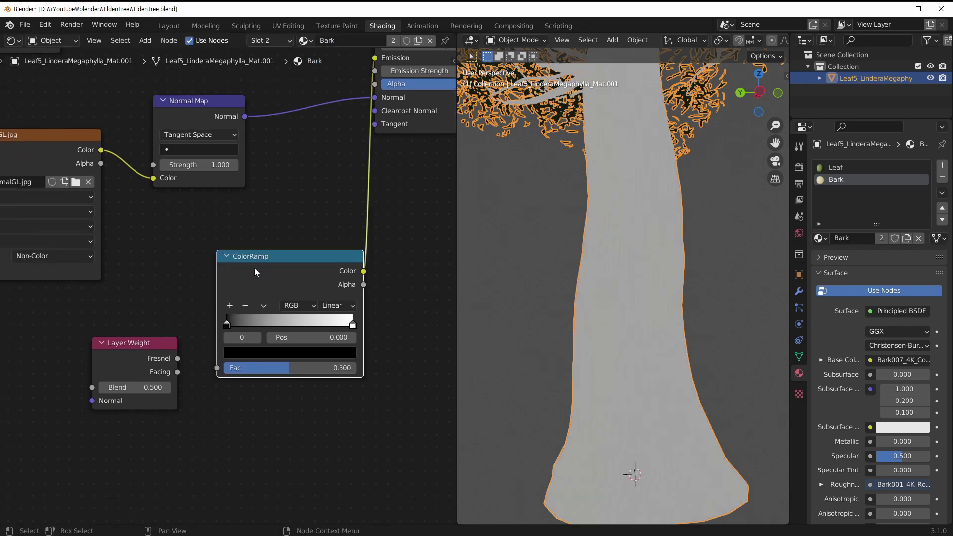
Step: Connect the Layer Weight node's Facing output to the ColorRamp's Fac input and nudge the Layer Weight node into place
drag(180, 374, 219, 370)
mouse_move(141, 343)
mouse_down()
mouse_move(132, 331)
mouse_move(139, 336)
mouse_up()
middle_drag(88, 357, 251, 350)
scroll(323, 289, down, 4)
middle_drag(322, 290, 193, 376)
scroll(624, 283, down, 3)
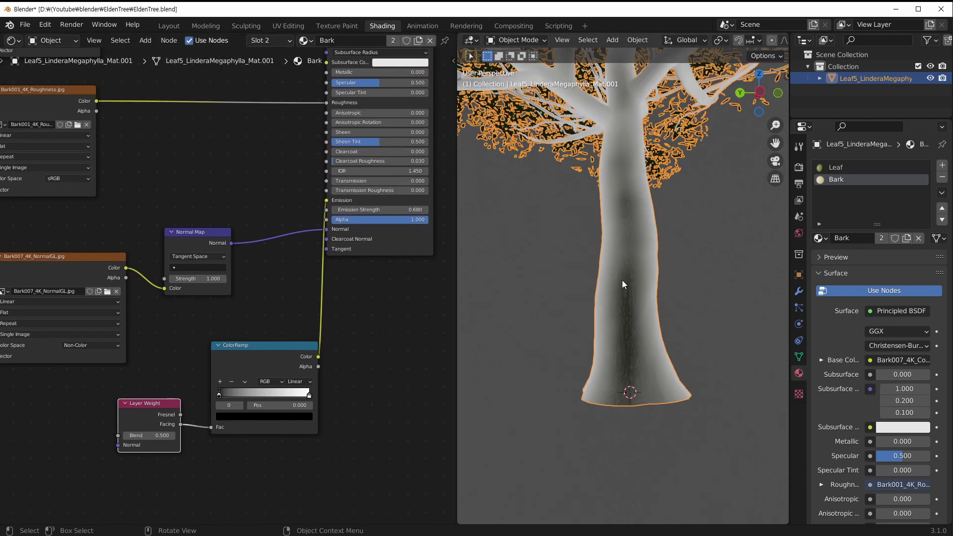
Step: Set the Layer Weight node's blend to 0.330
scroll(624, 289, up, 5)
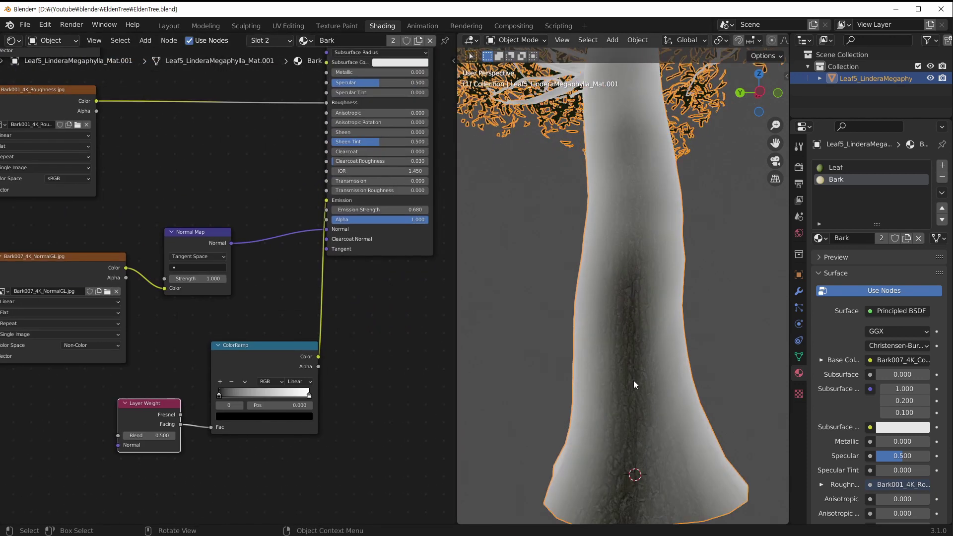
scroll(635, 199, down, 4)
scroll(614, 260, up, 2)
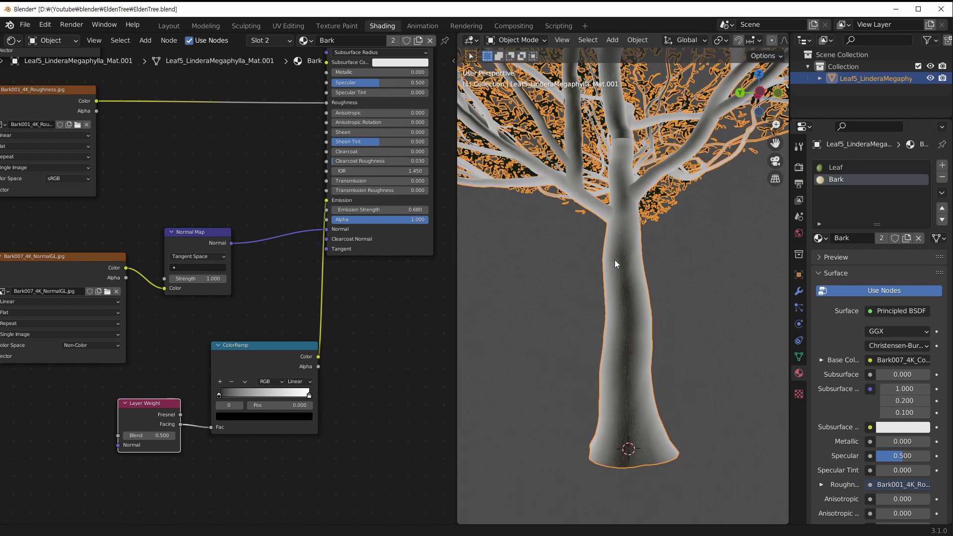
key(ctrl+space)
key(ctrl+space)
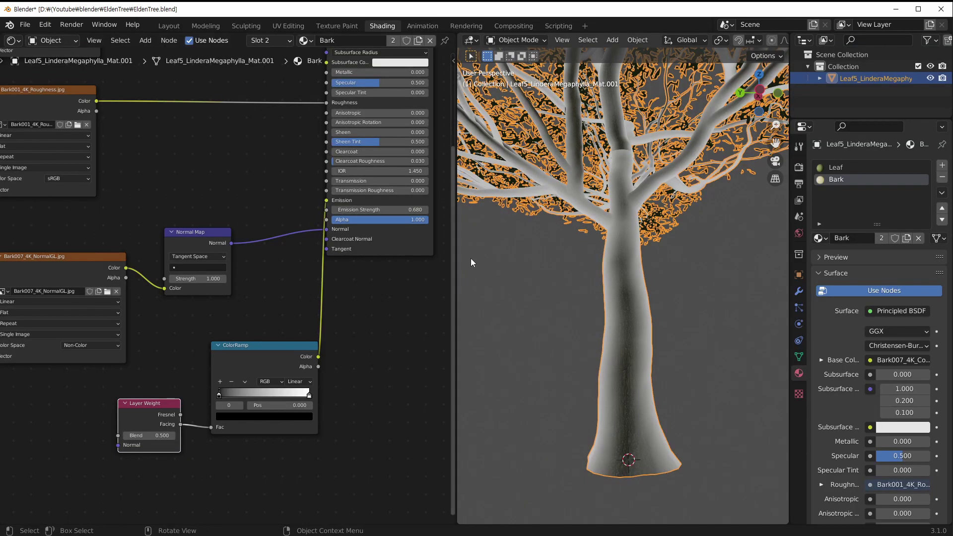
middle_drag(262, 366, 263, 296)
scroll(241, 343, up, 4)
middle_drag(161, 412, 196, 381)
scroll(195, 385, up, 1)
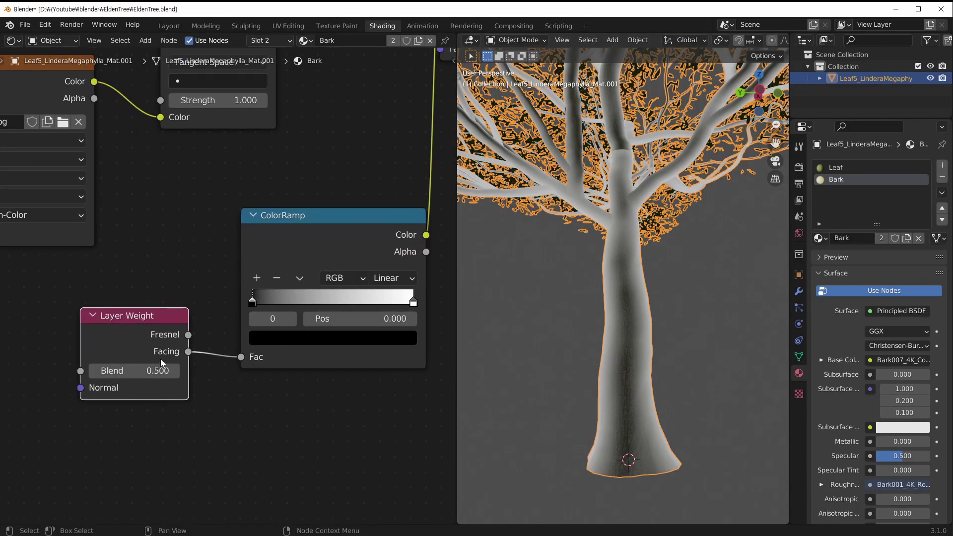
mouse_move(149, 371)
mouse_down()
mouse_move(189, 371)
mouse_move(105, 371)
mouse_move(144, 371)
mouse_move(104, 370)
mouse_move(134, 371)
mouse_up()
Step: Shift the ColorRamp's black stop to position 0.237
scroll(651, 356, up, 2)
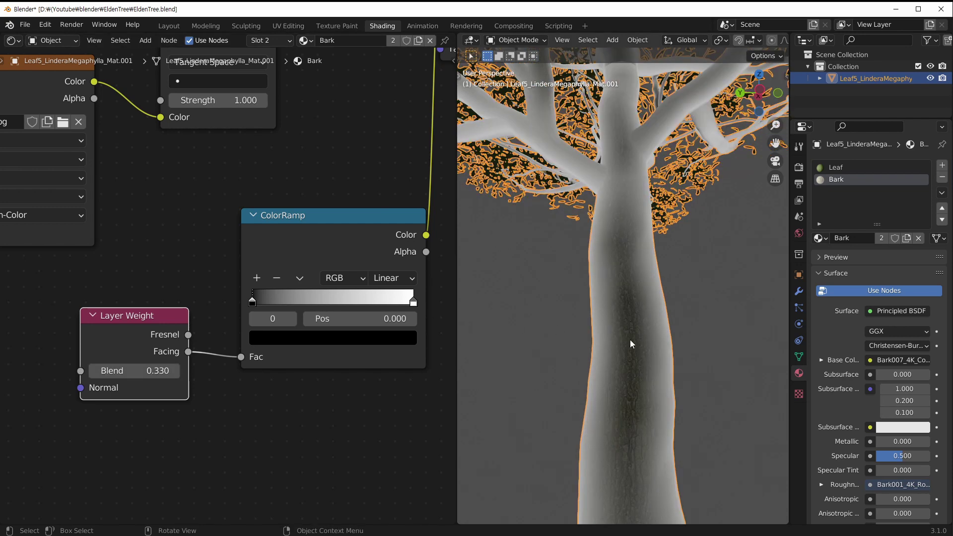
scroll(630, 342, up, 2)
drag(252, 302, 291, 302)
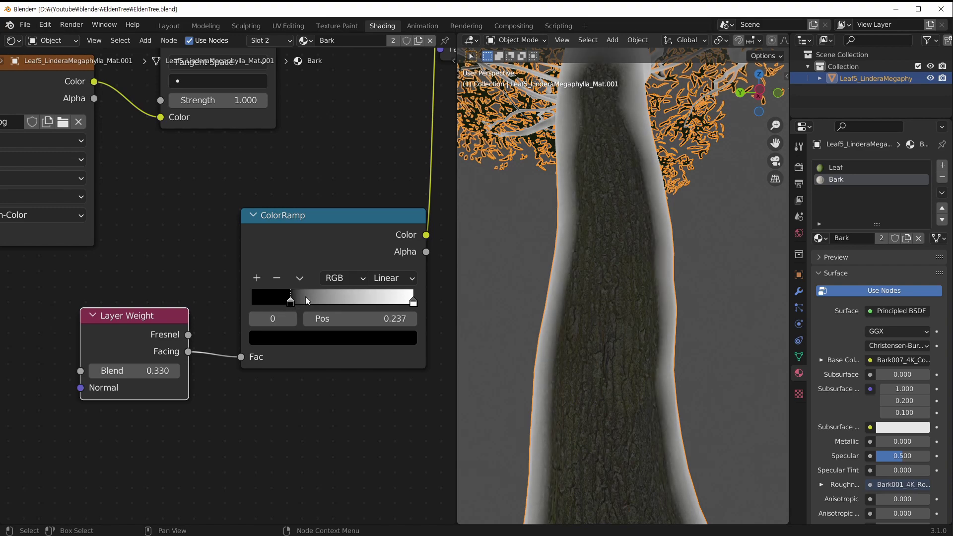
Step: Examine the emission rim along the trunk and branches from several distances and angles
scroll(571, 222, down, 5)
scroll(655, 284, up, 4)
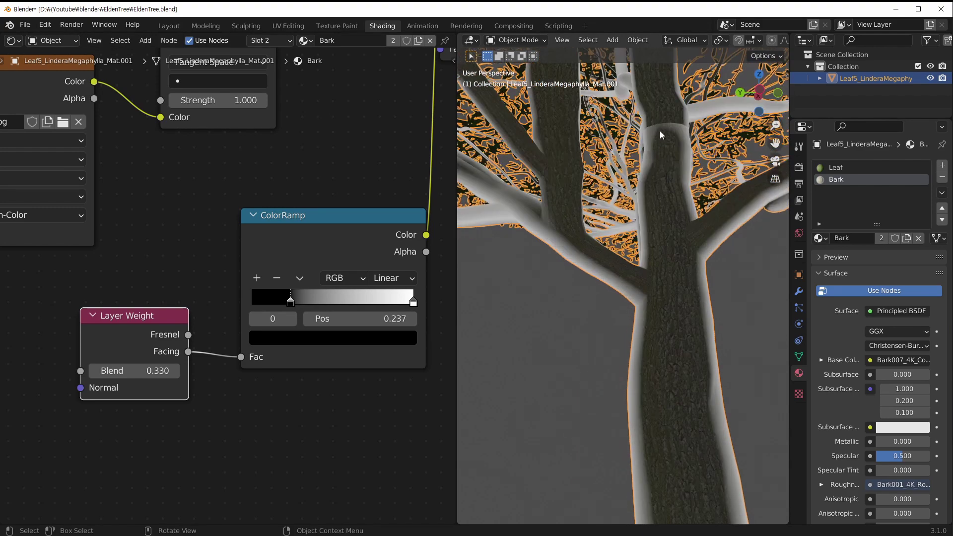
scroll(644, 189, up, 3)
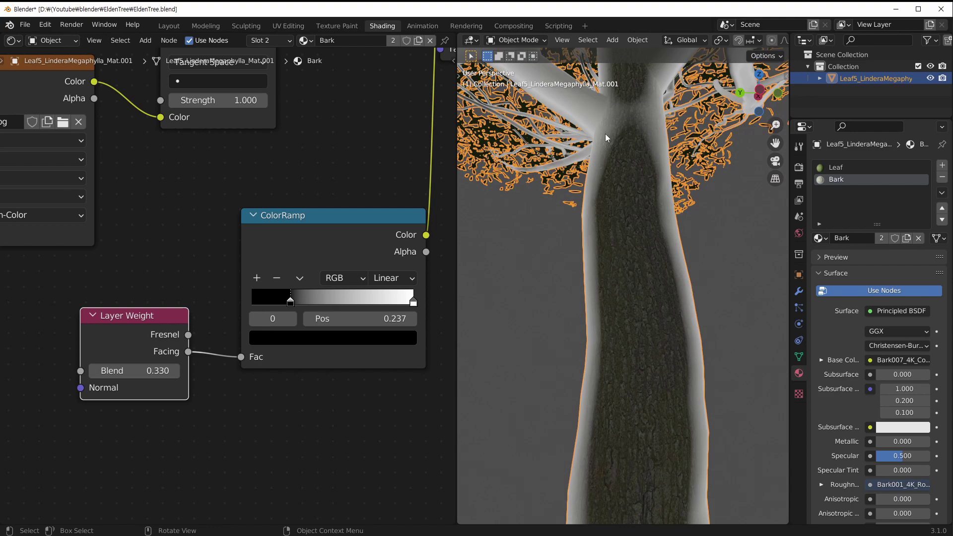
scroll(559, 160, down, 3)
scroll(603, 246, down, 2)
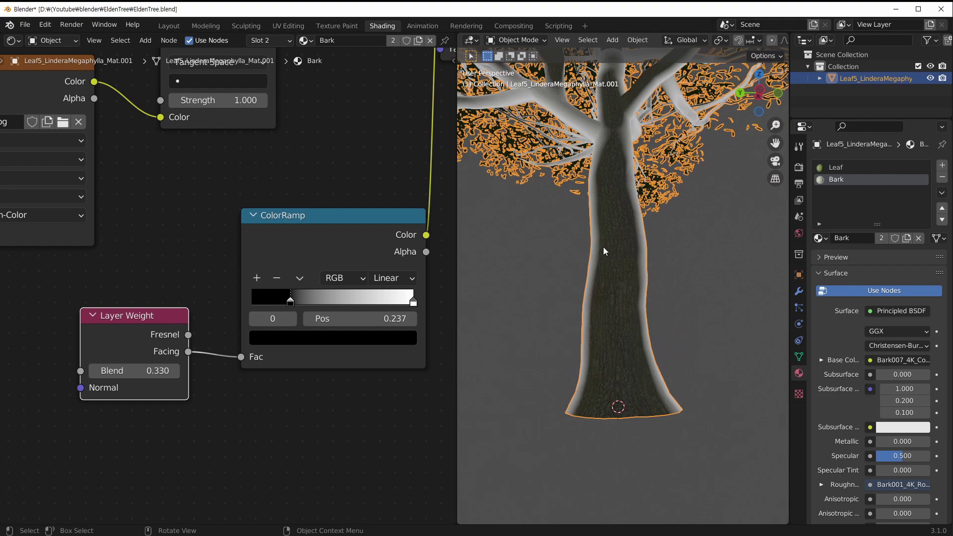
scroll(603, 246, up, 1)
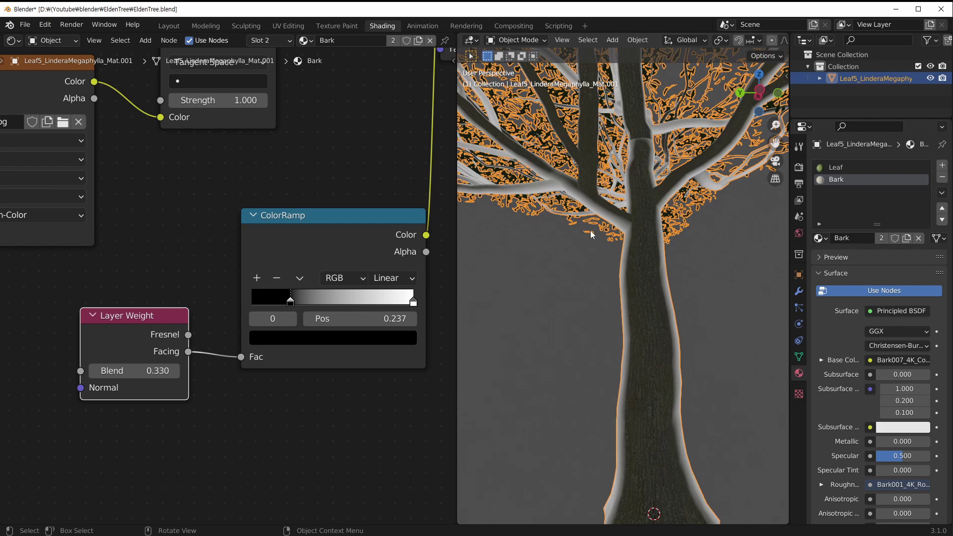
shift+middle_drag(627, 257, 647, 182)
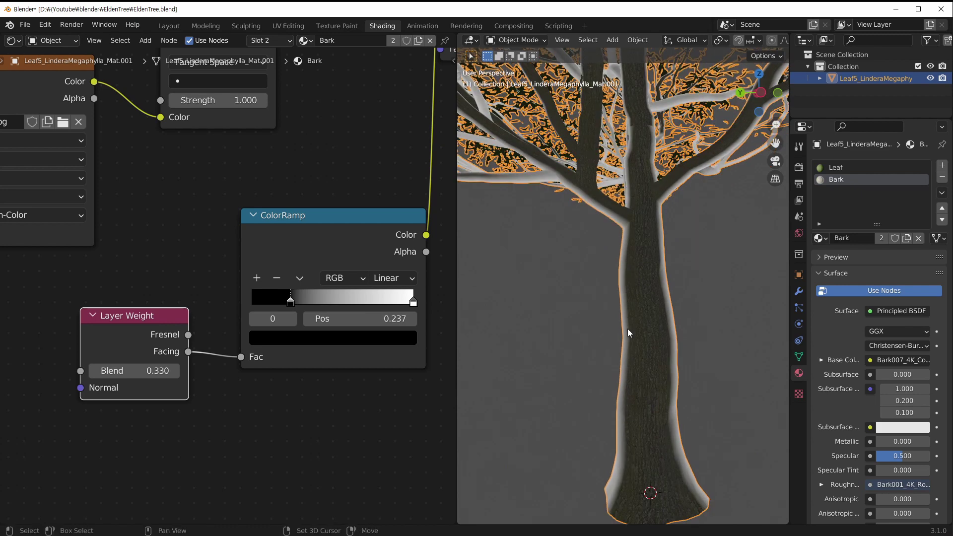
scroll(570, 431, up, 3)
Step: Change the ColorRamp's white stop to a saturated golden yellow
shift+middle_drag(398, 274, 369, 309)
click(361, 303)
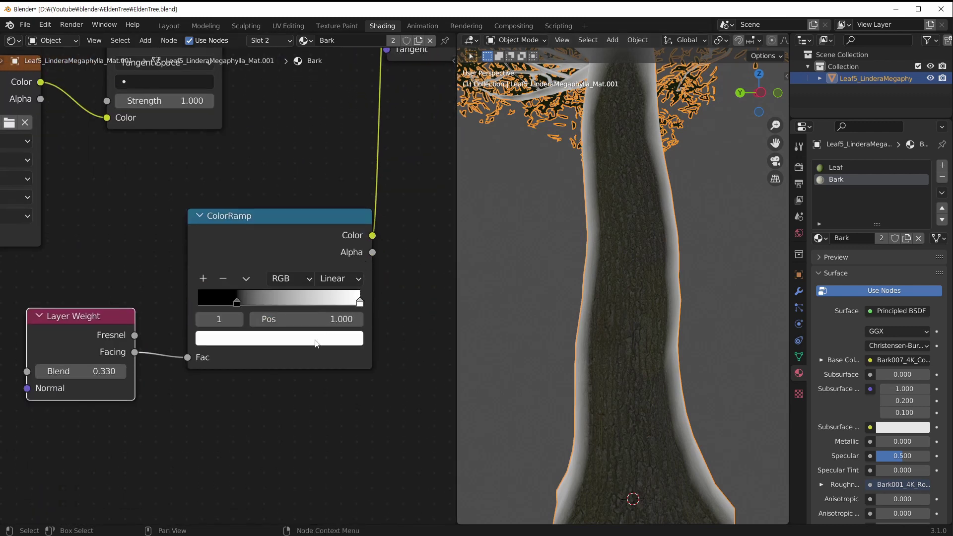
click(236, 338)
drag(272, 170, 245, 190)
scroll(572, 287, down, 5)
middle_drag(572, 287, 593, 249)
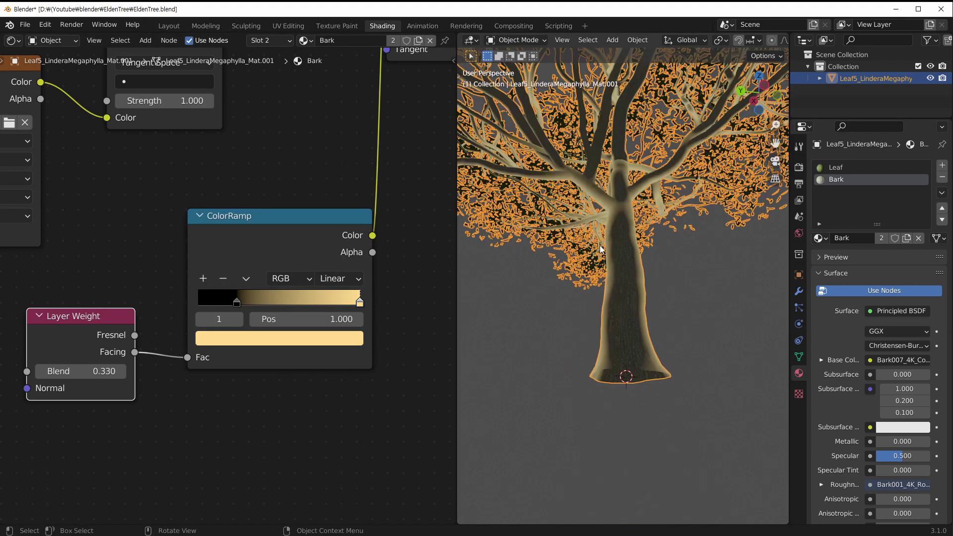
scroll(600, 250, up, 6)
click(328, 340)
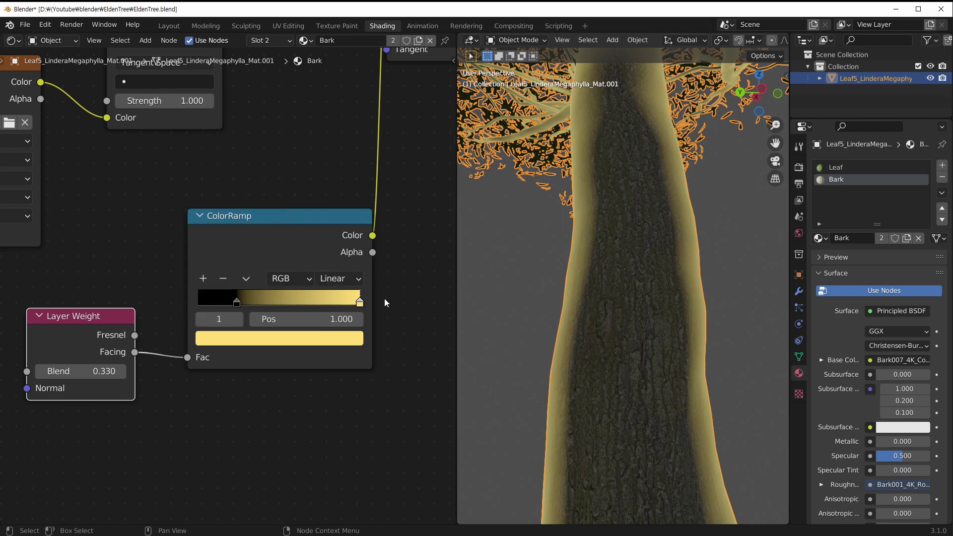
Step: Raise the Bark shader's emission strength to 3.180
shift+middle_drag(372, 191, 278, 449)
shift+middle_drag(385, 235, 256, 242)
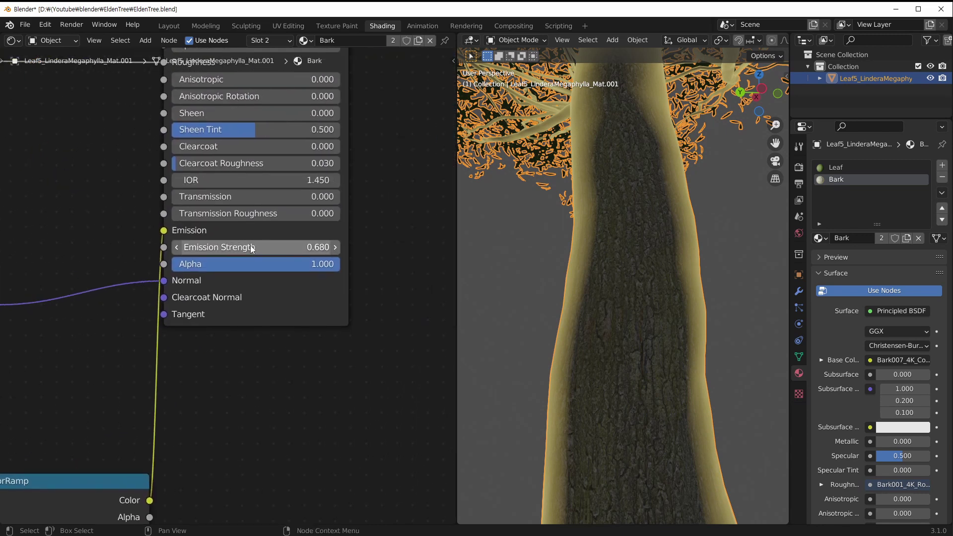
drag(250, 245, 374, 245)
Step: Examine the golden rim glow around the trunk and the Layer Weight, normal texture and Mapping nodes
middle_drag(298, 388, 400, 117)
ctrl+scroll(350, 230, up, 1)
scroll(637, 246, down, 6)
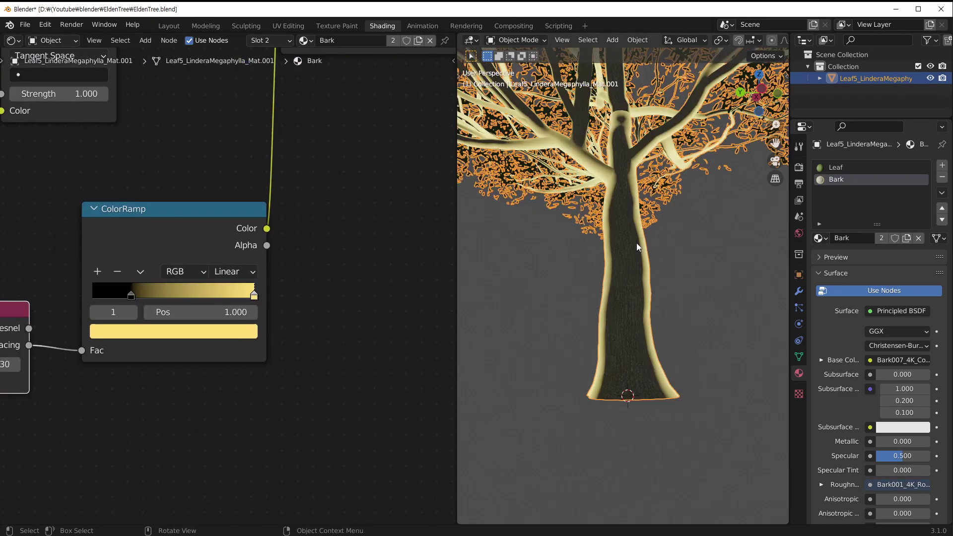
scroll(575, 392, up, 3)
scroll(617, 393, up, 3)
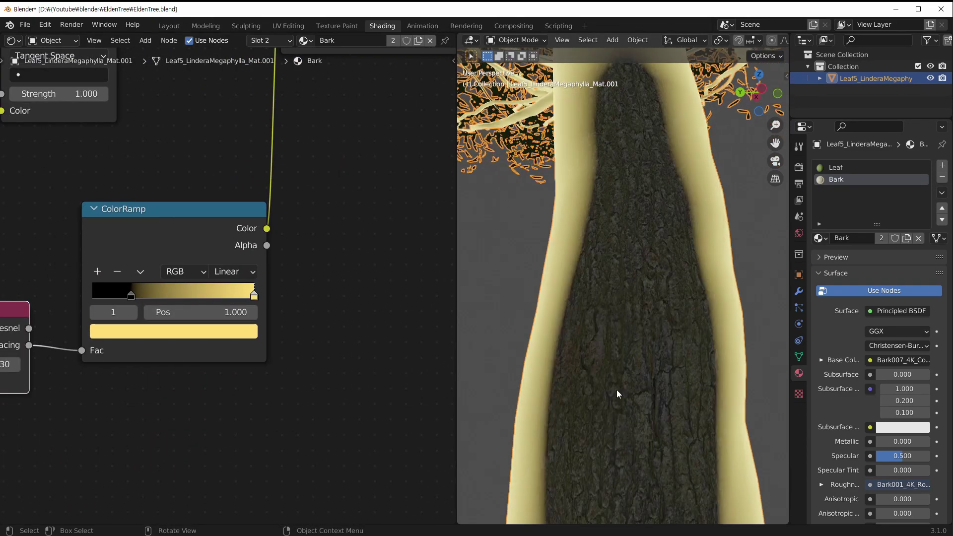
middle_drag(607, 341, 645, 300)
scroll(592, 326, down, 3)
middle_drag(138, 405, 189, 356)
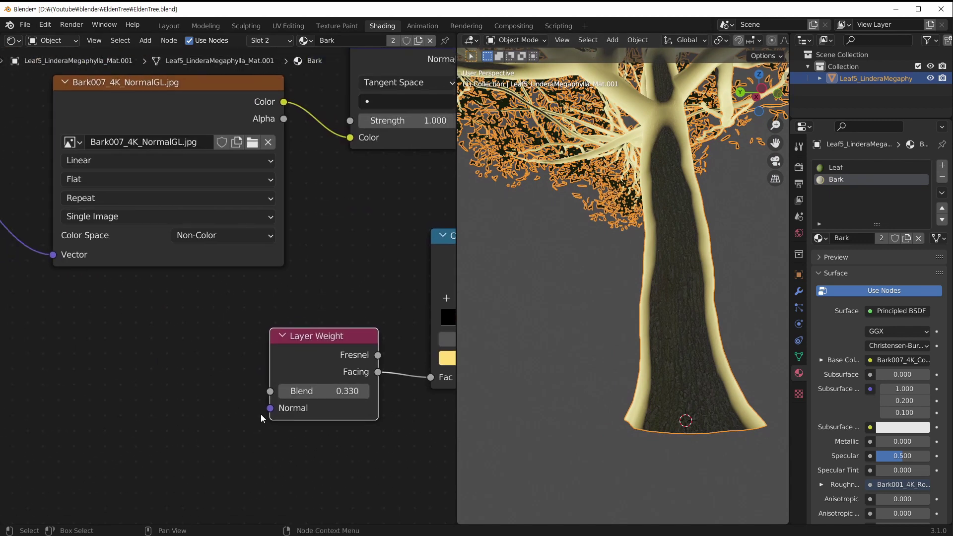
middle_drag(263, 418, 321, 385)
scroll(321, 385, down, 2)
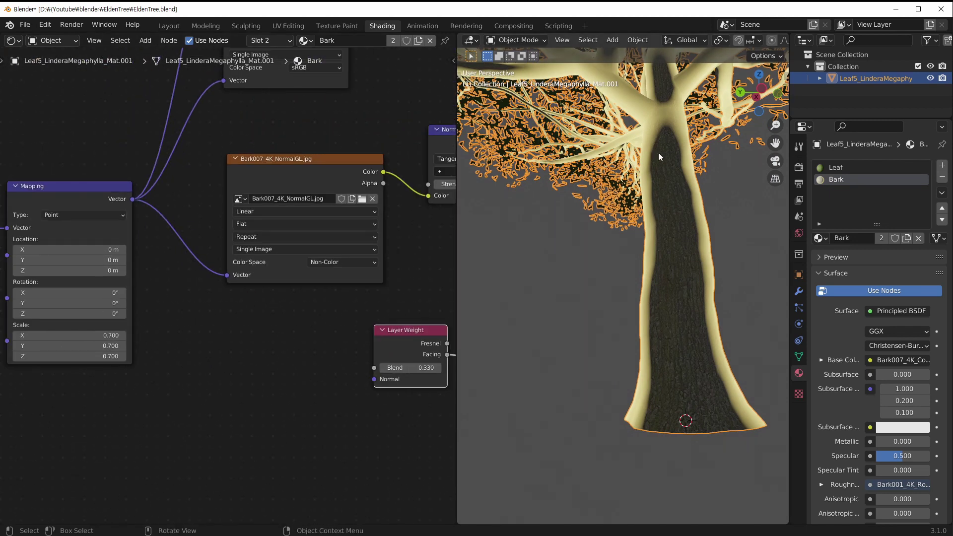
middle_drag(591, 422, 583, 302)
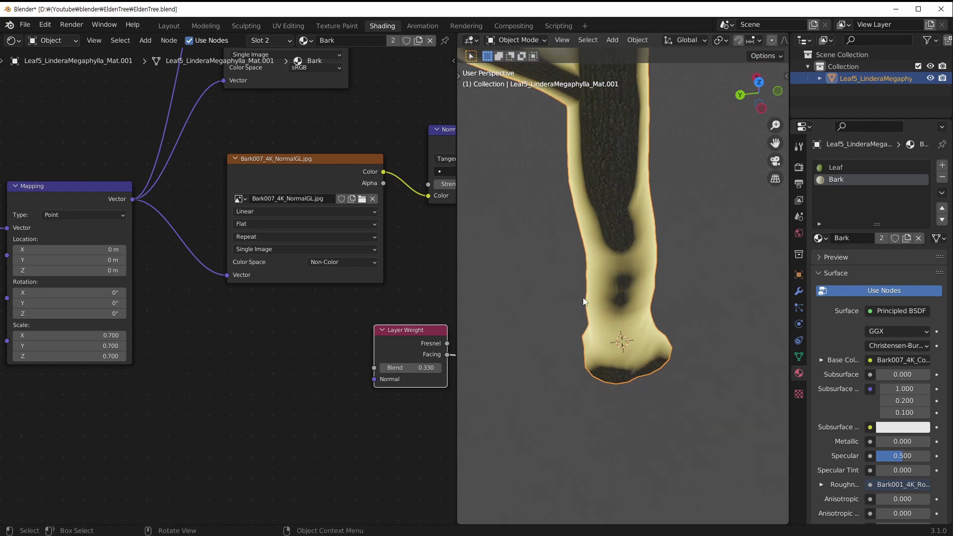
middle_drag(245, 415, 161, 235)
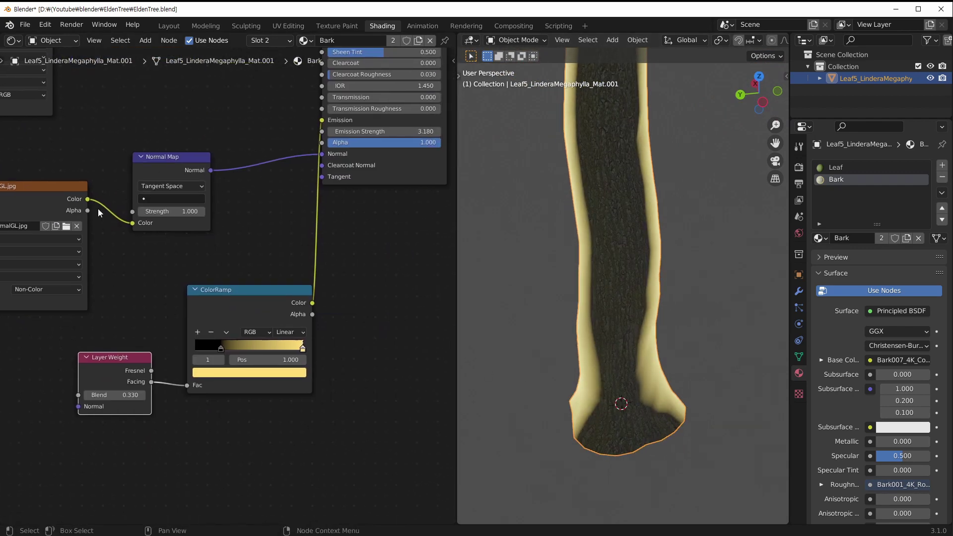
Step: Move the Bark007_4K_NormalGL.jpg texture node and the Normal Map node together, bringing the Normal Map directly above the Layer Weight node
middle_drag(98, 213, 159, 210)
drag(82, 149, 222, 222)
middle_drag(187, 245, 318, 223)
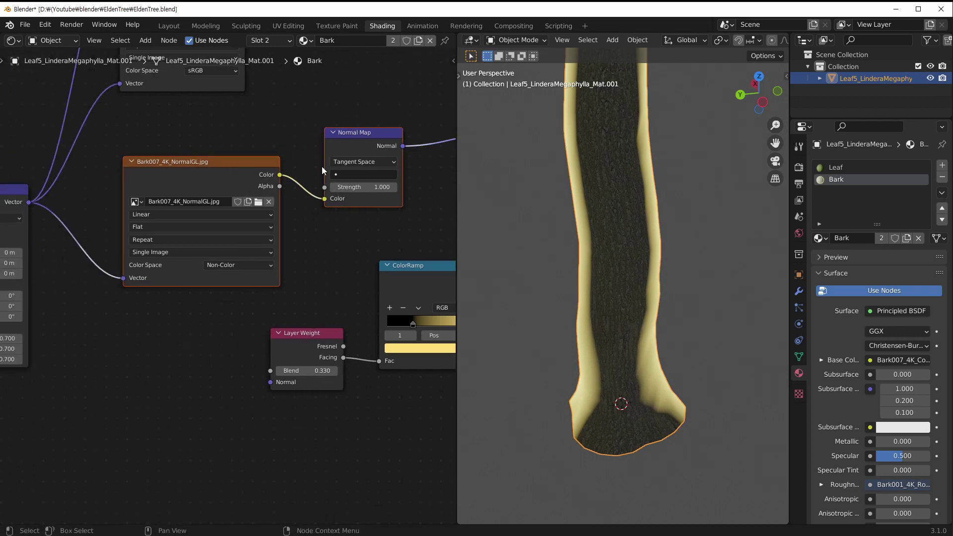
drag(322, 171, 273, 185)
click(314, 162)
drag(314, 162, 298, 179)
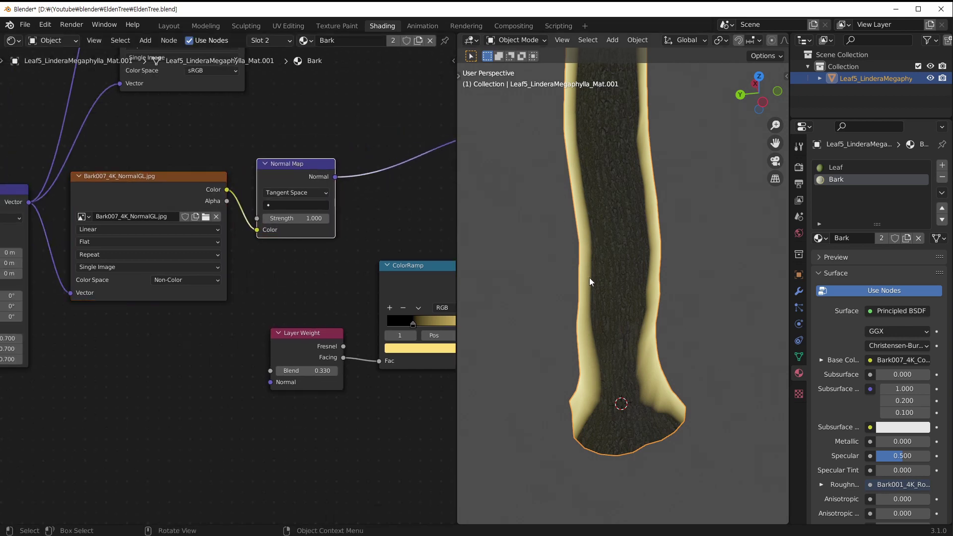
Step: Connect the Normal Map's normal output to the Layer Weight node's Normal input and check the glow across the bark's relief
middle_drag(590, 282, 581, 250)
middle_drag(343, 193, 243, 191)
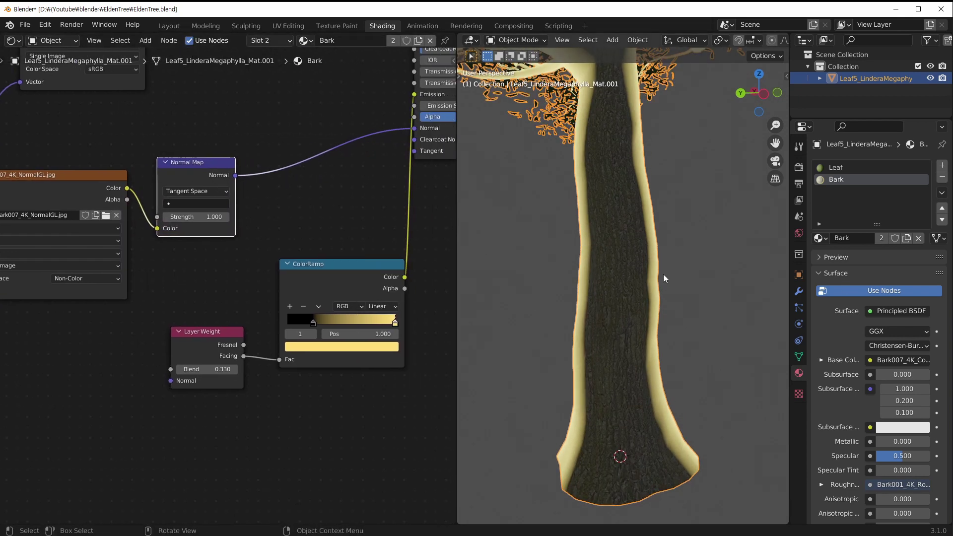
mouse_move(236, 176)
mouse_down()
mouse_move(260, 269)
mouse_move(165, 391)
mouse_move(173, 380)
mouse_up()
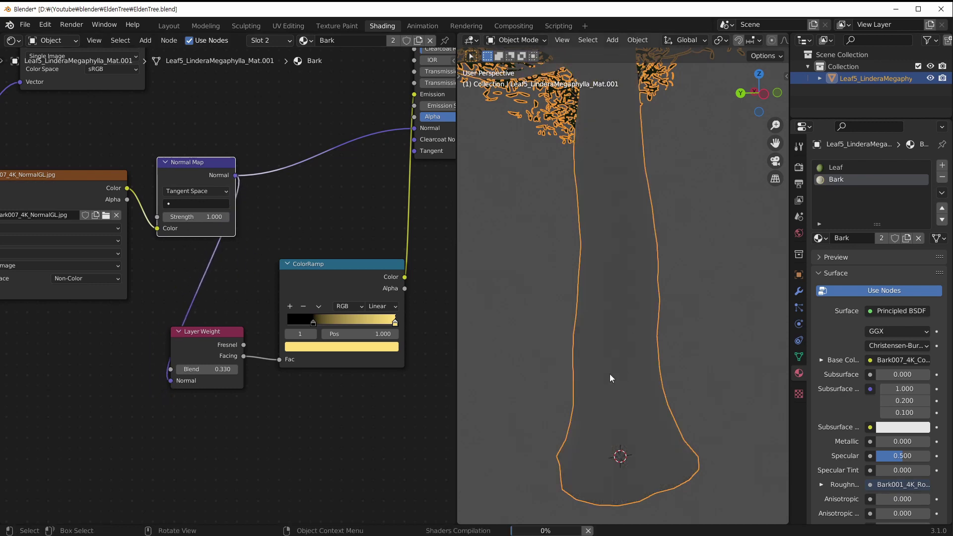
mouse_move(606, 349)
middle_down()
mouse_move(606, 317)
mouse_move(604, 332)
middle_up()
scroll(602, 347, up, 5)
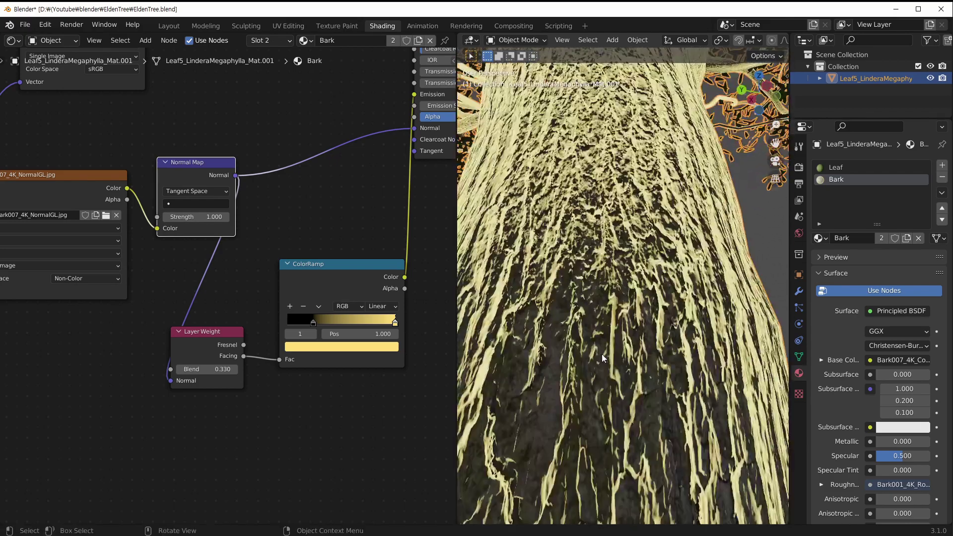
scroll(593, 148, down, 5)
scroll(571, 225, up, 5)
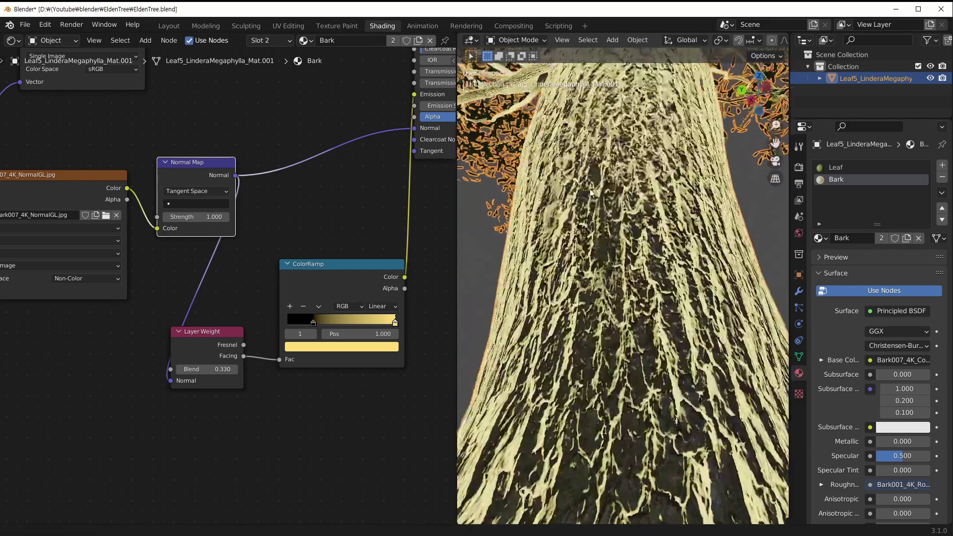
middle_drag(570, 226, 607, 124)
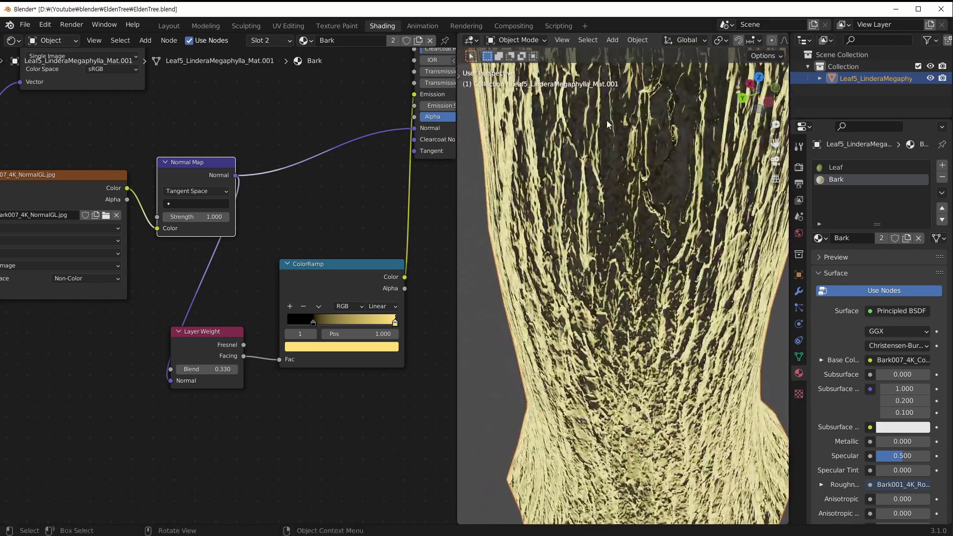
Step: Look over the glowing relief along the lower trunk and save EldenTree.blend
scroll(656, 231, down, 4)
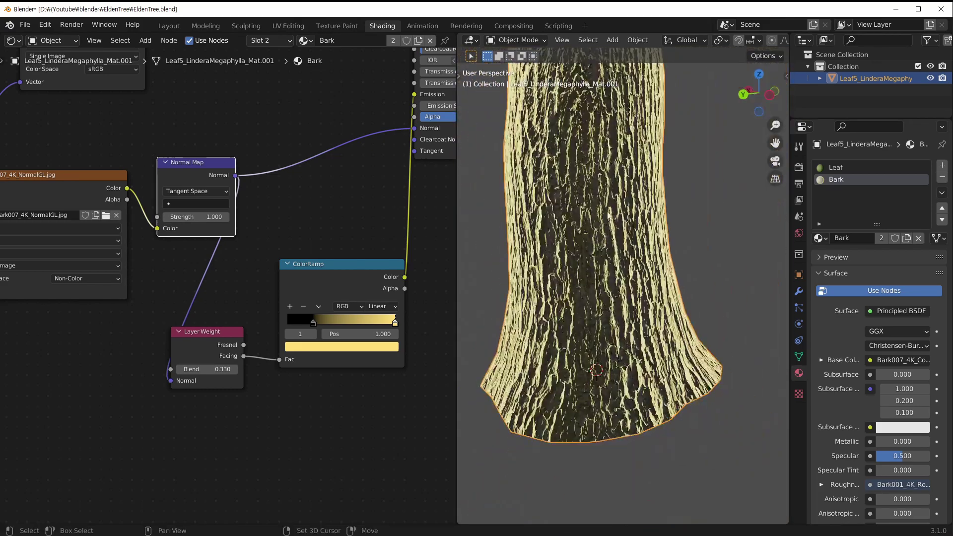
mouse_move(582, 277)
middle_down()
mouse_move(598, 219)
mouse_move(618, 295)
mouse_move(607, 238)
mouse_move(597, 287)
middle_up()
key(ctrl+s)
scroll(610, 297, up, 3)
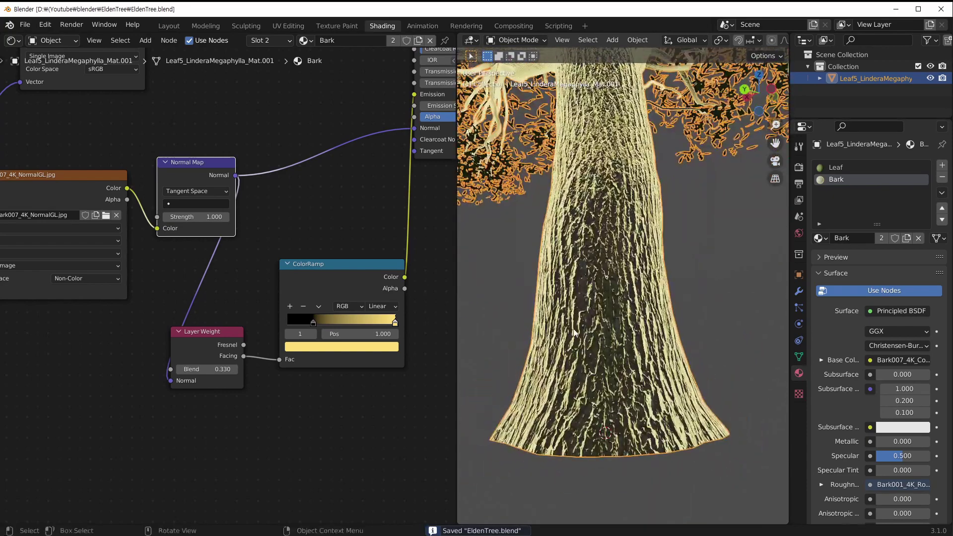
Step: Set the Bark material's Layer Weight blend to 0.170 and the ColorRamp's black stop position to 0.099
middle_drag(320, 400, 280, 401)
scroll(280, 400, up, 2)
mouse_move(172, 369)
mouse_down()
mouse_move(139, 369)
mouse_move(152, 401)
mouse_up()
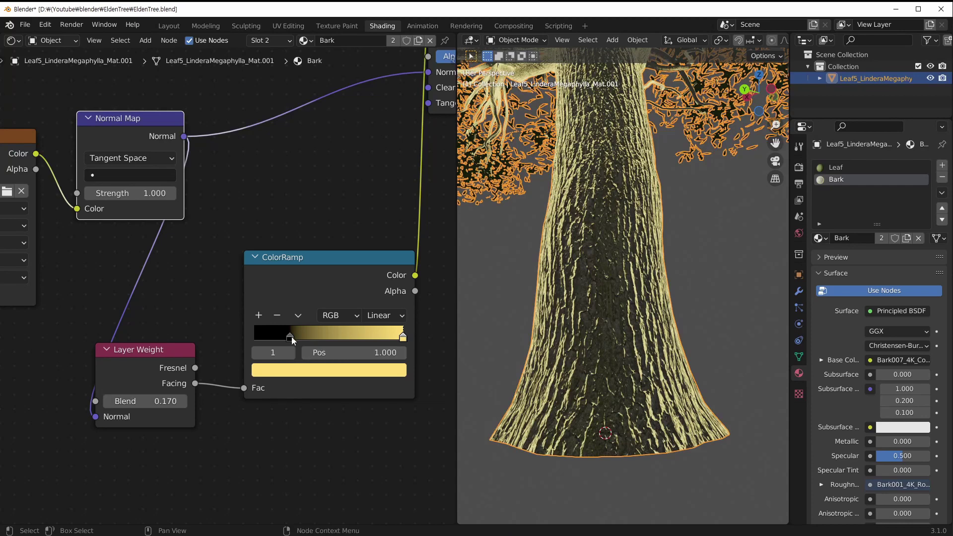
mouse_move(290, 337)
mouse_down()
mouse_move(247, 339)
mouse_move(271, 339)
mouse_move(264, 337)
mouse_up()
Step: Shift the colour of the Bark ColorRamp's gold end stop to a slightly yellower gold
shift+middle_drag(377, 288, 254, 292)
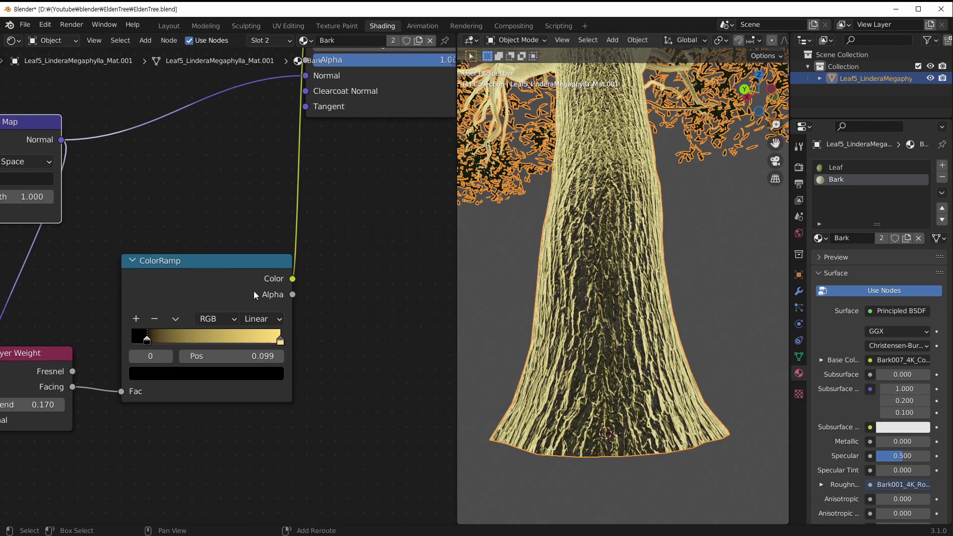
click(279, 343)
click(249, 378)
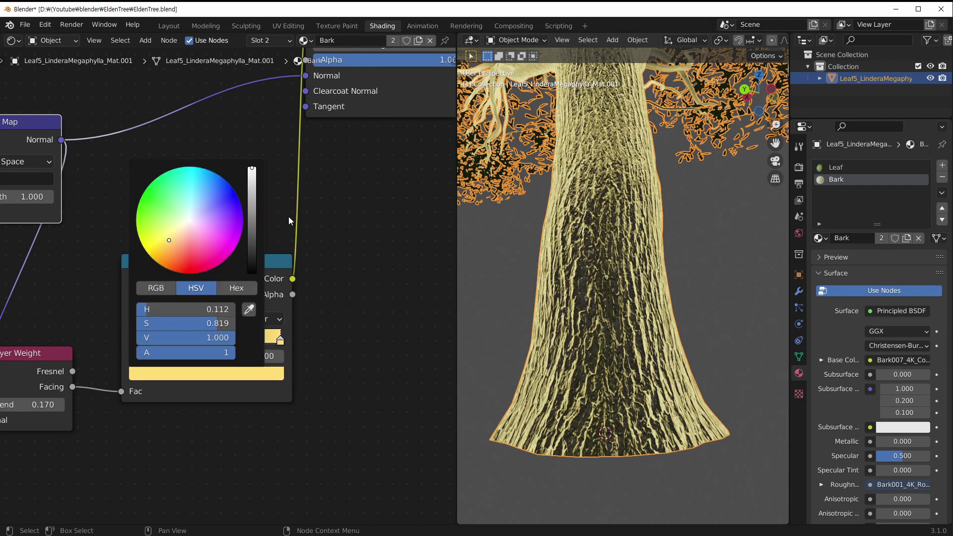
drag(169, 241, 169, 239)
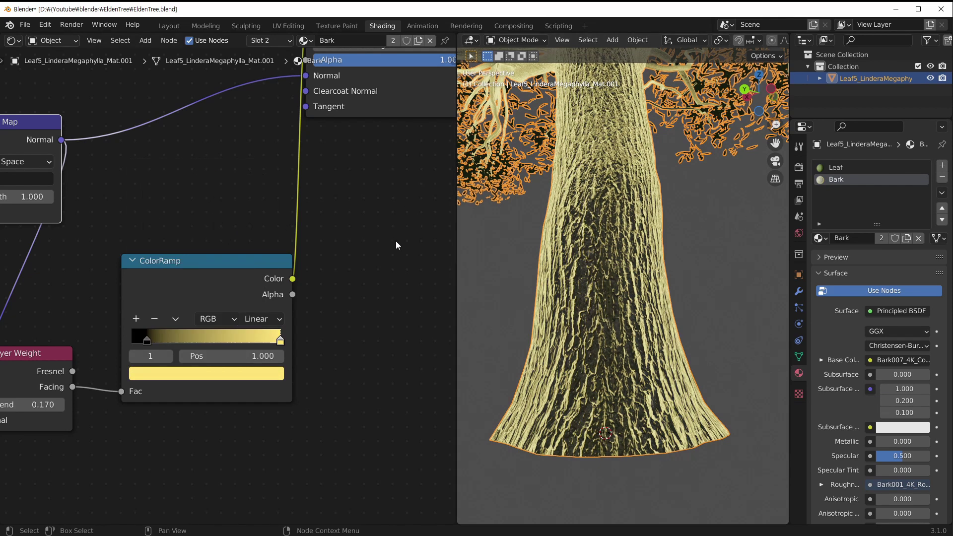
Step: Set the Bark shader's Emission Strength to 3.300 and deselect the tree
middle_drag(387, 225, 276, 467)
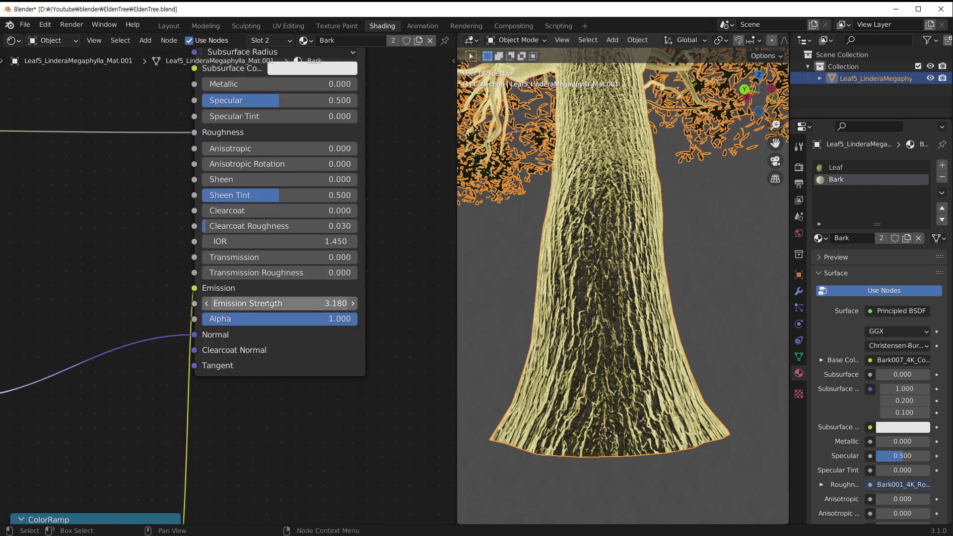
drag(272, 302, 303, 303)
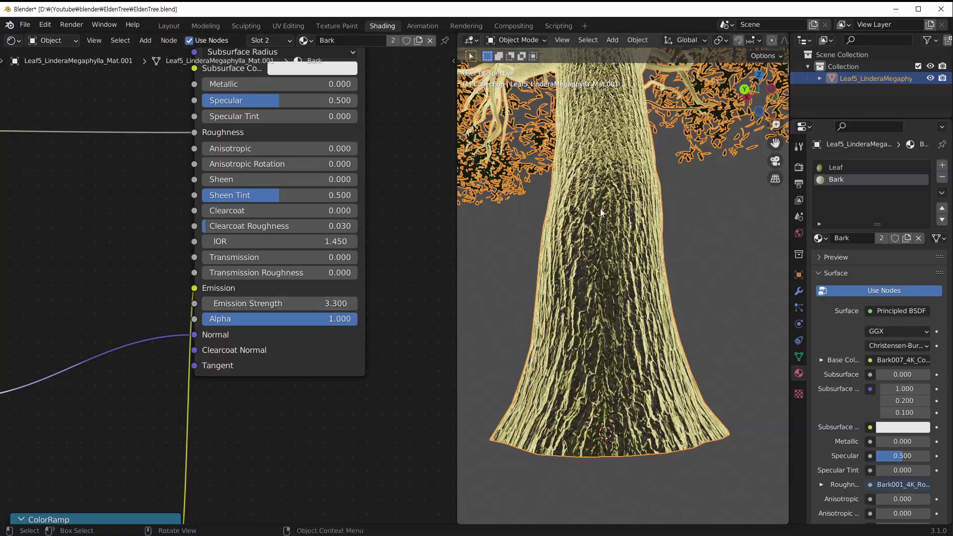
scroll(704, 274, down, 5)
click(708, 283)
Step: Examine the glowing trunk and branches in a maximized 3D view and compare them with the Elden Ring reference screenshot
middle_drag(706, 282, 729, 271)
shift+middle_drag(653, 221, 649, 379)
key(ctrl+space)
scroll(612, 326, down, 5)
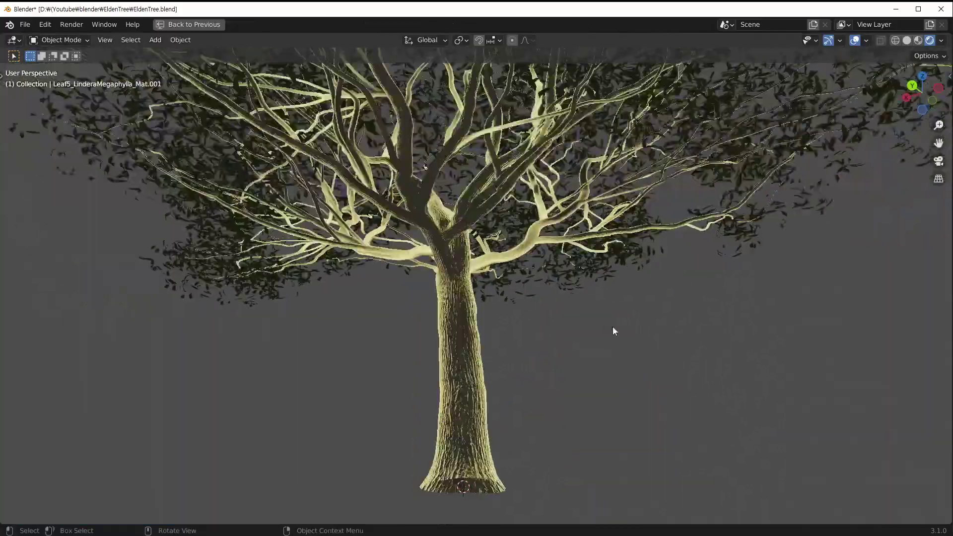
middle_drag(541, 358, 552, 334)
scroll(513, 358, up, 5)
middle_drag(514, 360, 531, 383)
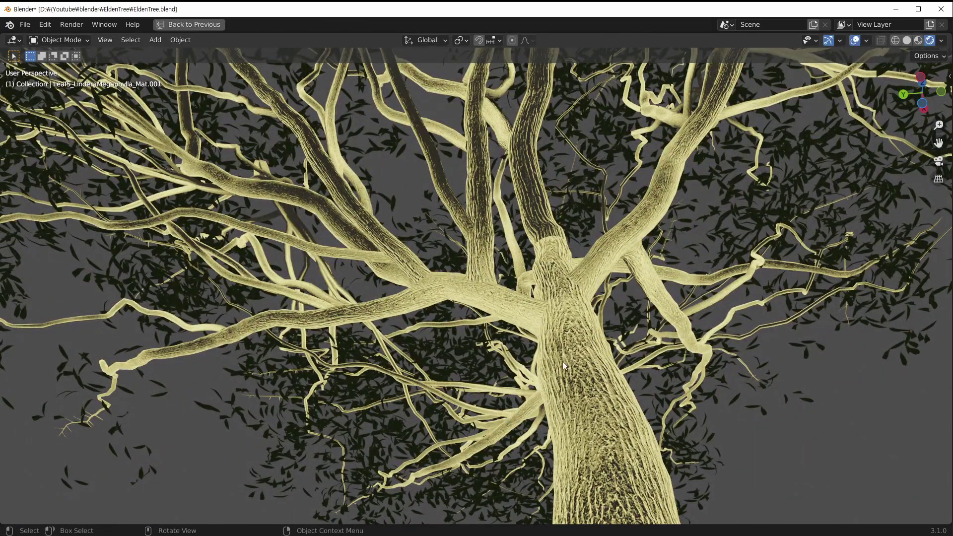
middle_drag(562, 362, 575, 366)
scroll(590, 371, down, 3)
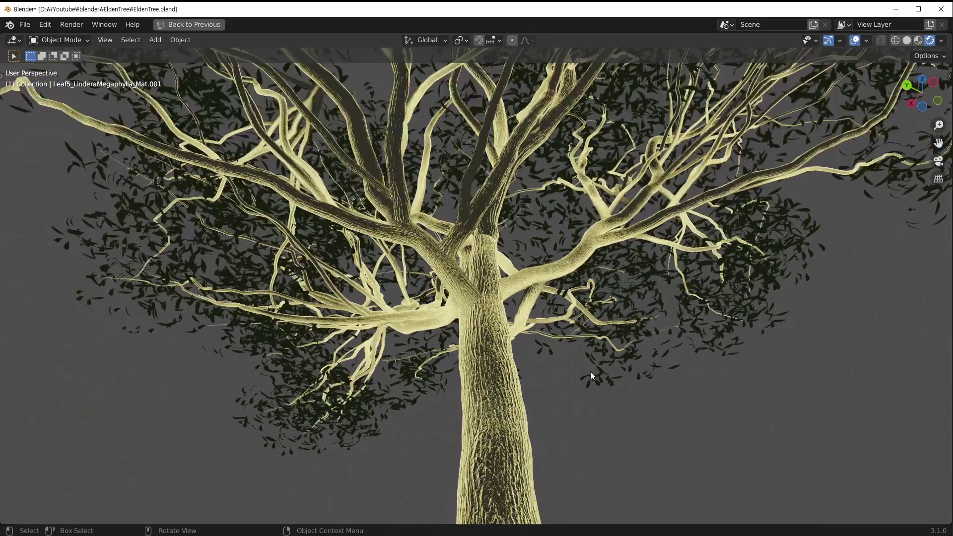
scroll(541, 346, down, 5)
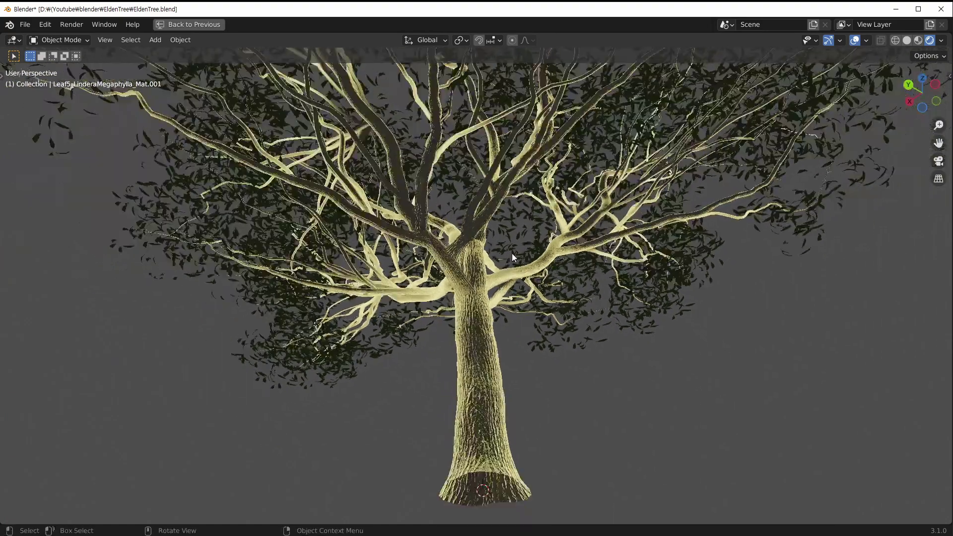
scroll(483, 327, up, 4)
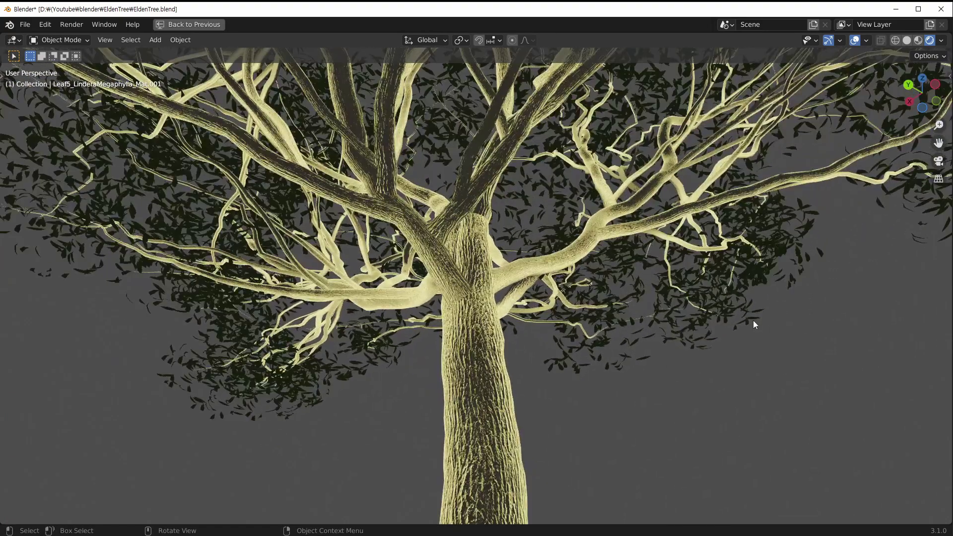
click(698, 322)
click(708, 434)
key(ctrl+space)
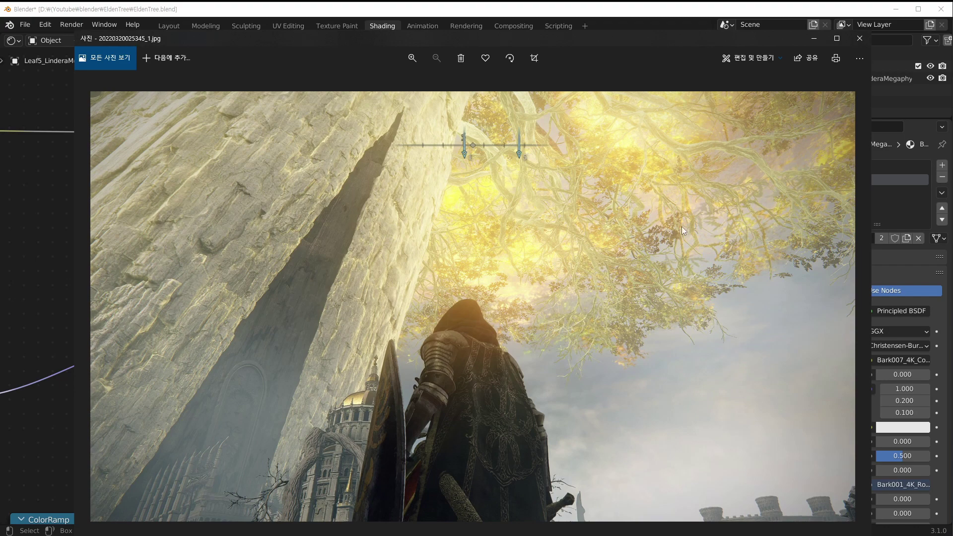
click(859, 38)
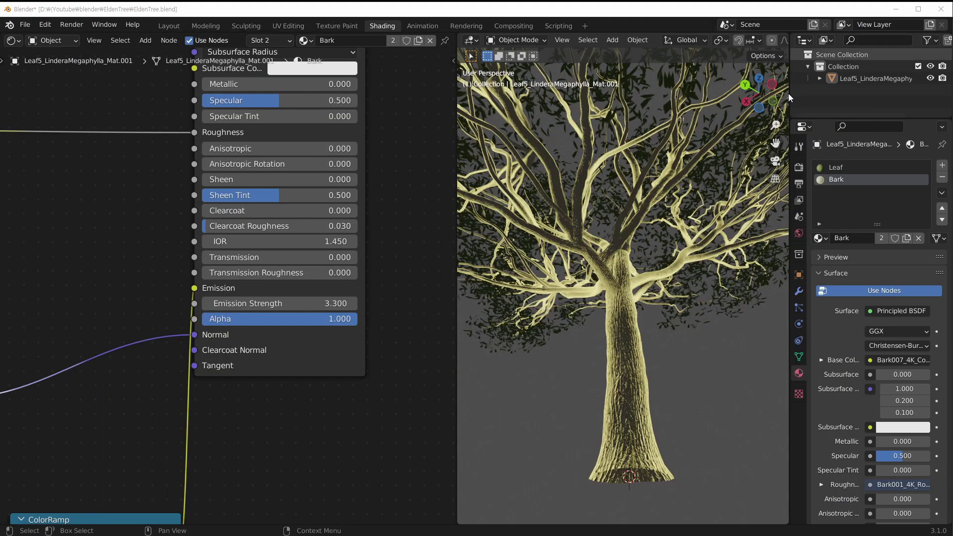
Step: Open the Leaf material's node graph and look over the leaves in the canopy
click(851, 167)
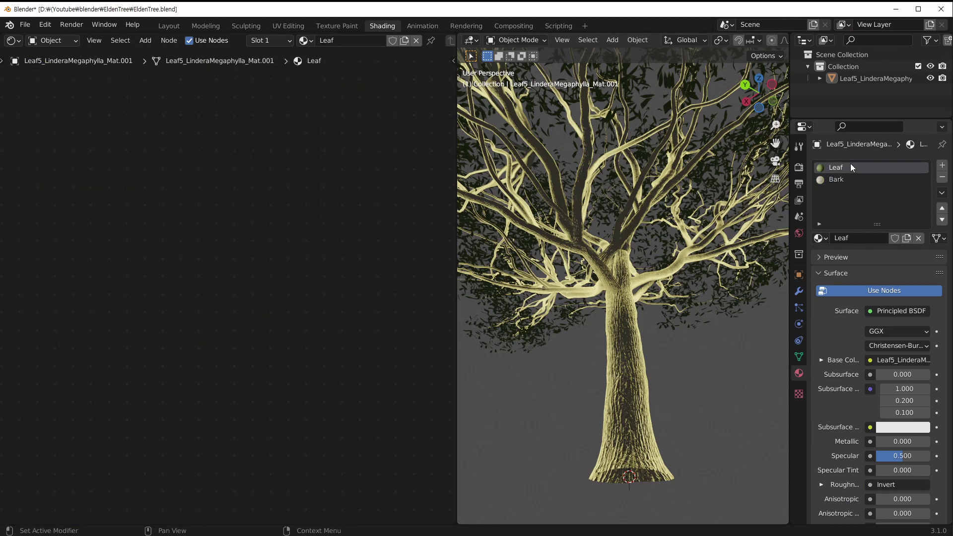
scroll(308, 323, down, 10)
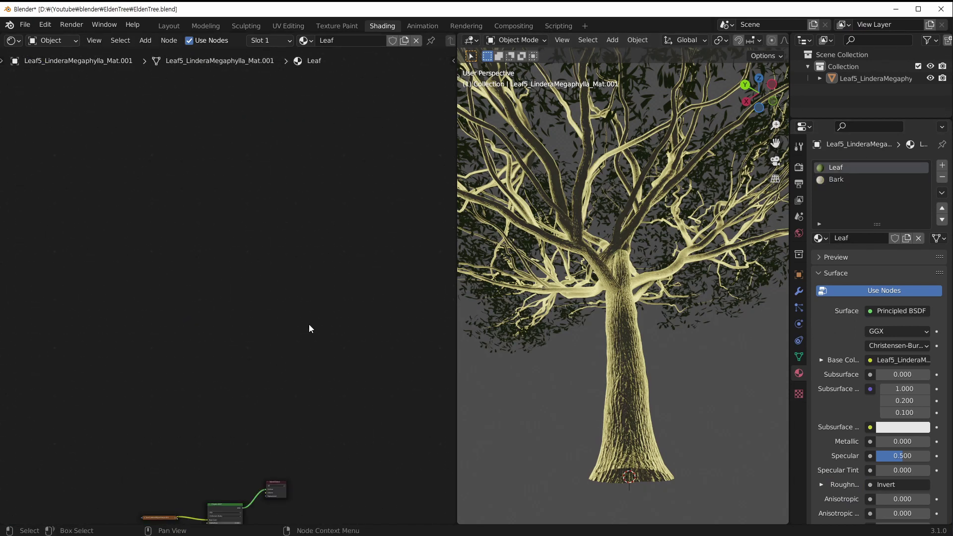
scroll(299, 286, up, 10)
middle_drag(238, 474, 168, 331)
scroll(219, 305, up, 11)
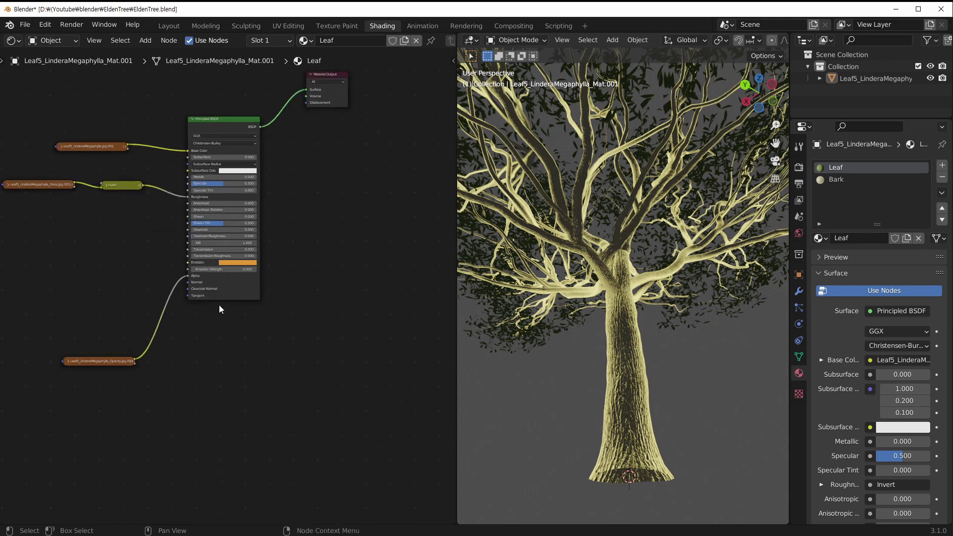
middle_drag(600, 202, 562, 388)
scroll(595, 253, up, 7)
scroll(562, 388, down, 3)
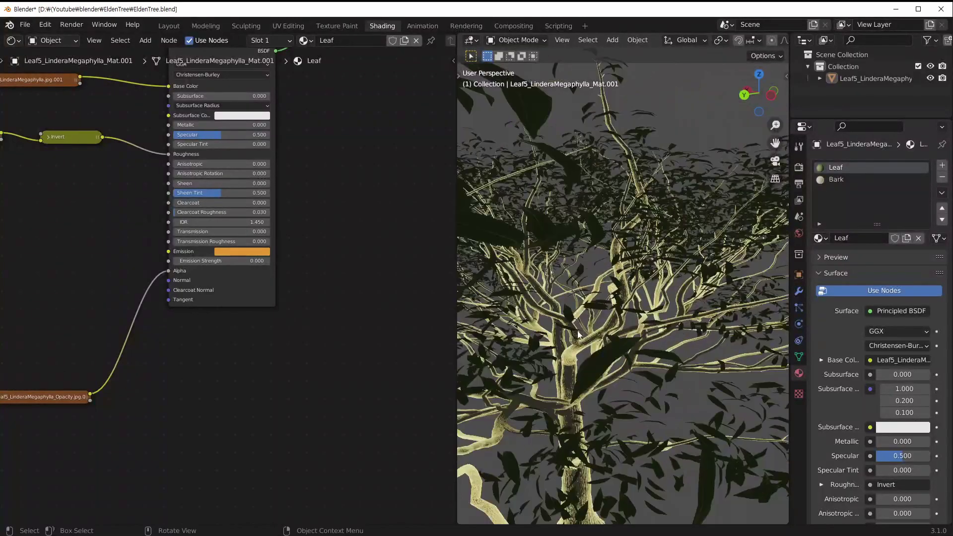
Step: Move the Leaf5_LinderaMegaphylla_Opacity.jpg.001 texture node up, roughly level with the Principled BSDF's Alpha input
middle_drag(177, 337, 316, 301)
drag(183, 364, 85, 228)
middle_drag(608, 337, 626, 294)
middle_drag(191, 278, 213, 239)
scroll(213, 239, up, 3)
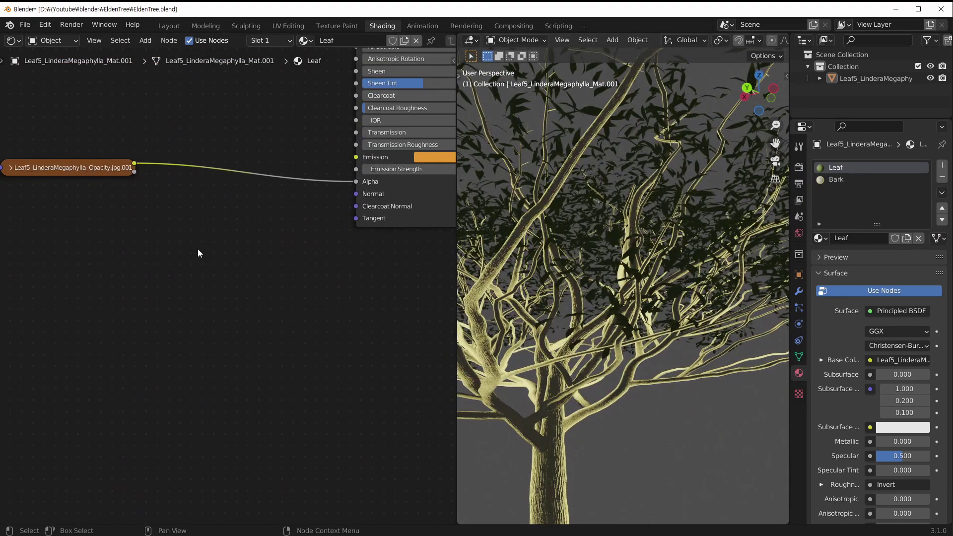
Step: Add a ColorRamp node below the opacity texture and connect its Color output to the Leaf shader's Emission input
key(shift+a)
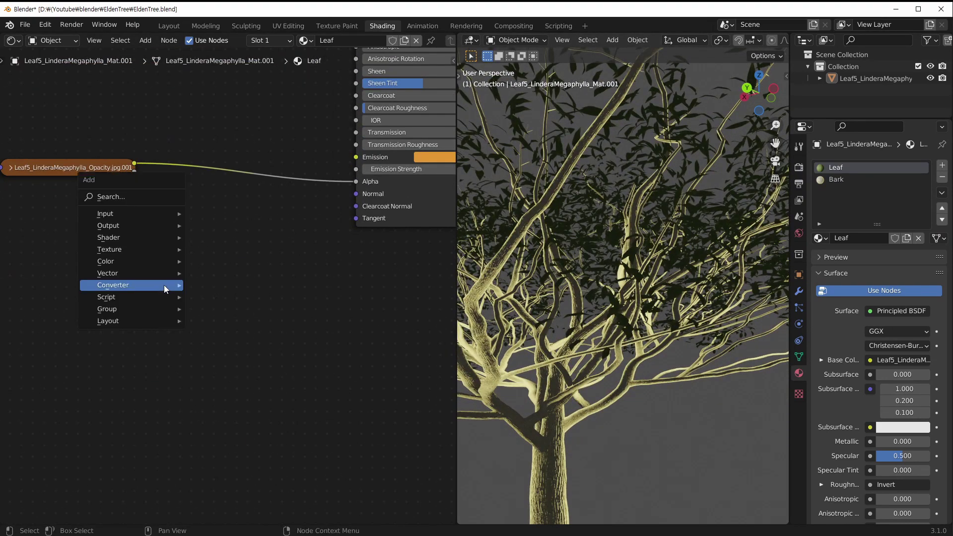
mouse_move(164, 286)
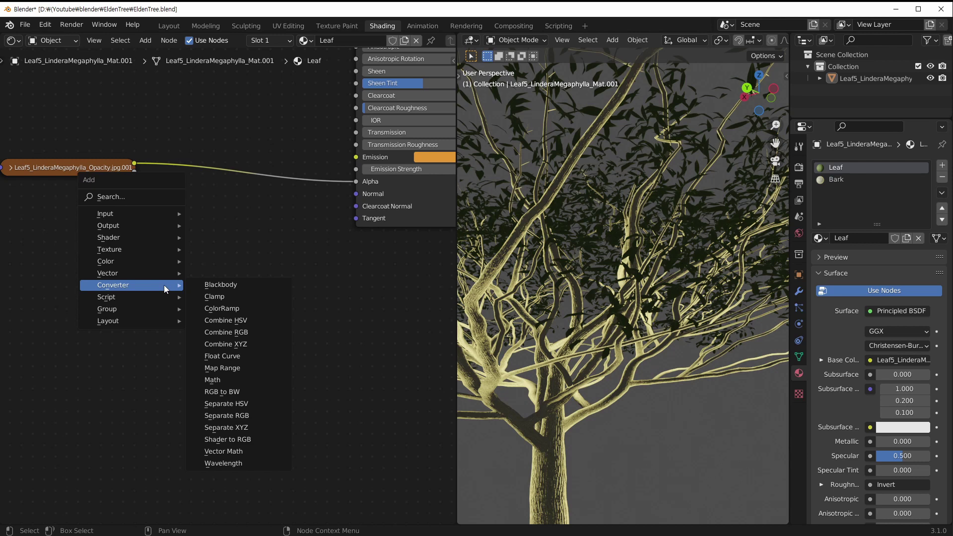
mouse_move(144, 272)
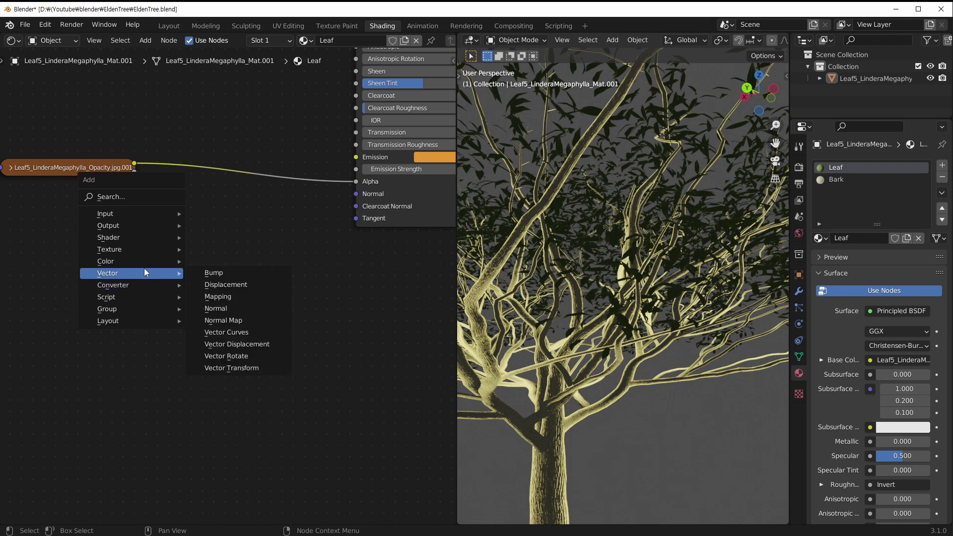
mouse_move(97, 284)
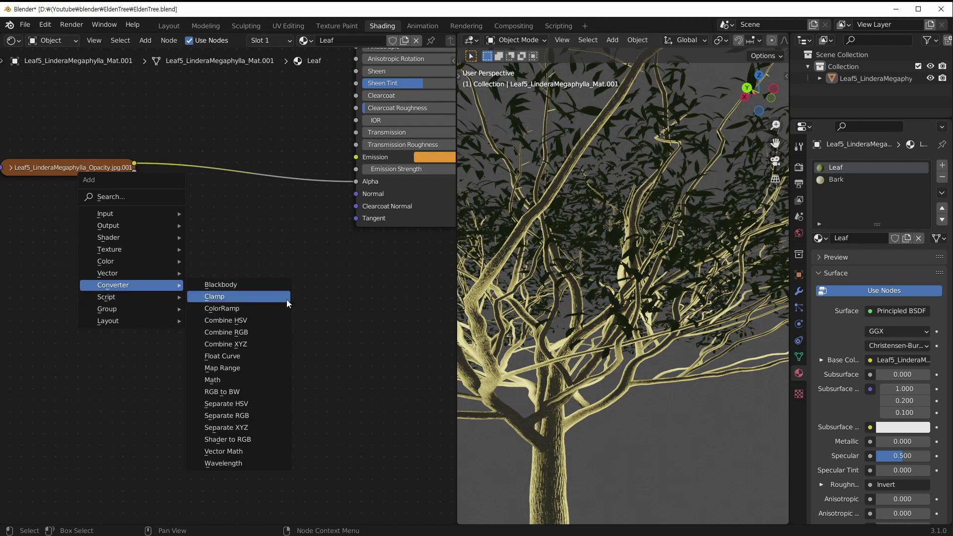
click(248, 307)
click(155, 244)
middle_drag(303, 295, 251, 300)
scroll(145, 303, up, 2)
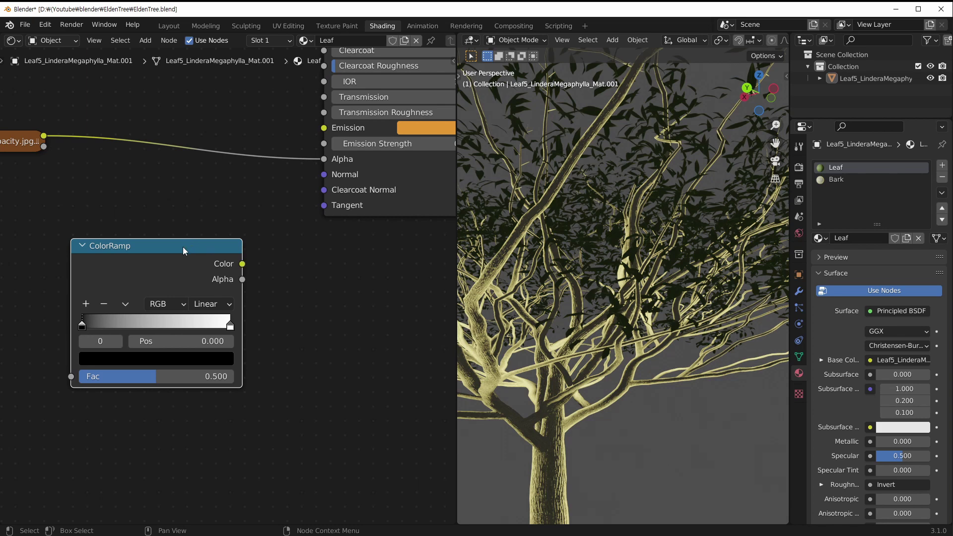
drag(237, 266, 323, 158)
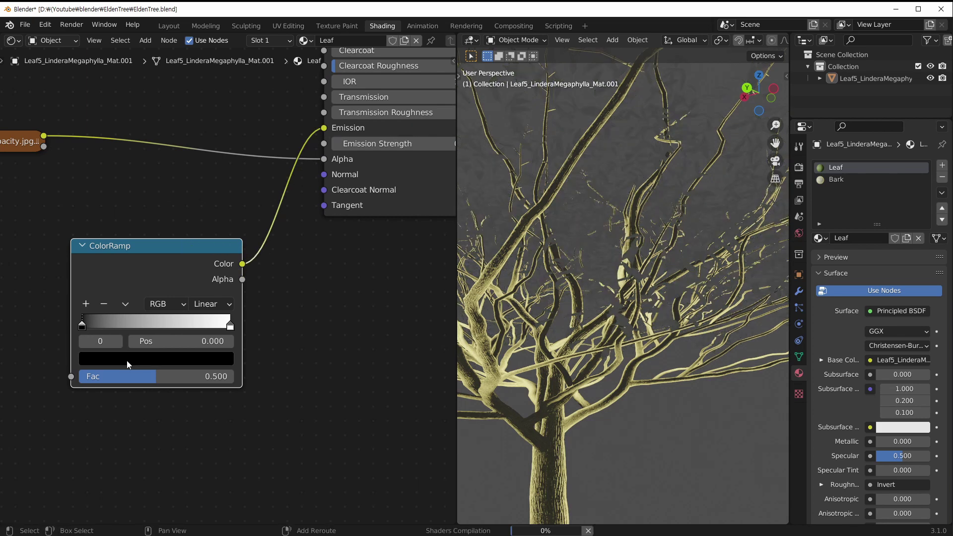
middle_drag(50, 360, 246, 285)
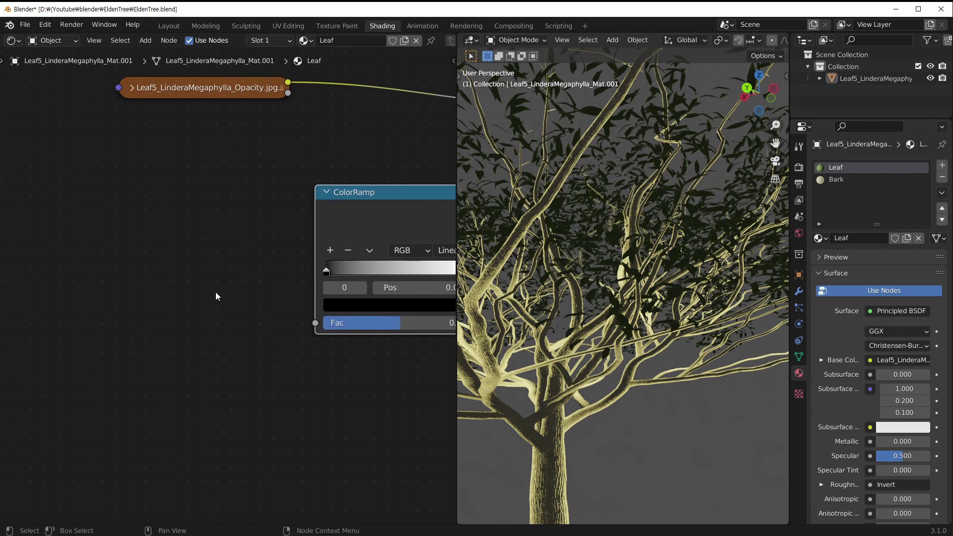
scroll(214, 293, down, 2)
shift+middle_drag(189, 300, 243, 263)
key(shift+a)
mouse_move(131, 209)
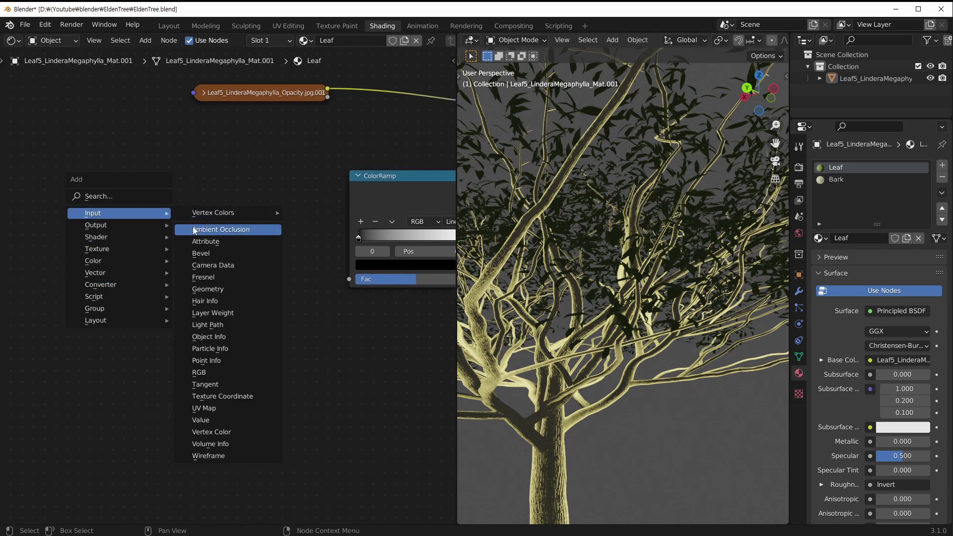
click(206, 290)
click(48, 245)
key(x)
Step: Add a Noise Texture node ahead of the Leaf material's ColorRamp
key(shift+a)
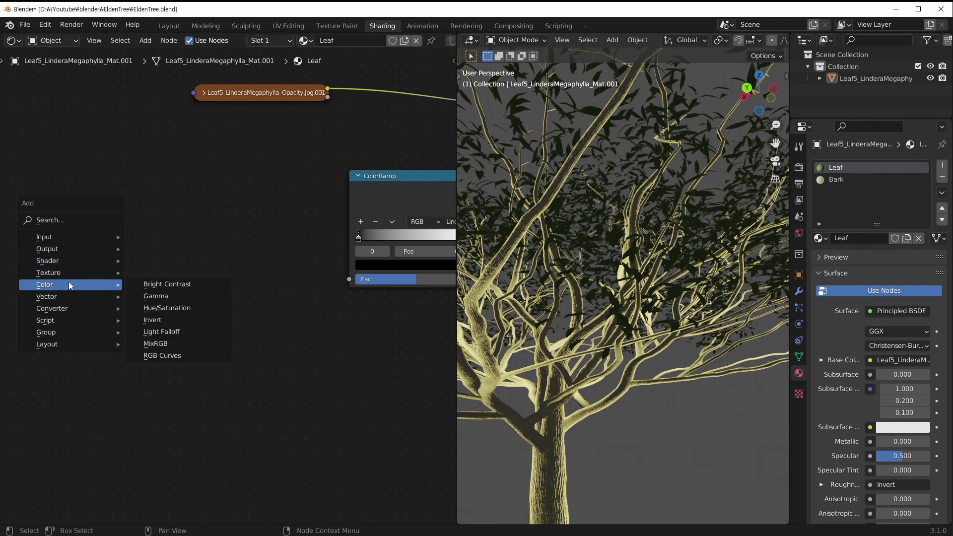
mouse_move(79, 271)
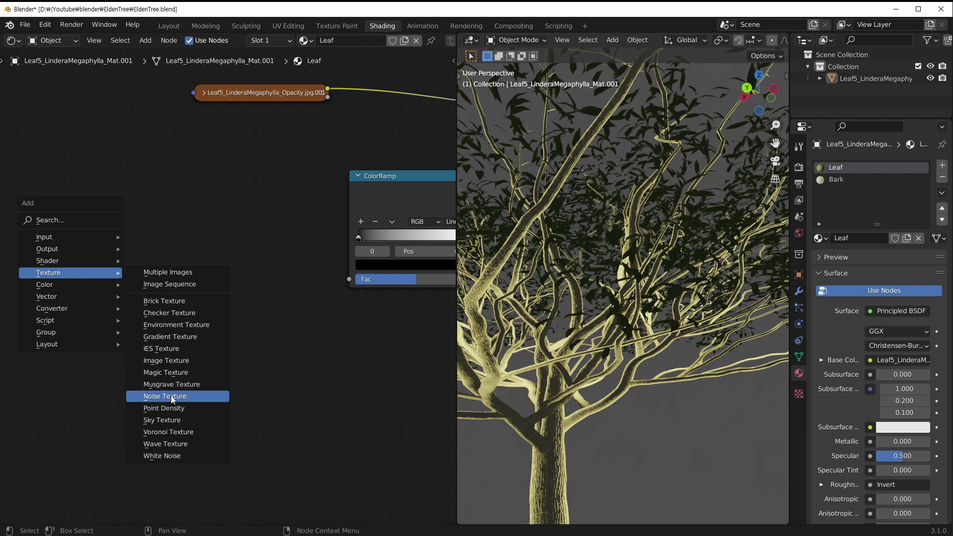
click(158, 396)
click(75, 210)
middle_drag(284, 264, 229, 263)
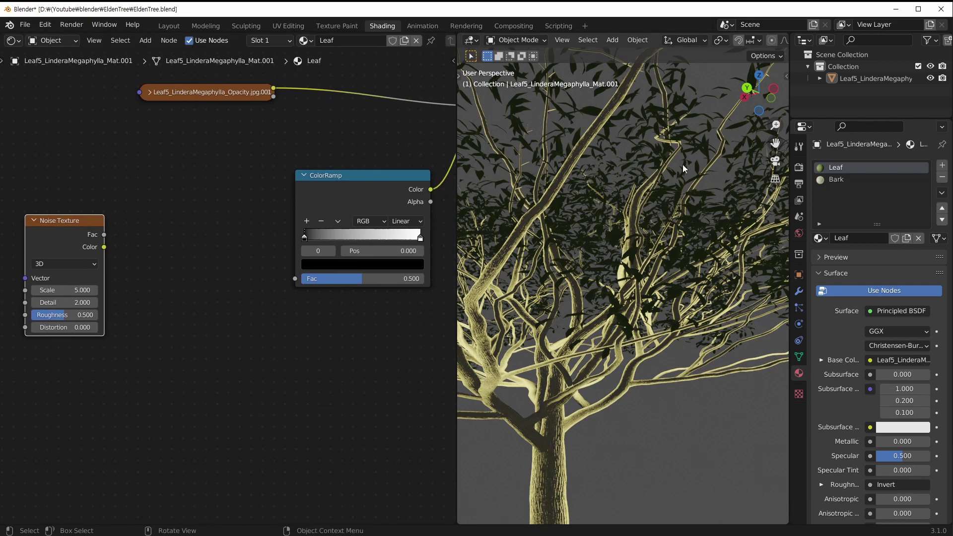
Step: Feed the Noise Texture's Fac output into the ColorRamp's Fac input, with the nodes placed closer together, and save the file
shift+middle_drag(669, 265, 607, 182)
shift+middle_drag(646, 269, 740, 277)
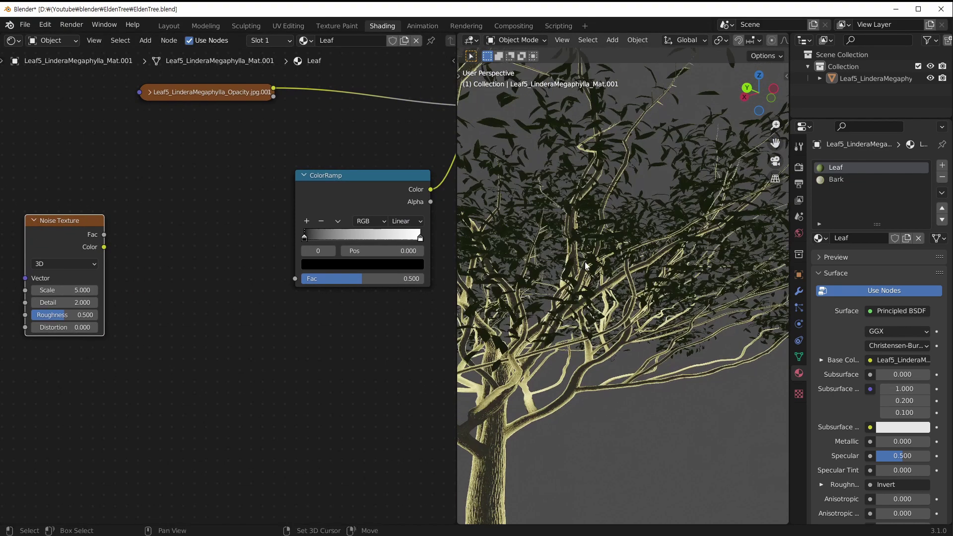
drag(102, 235, 296, 278)
drag(89, 220, 145, 212)
key(ctrl+s)
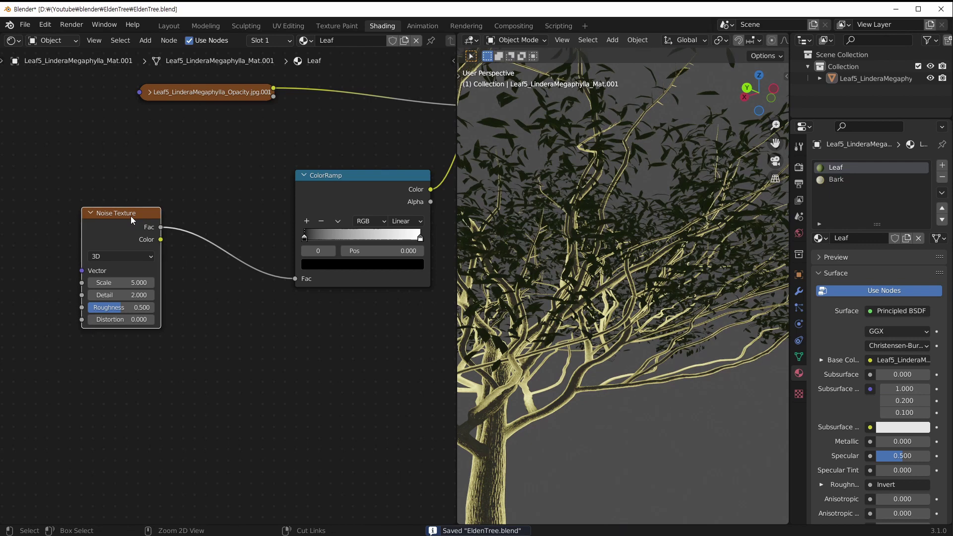
Step: Preview the Noise Texture's output and then the ColorRamp's output on the leaves through a Viewer
ctrl+shift+click(133, 216)
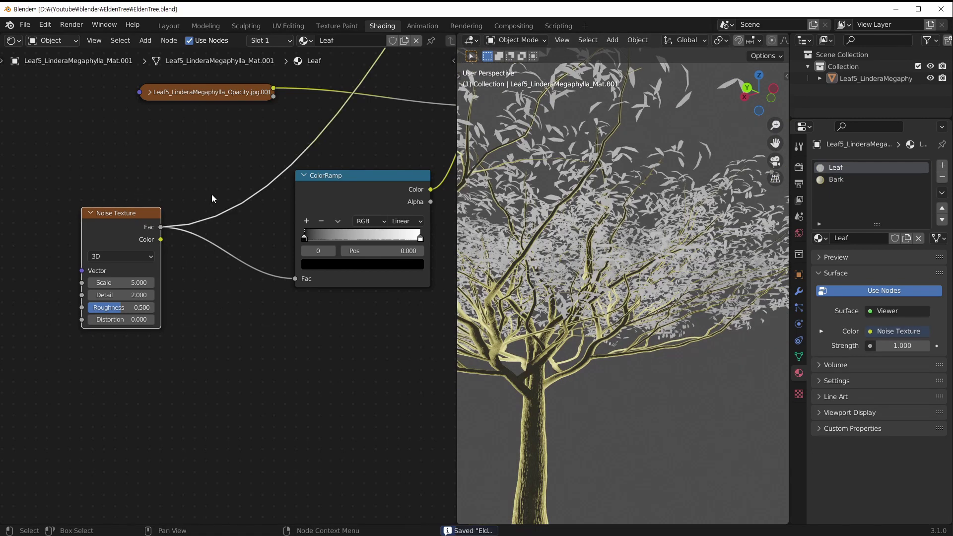
ctrl+shift+click(365, 173)
shift+middle_drag(308, 227, 271, 249)
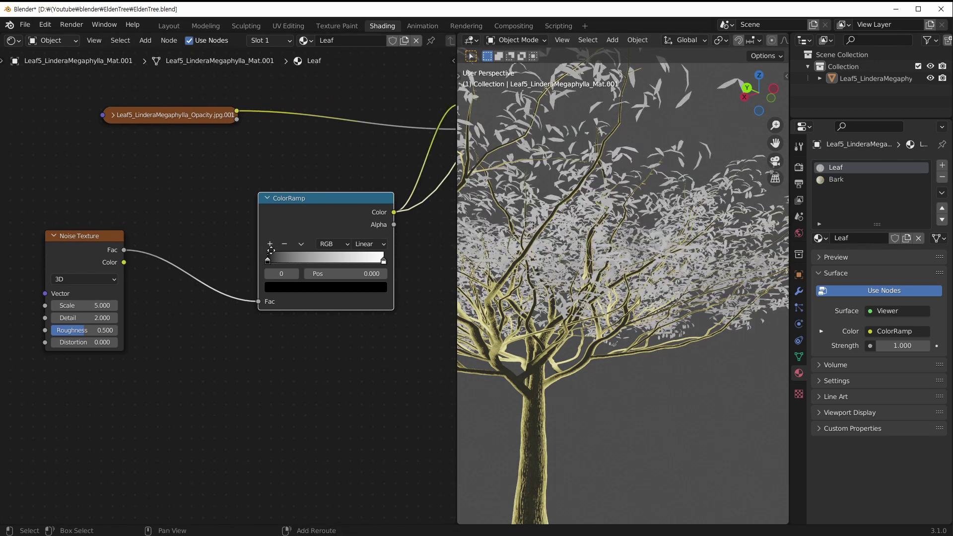
Step: Preview the Noise Texture on the leaves, with its node moved farther from the ColorRamp, and set its Scale to 6.6
middle_drag(286, 175, 199, 239)
middle_drag(286, 247, 391, 184)
ctrl+shift+click(93, 243)
middle_drag(177, 242, 245, 237)
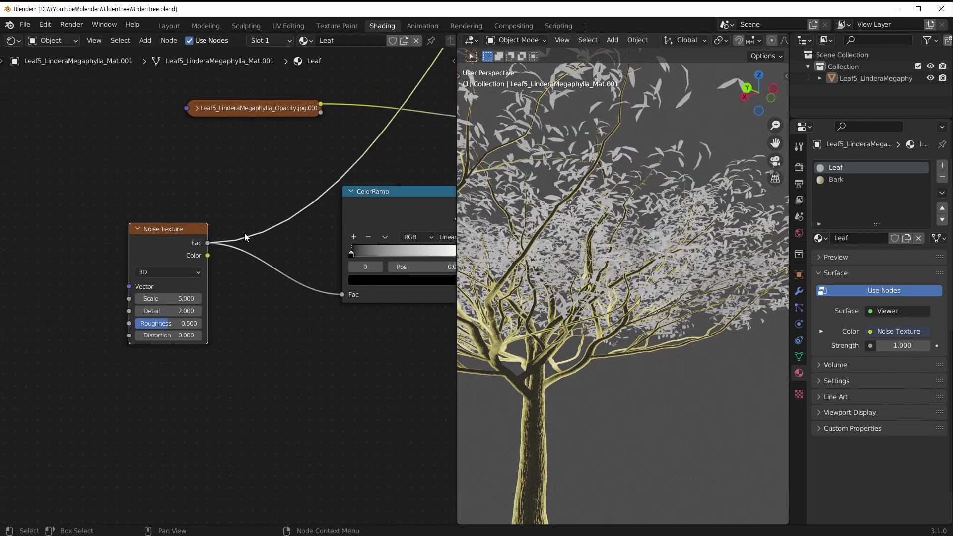
drag(159, 227, 70, 255)
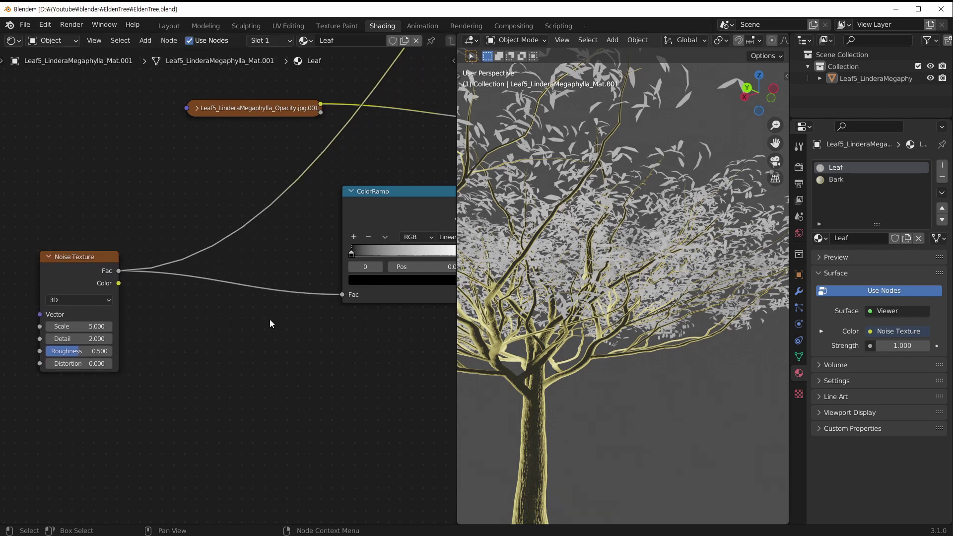
drag(80, 326, 87, 326)
scroll(479, 210, up, 2)
scroll(228, 302, down, 2)
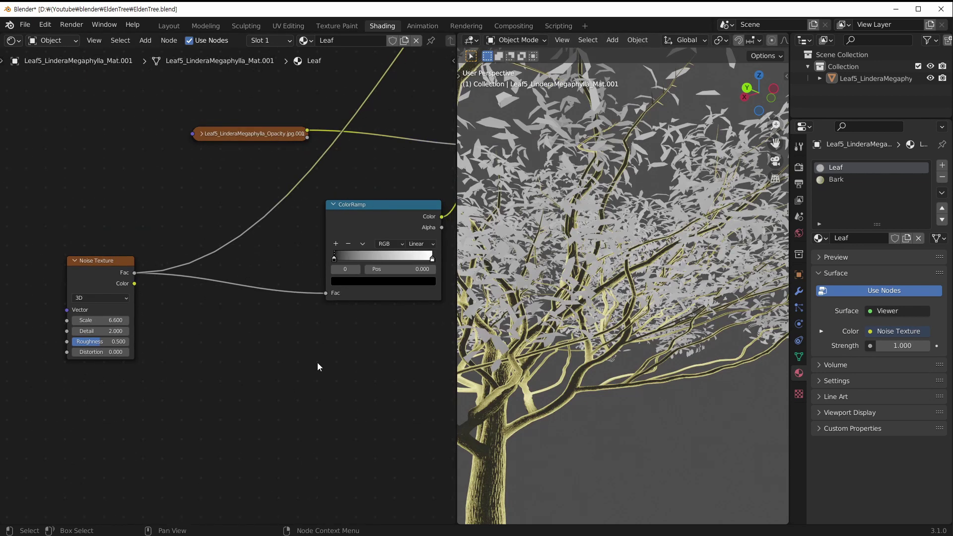
Step: Insert a second ColorRamp between the Noise Texture and the existing ColorRamp, and preview its output on the leaves
key(shift+a)
mouse_move(202, 426)
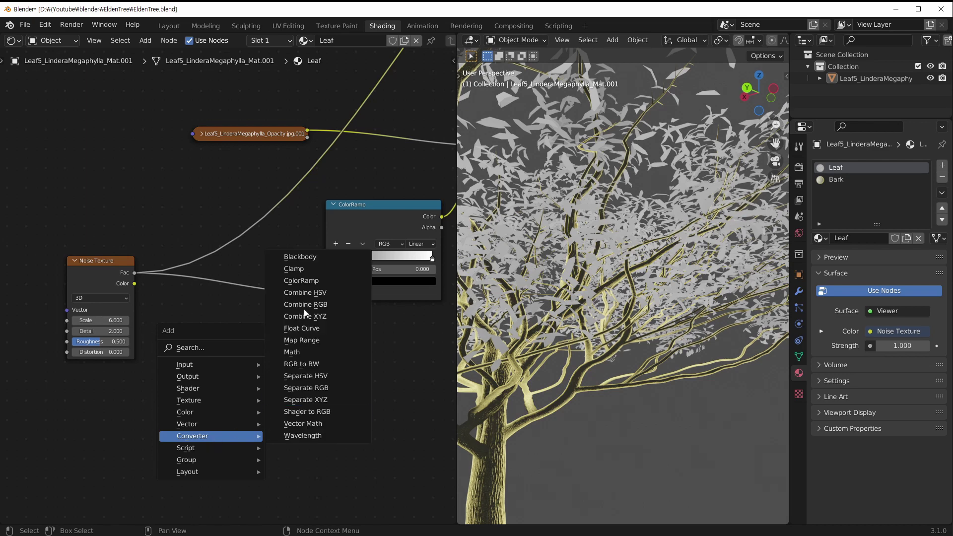
click(301, 280)
click(210, 281)
ctrl+shift+click(238, 279)
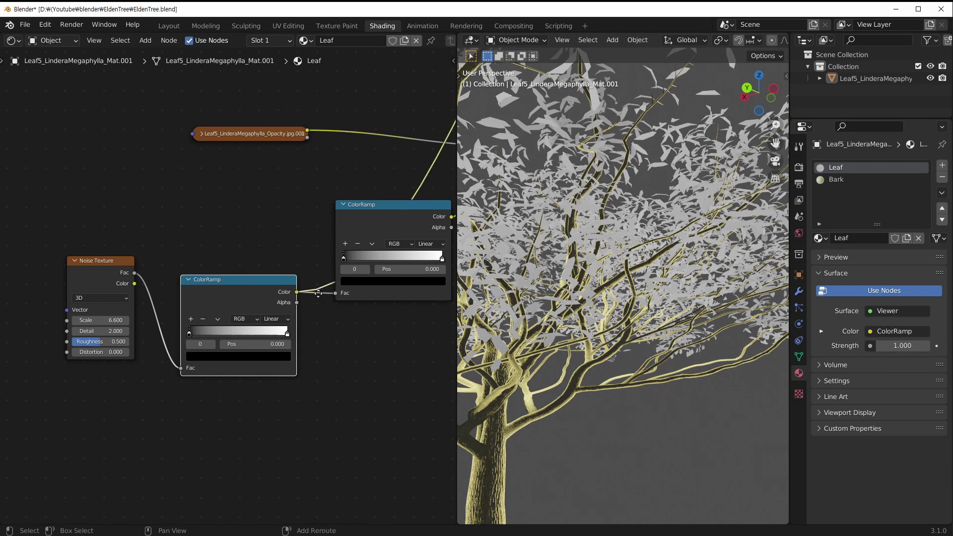
Step: Move the inserted ColorRamp's black stop to position 0.385
middle_drag(319, 293, 303, 296)
drag(174, 335, 212, 338)
middle_drag(645, 293, 689, 268)
scroll(689, 269, down, 2)
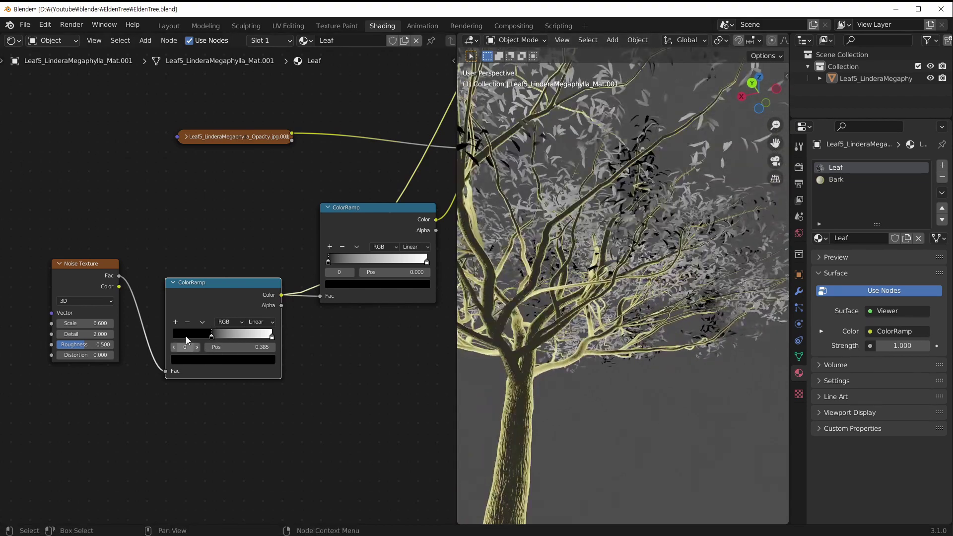
Step: Rearrange the Leaf nodes by placing the Noise Texture lower and the ColorRamp that feeds Emission closer to the inserted ColorRamp's height
click(151, 314)
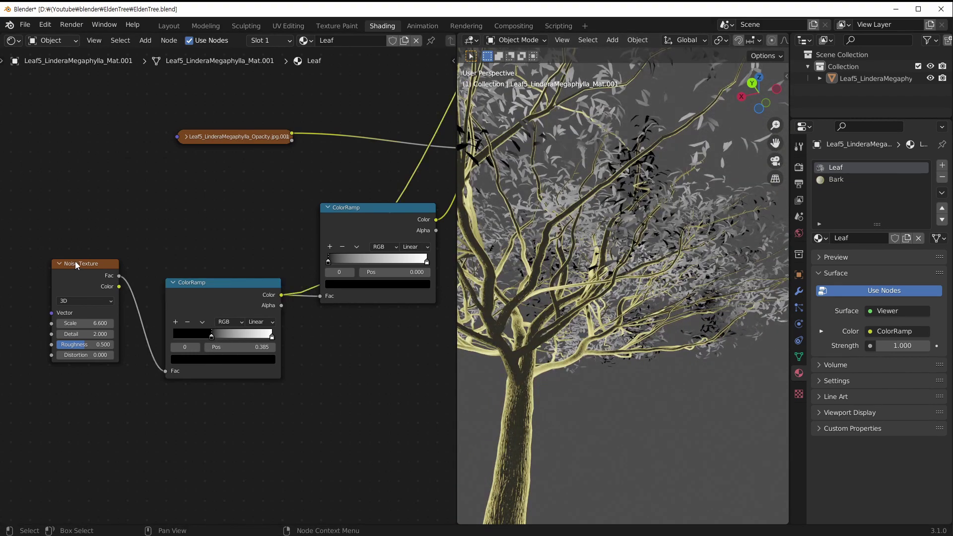
drag(74, 309, 72, 316)
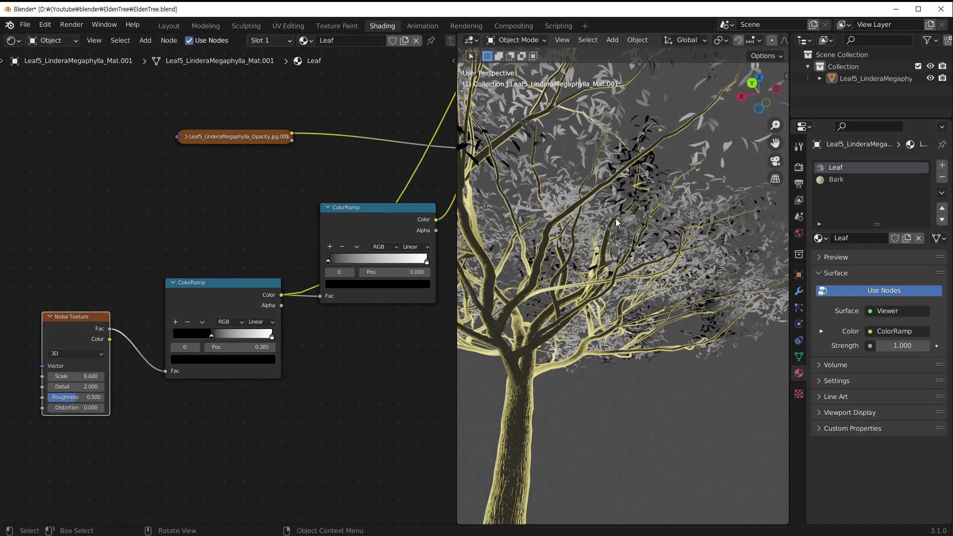
mouse_move(594, 166)
middle_down()
mouse_move(615, 166)
mouse_move(594, 165)
middle_up()
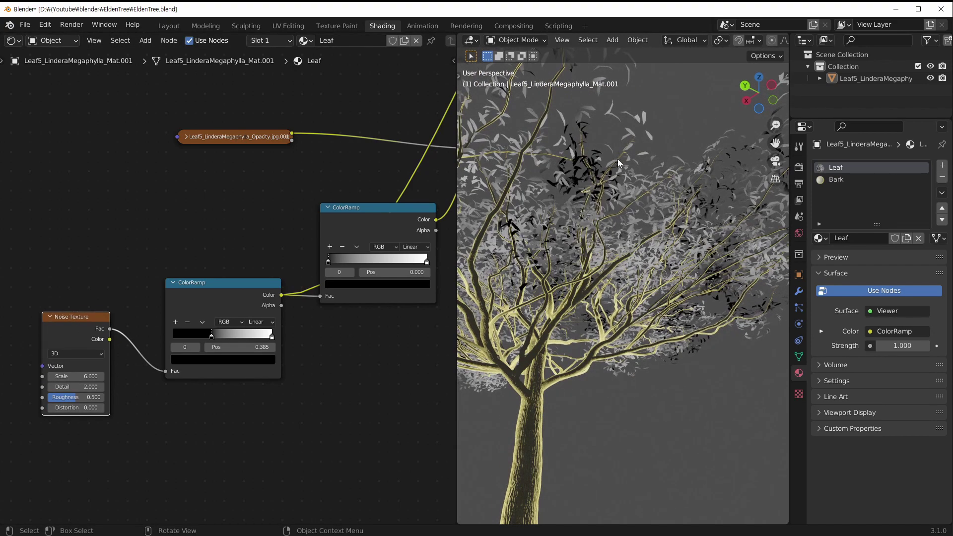
middle_drag(618, 162, 534, 189)
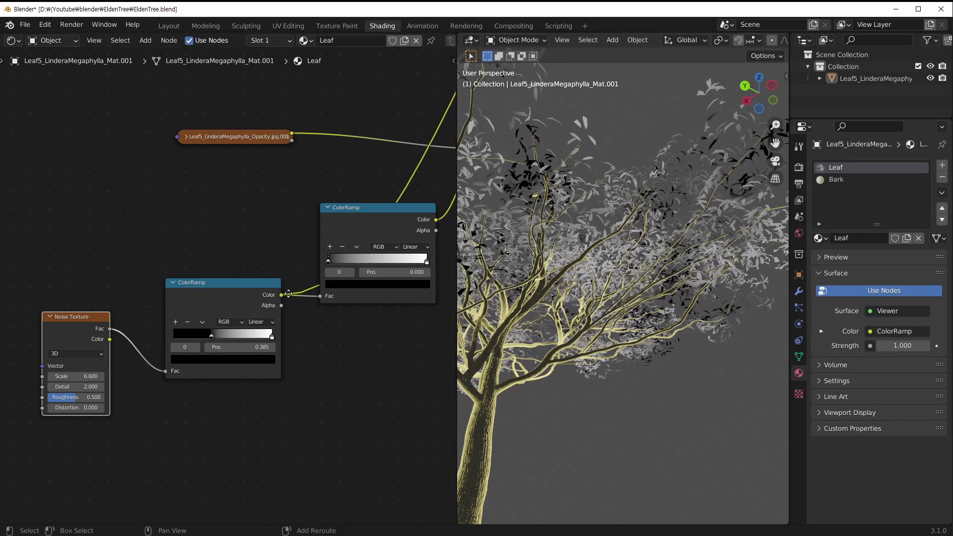
click(379, 217)
drag(361, 205, 379, 248)
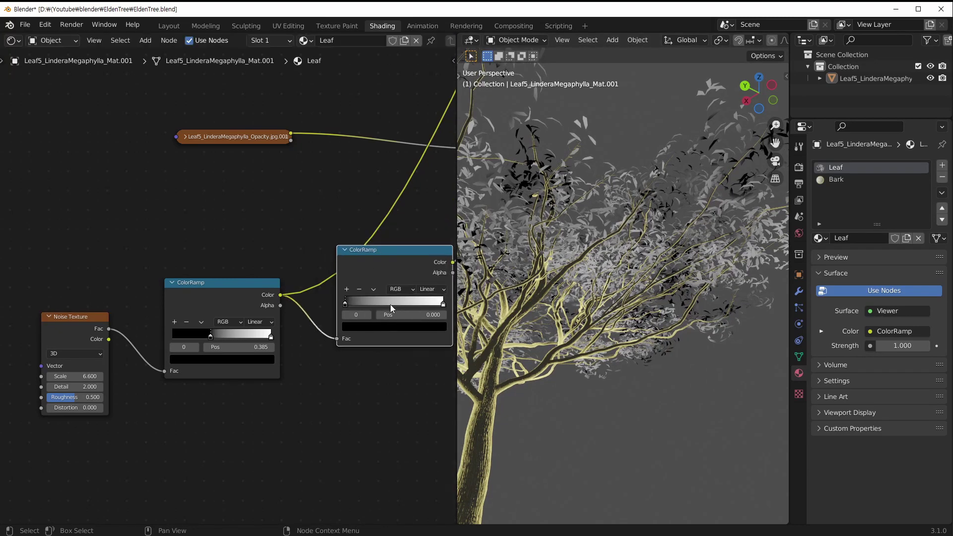
middle_drag(391, 308, 322, 291)
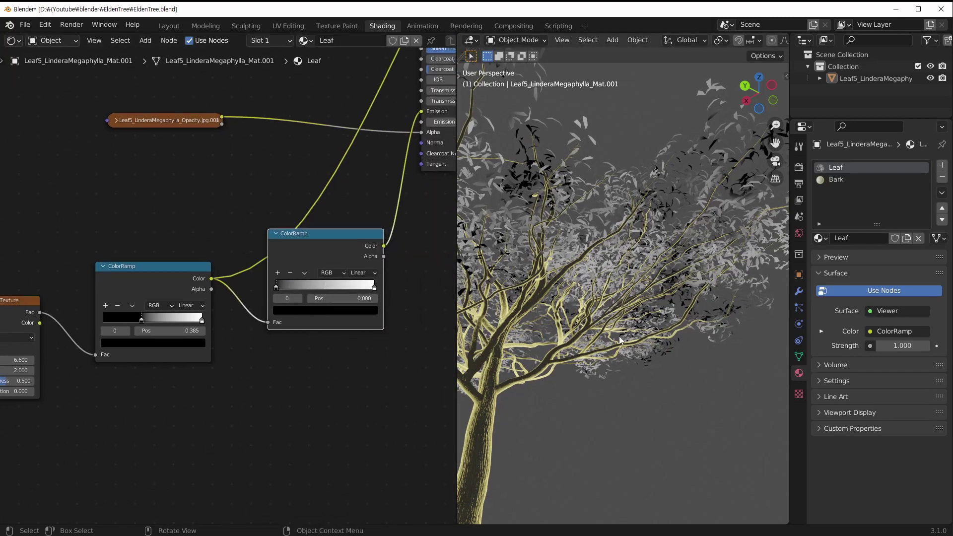
middle_drag(620, 339, 577, 287)
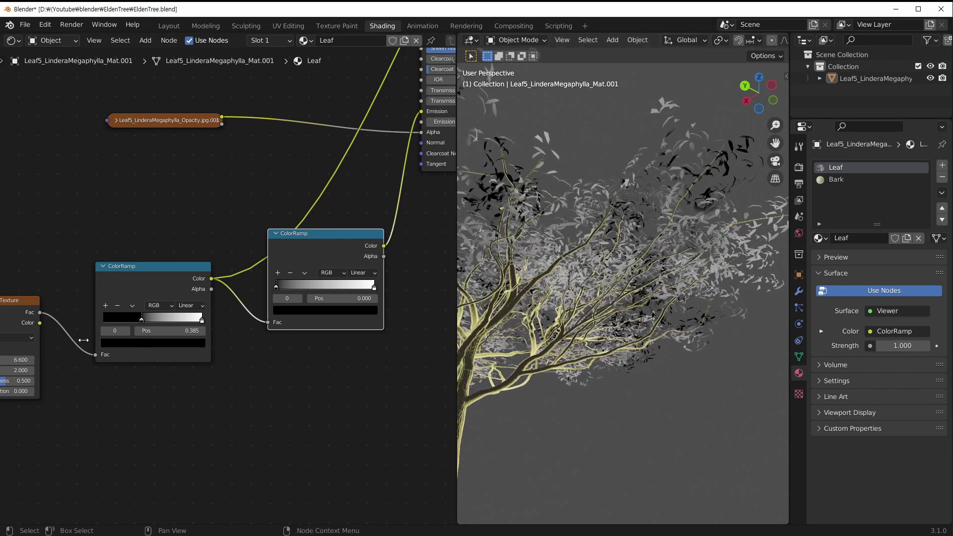
Step: Raise the Noise Texture's Scale to 15.6 for a finer leaf pattern
middle_drag(88, 339, 215, 320)
drag(131, 341, 177, 340)
middle_drag(645, 203, 651, 186)
shift+middle_drag(595, 221, 549, 295)
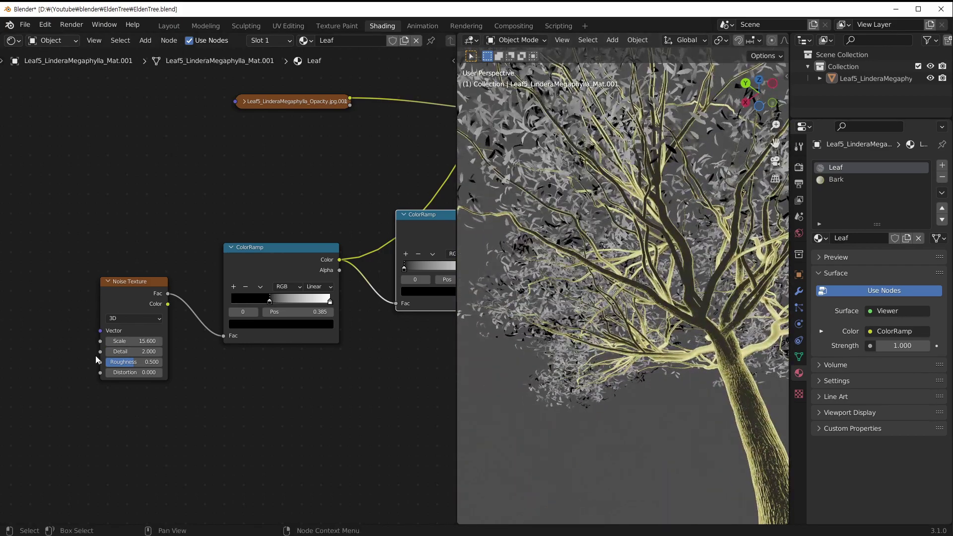
mouse_move(130, 341)
mouse_down()
mouse_move(158, 341)
mouse_move(140, 351)
mouse_up()
Step: Move the inserted ColorRamp up, level with the ColorRamp that feeds Emission and slightly farther from it
middle_drag(298, 295, 129, 334)
drag(98, 295, 81, 258)
middle_drag(570, 240, 496, 268)
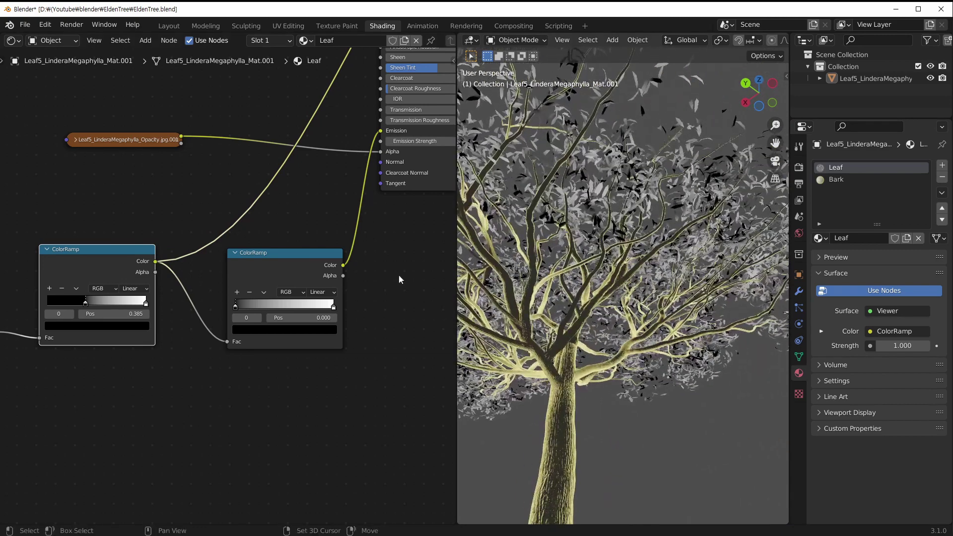
Step: Change the white end stop of the ColorRamp feeding Emission to golden yellow
click(283, 257)
scroll(348, 297, up, 2)
click(373, 318)
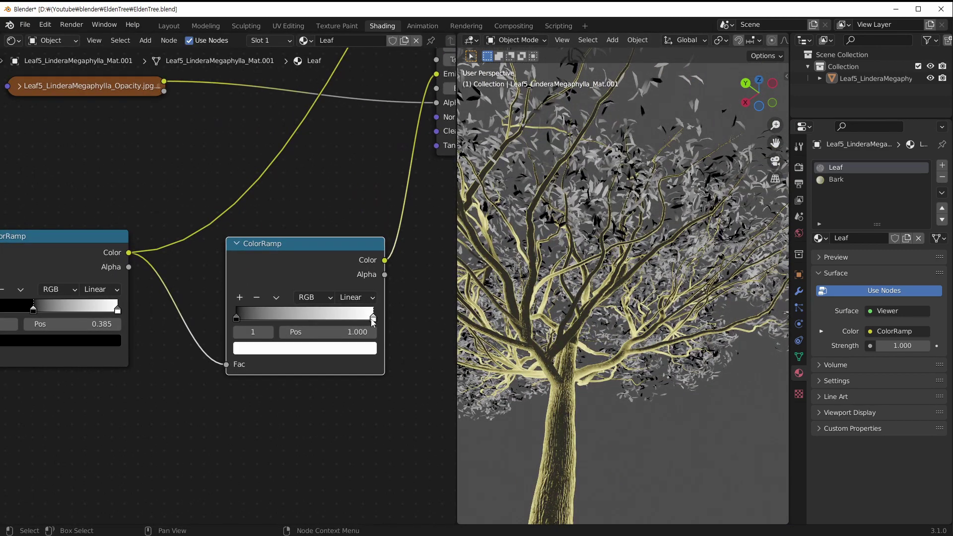
click(332, 354)
drag(293, 181, 263, 232)
click(276, 220)
middle_drag(303, 212, 222, 348)
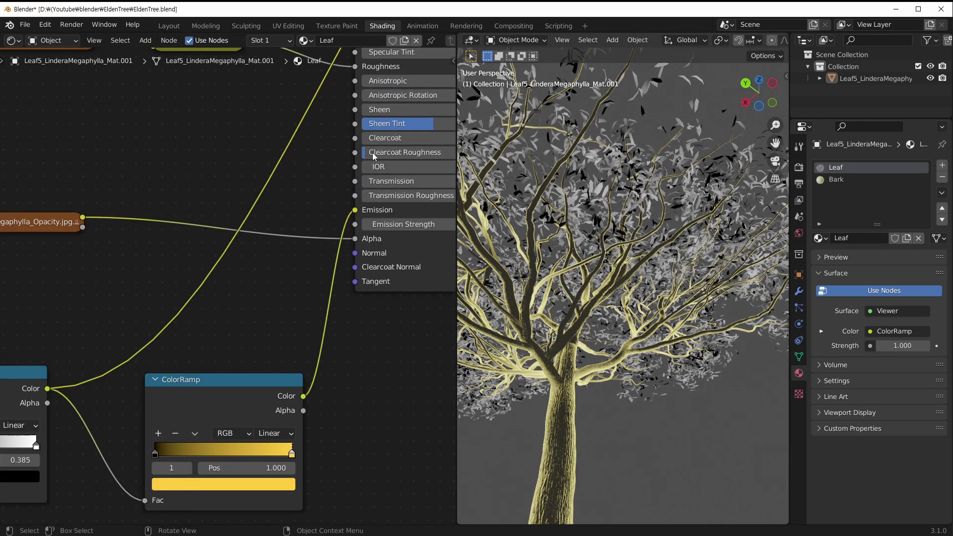
Step: Preview the golden ColorRamp's output on the leaves through the Viewer
shift+middle_drag(67, 321, 126, 290)
middle_drag(55, 339, 133, 307)
middle_drag(299, 304, 242, 291)
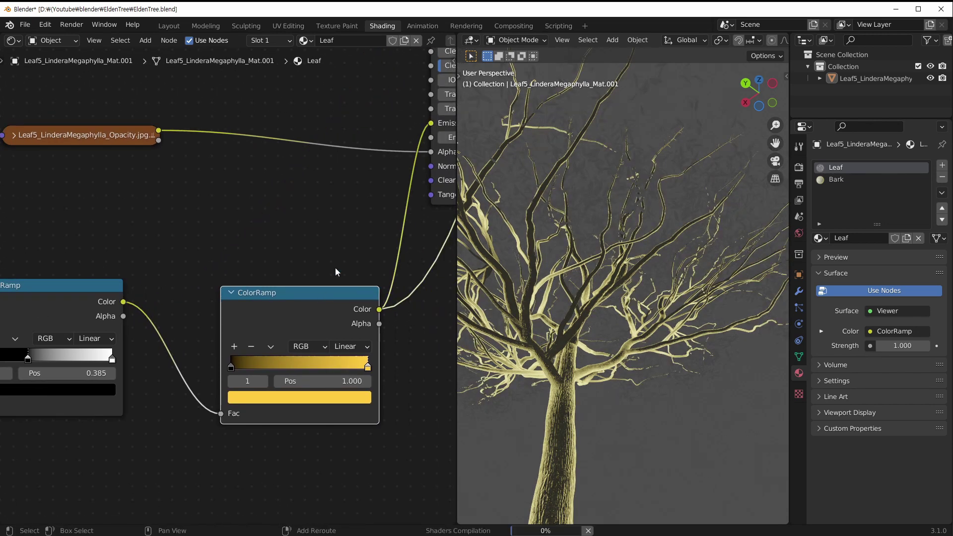
middle_drag(335, 267, 260, 266)
middle_drag(593, 206, 601, 204)
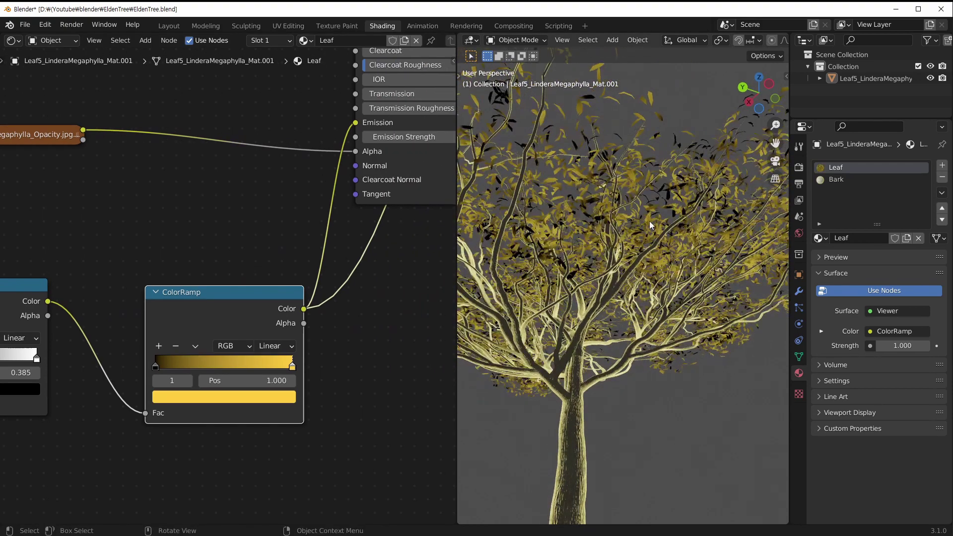
Step: Move the black stop of the golden ColorRamp to position 0.218
scroll(650, 225, up, 4)
scroll(615, 157, up, 3)
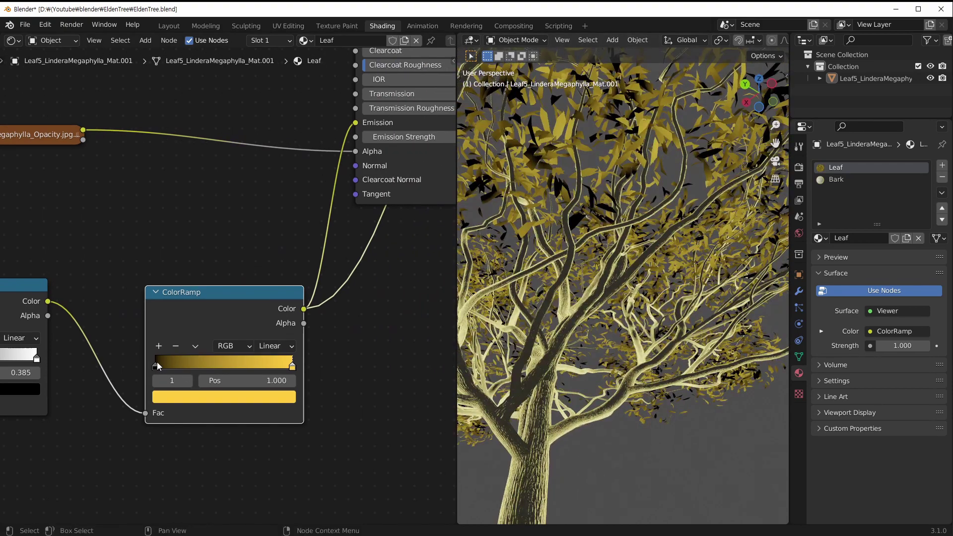
drag(155, 366, 185, 366)
scroll(619, 227, down, 6)
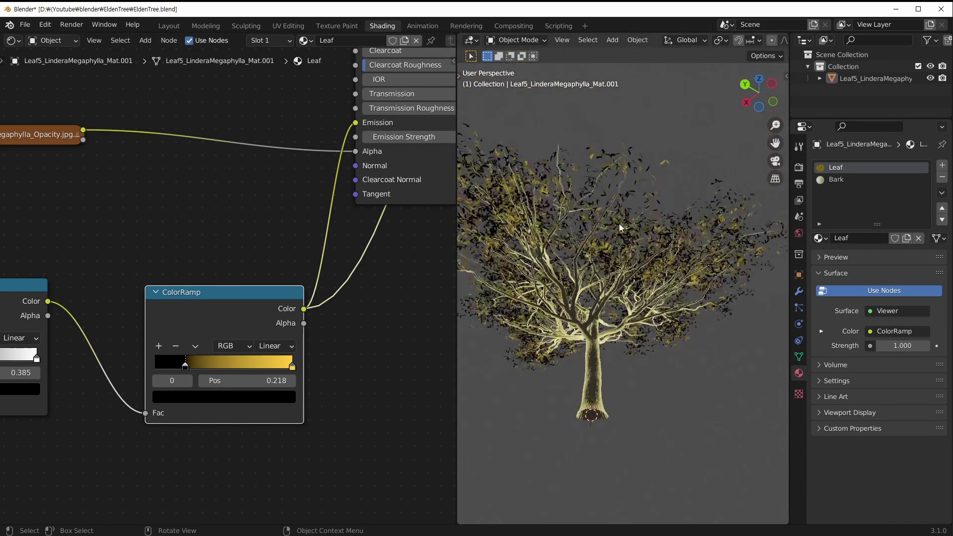
Step: Recolour the golden ColorRamp's black stop to a bright orange with H 0.023, S 0.992 and V 1
scroll(207, 392, up, 1)
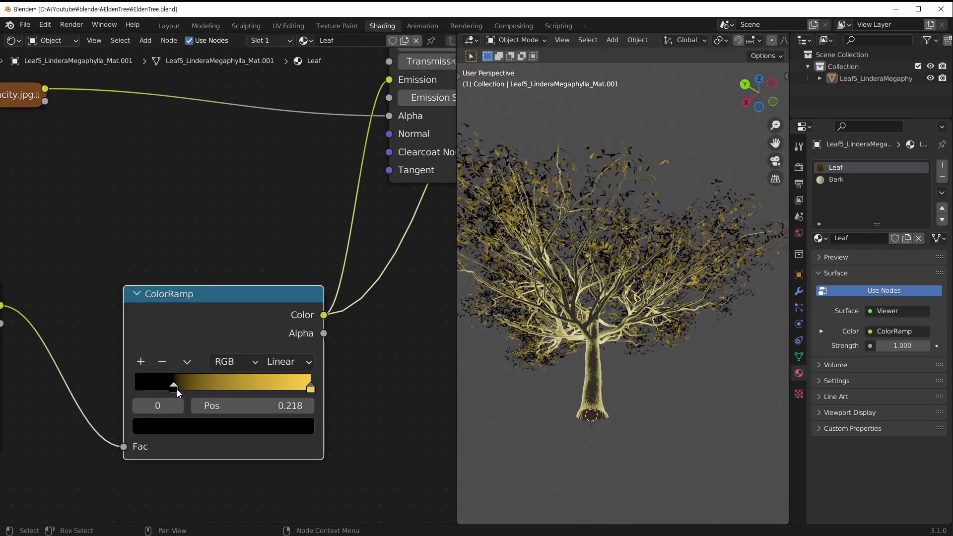
click(203, 431)
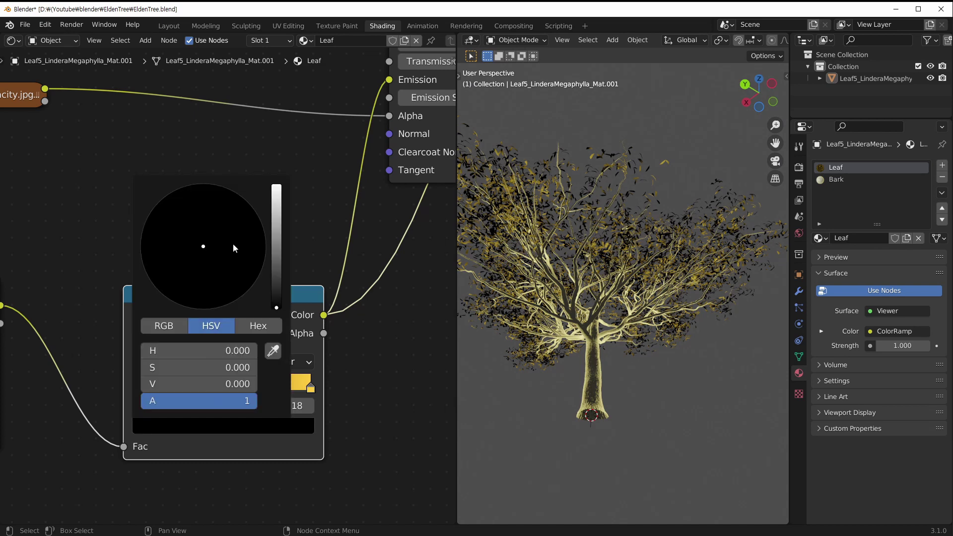
drag(273, 219, 276, 185)
drag(180, 281, 179, 302)
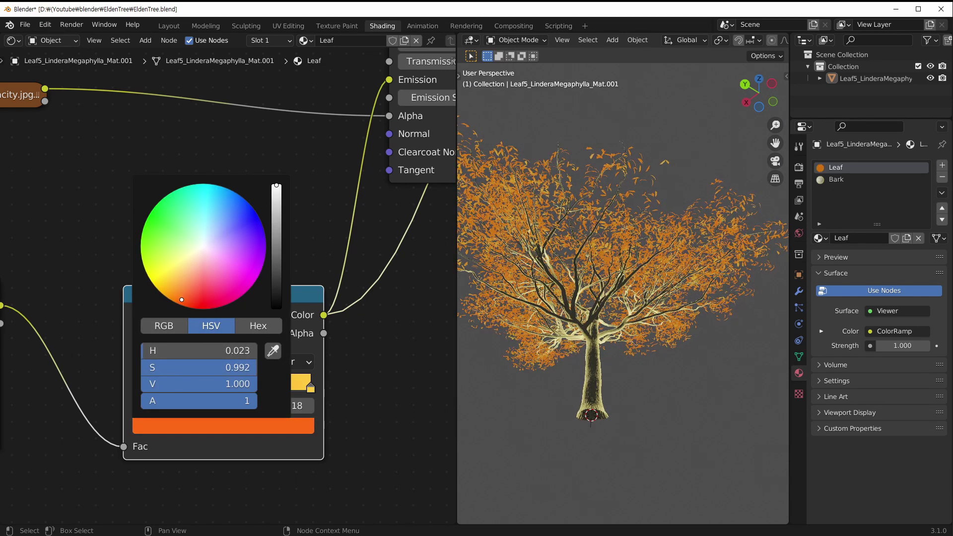
scroll(604, 294, up, 5)
scroll(604, 294, up, 2)
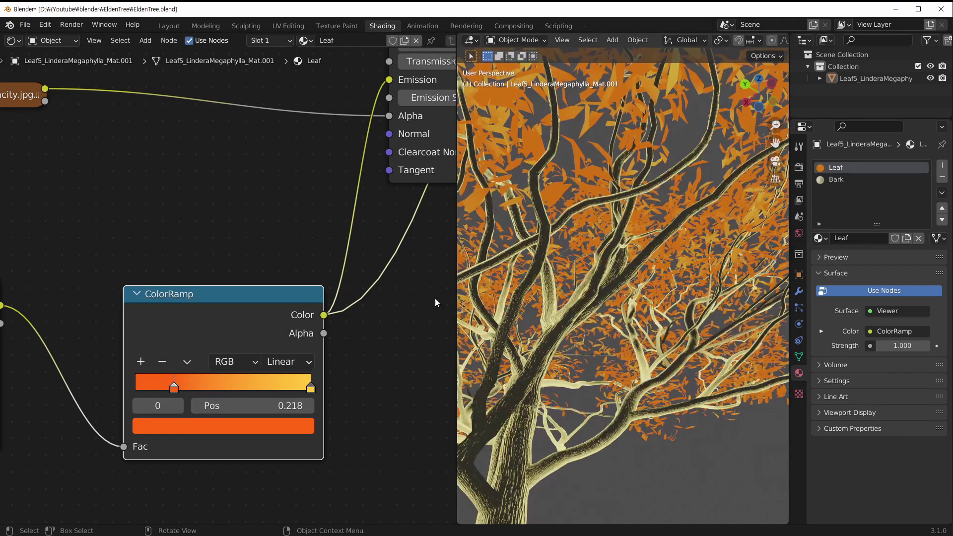
Step: Add a stop to the orange-gold ColorRamp, colour it black, and place it at position 0
click(141, 362)
click(267, 425)
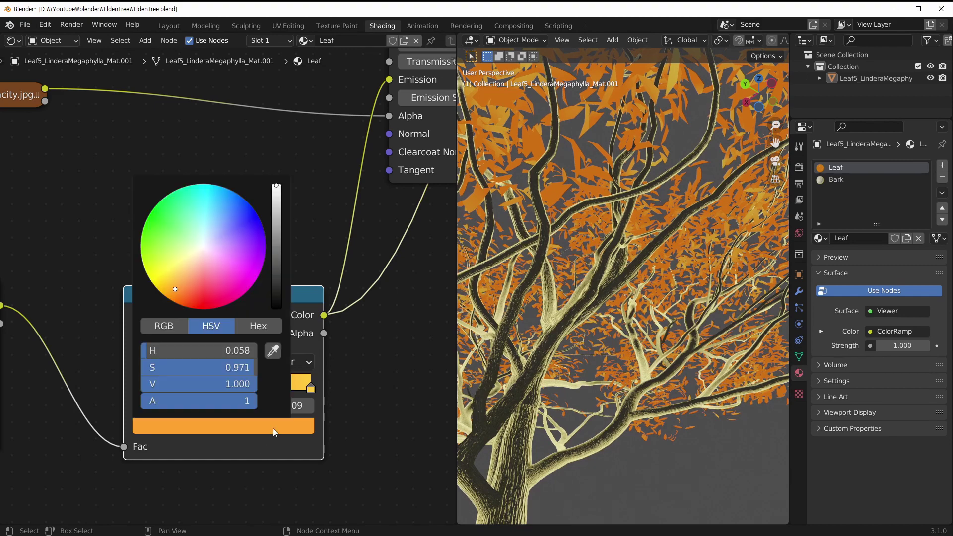
click(280, 303)
drag(242, 387, 120, 391)
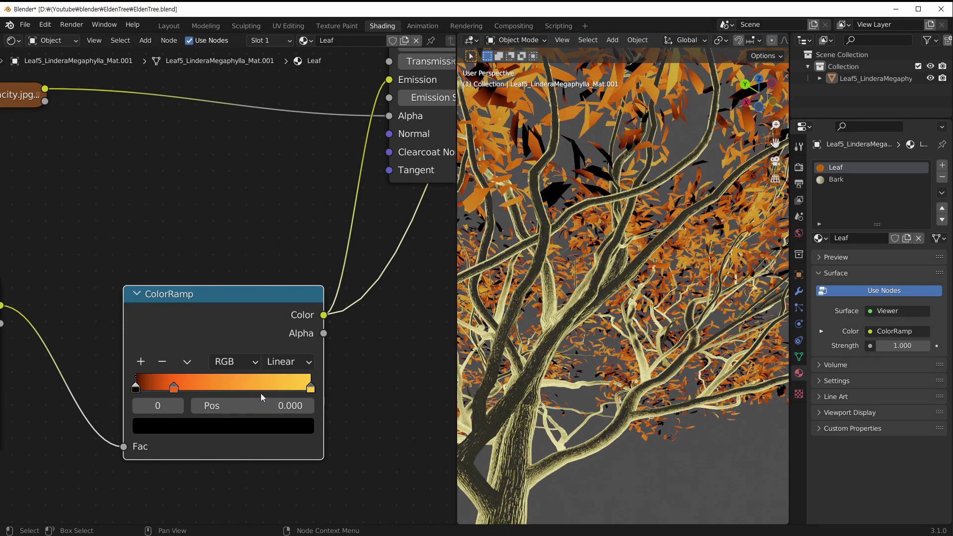
Step: Add another black stop at position 0.807 on the ColorRamp and move the orange stop to 0.164
click(142, 362)
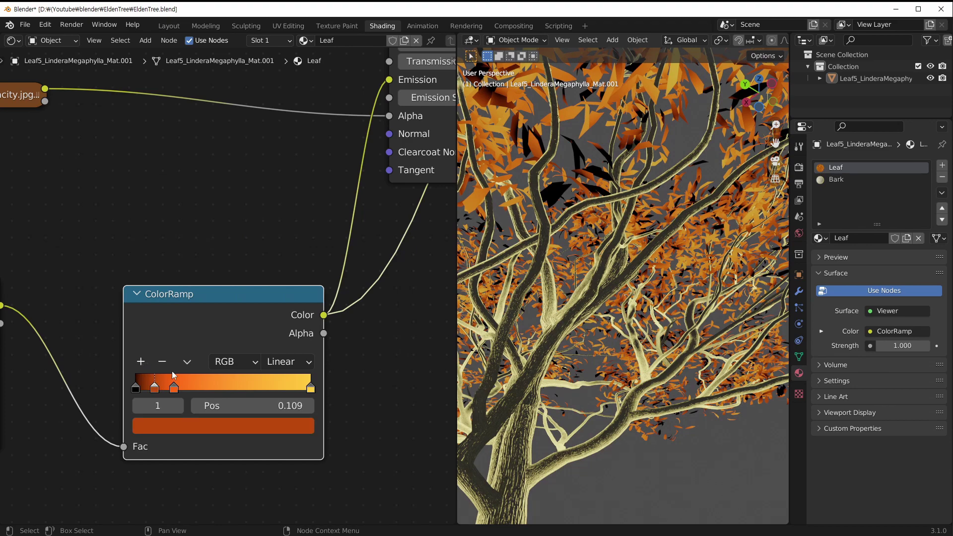
click(226, 425)
drag(276, 291, 276, 308)
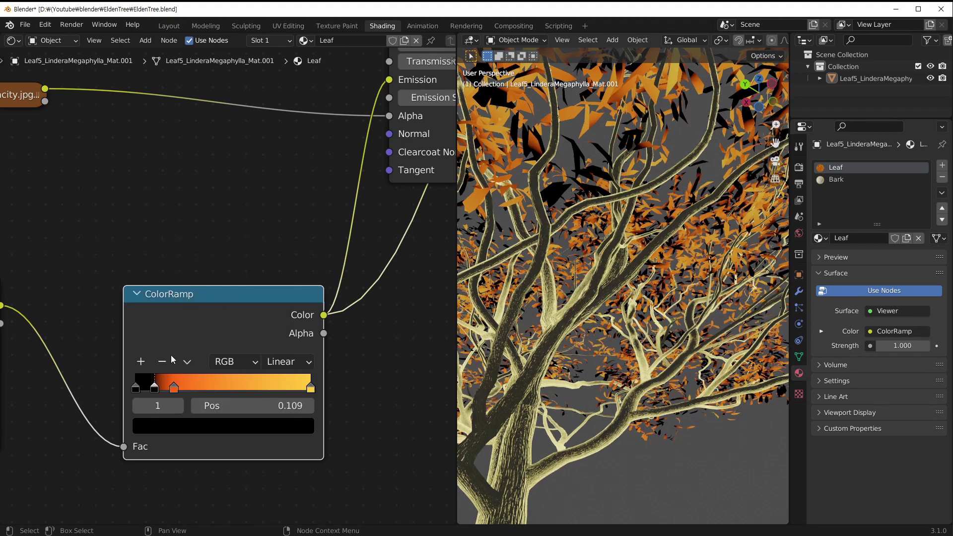
drag(159, 392, 283, 390)
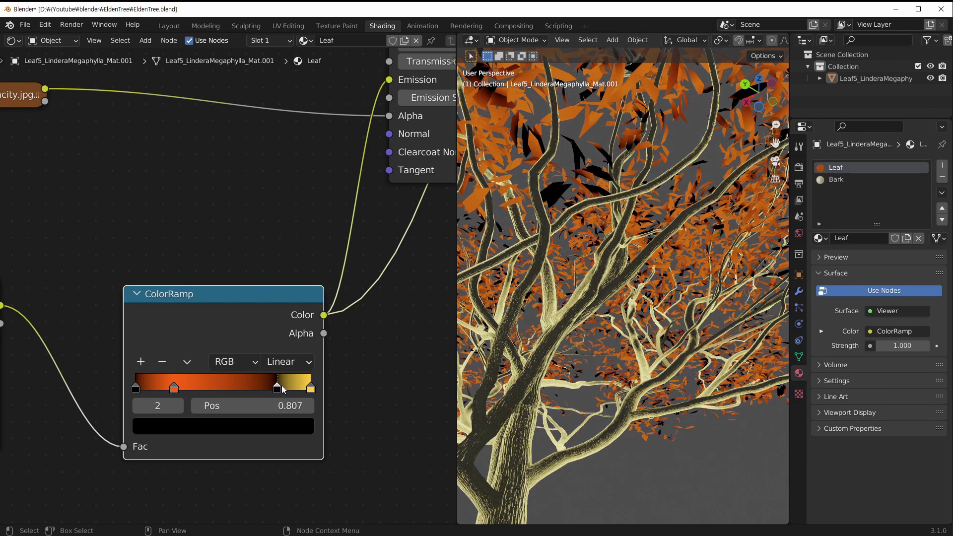
mouse_move(175, 391)
mouse_down()
mouse_move(155, 392)
mouse_move(165, 392)
mouse_up()
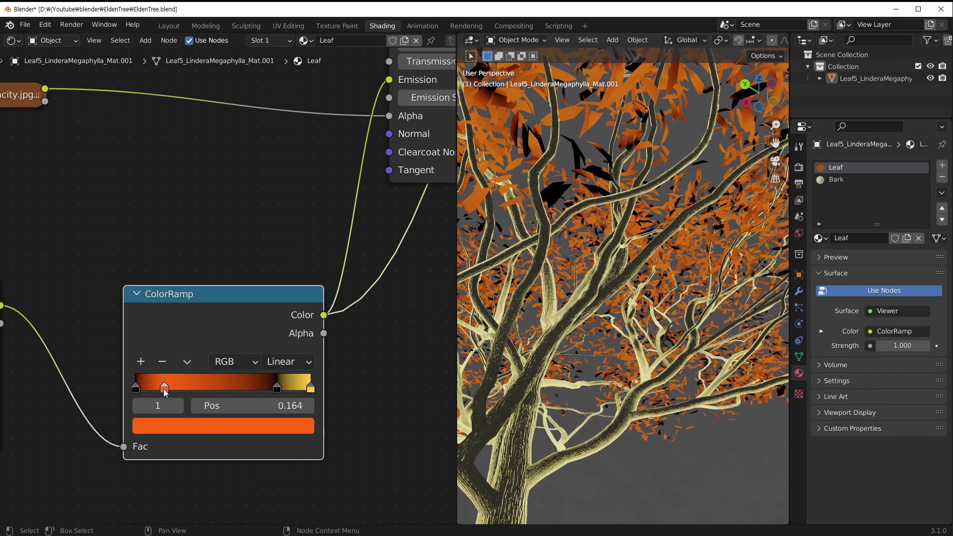
Step: Add a stop to the leaf ColorRamp between the orange and far black stops, colour it black, and place it at position 0.300
click(140, 389)
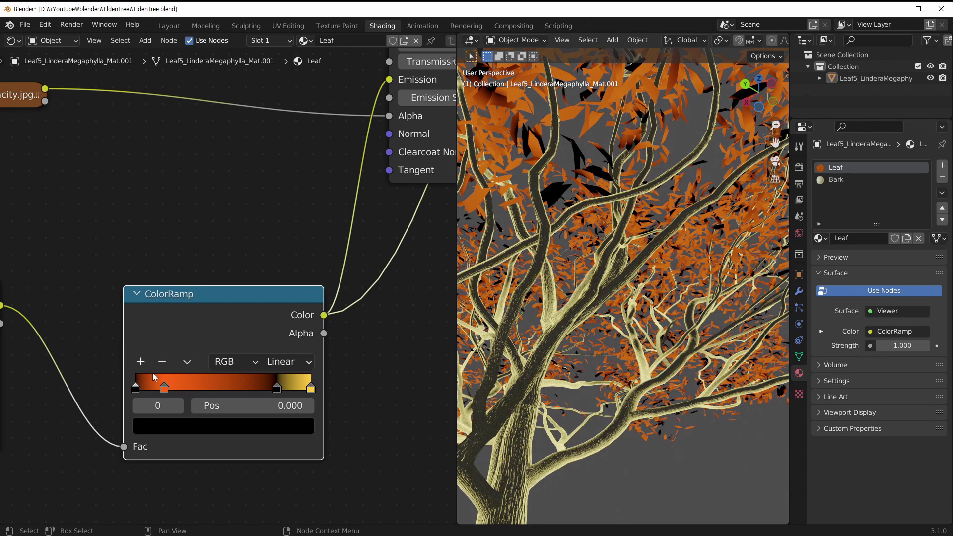
click(155, 387)
click(204, 426)
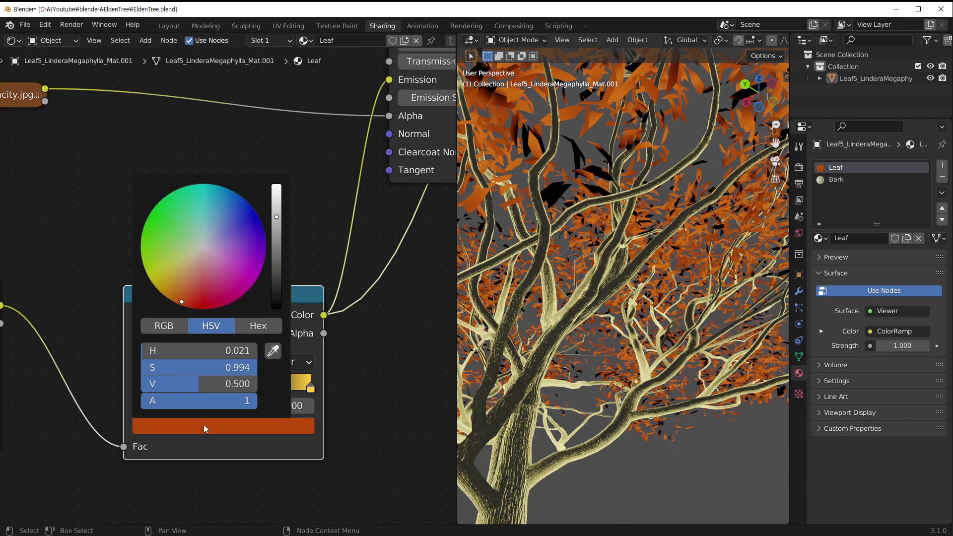
drag(275, 277, 276, 313)
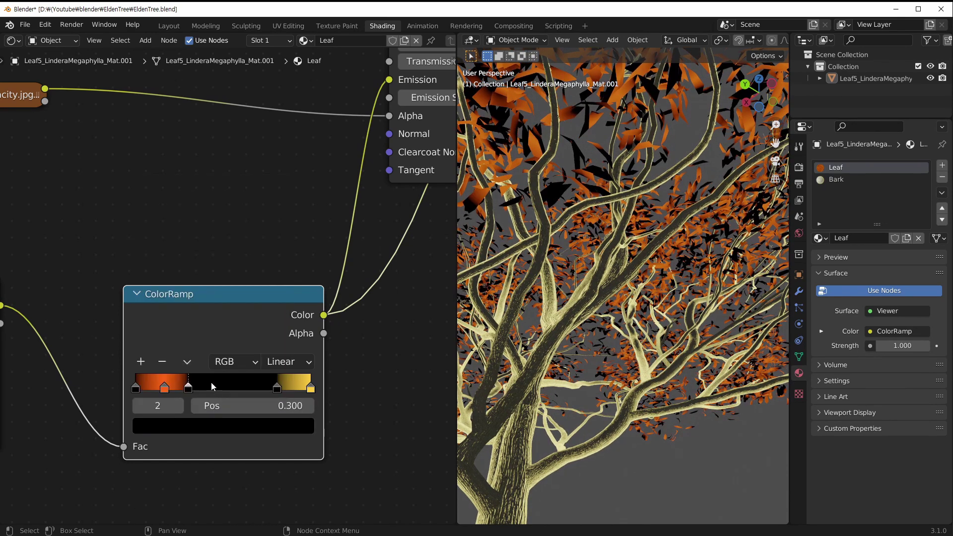
Step: Add a stop at position 0.442 on the ColorRamp and colour it golden yellow with H 0.089 and S 0.990
click(142, 362)
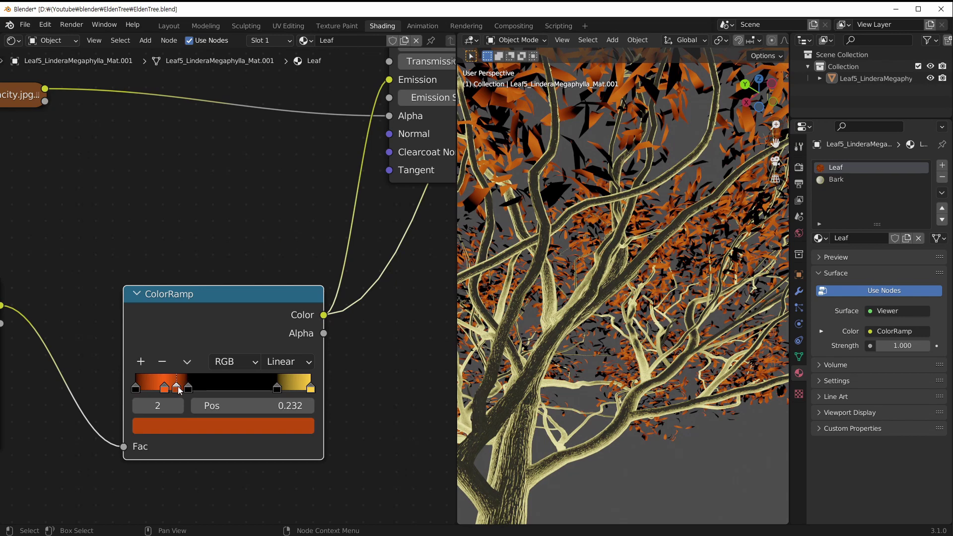
drag(179, 390, 217, 394)
click(236, 426)
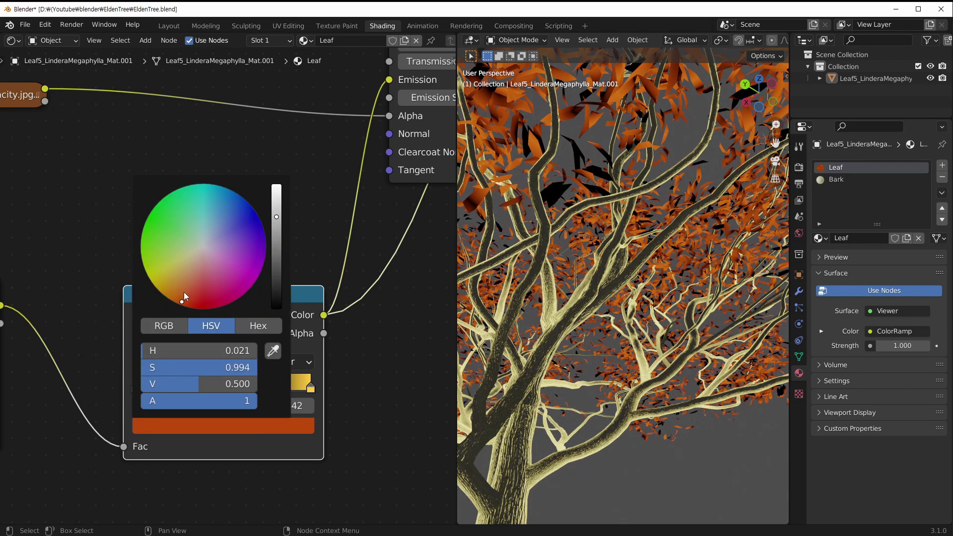
drag(183, 297, 163, 288)
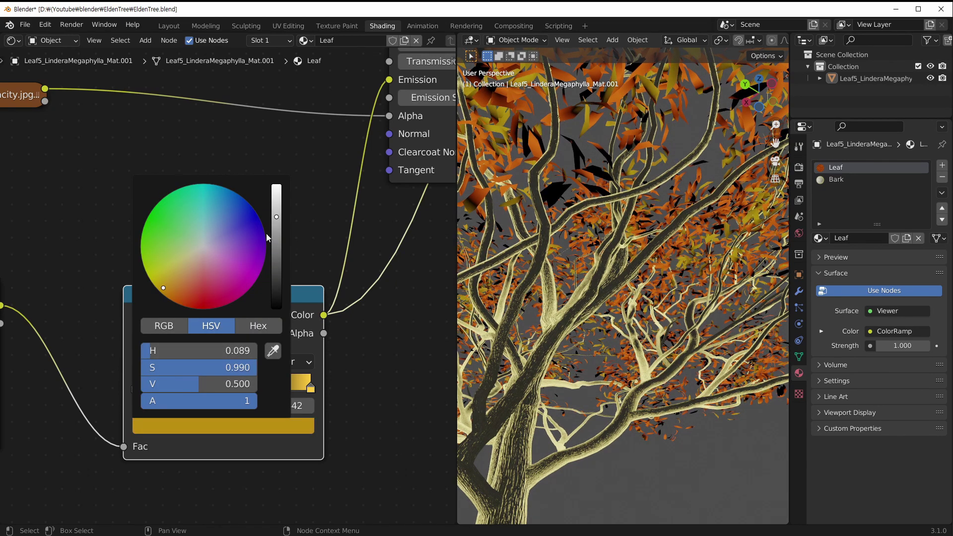
Step: Recolour the ColorRamp's end stop at position 1 to a pale yellow
scroll(616, 279, down, 8)
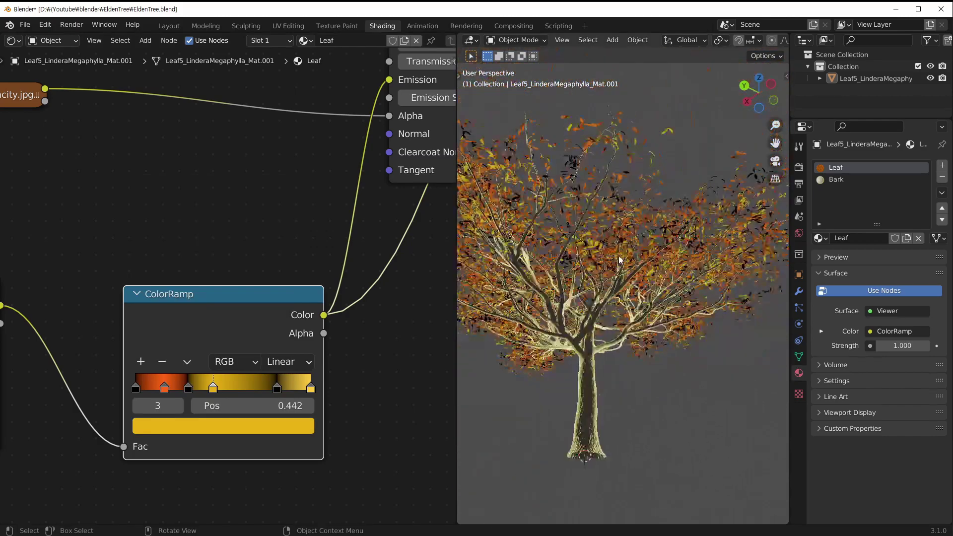
middle_drag(637, 269, 570, 272)
middle_drag(650, 198, 634, 253)
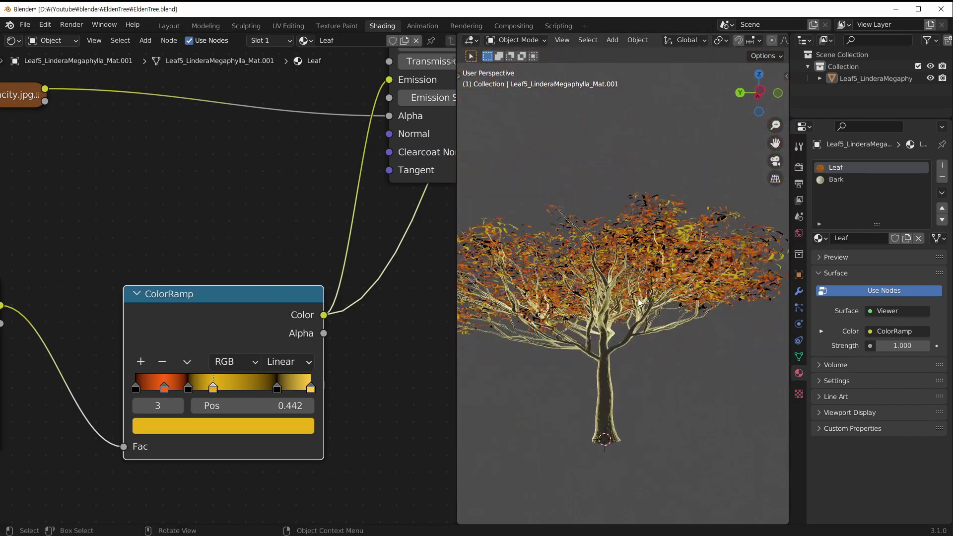
scroll(634, 253, up, 3)
middle_drag(633, 307, 652, 316)
scroll(679, 227, down, 5)
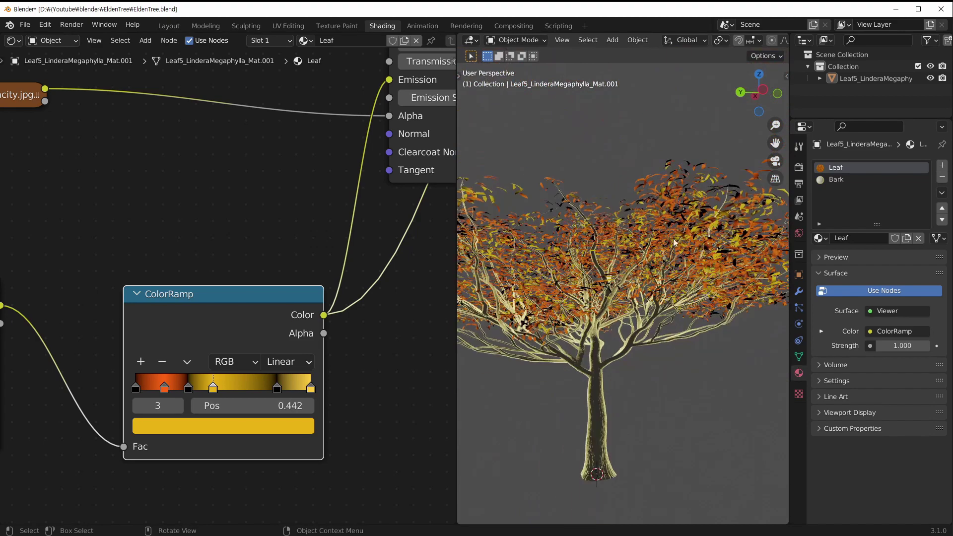
middle_drag(679, 227, 689, 248)
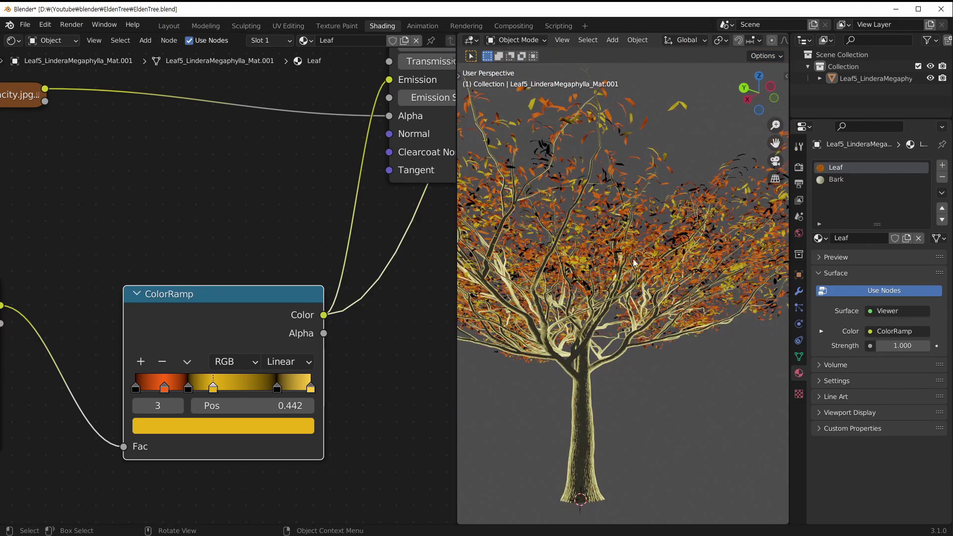
click(310, 388)
click(290, 425)
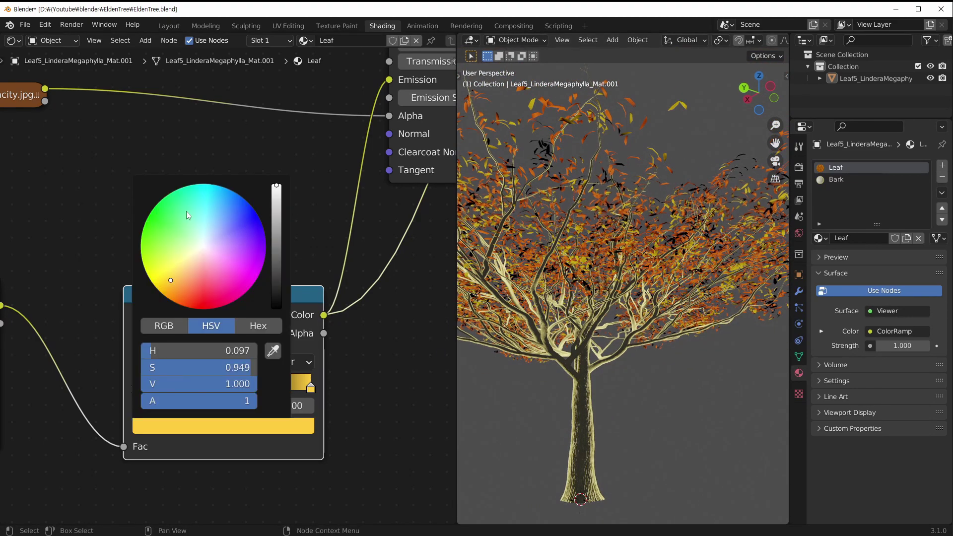
drag(171, 272, 185, 271)
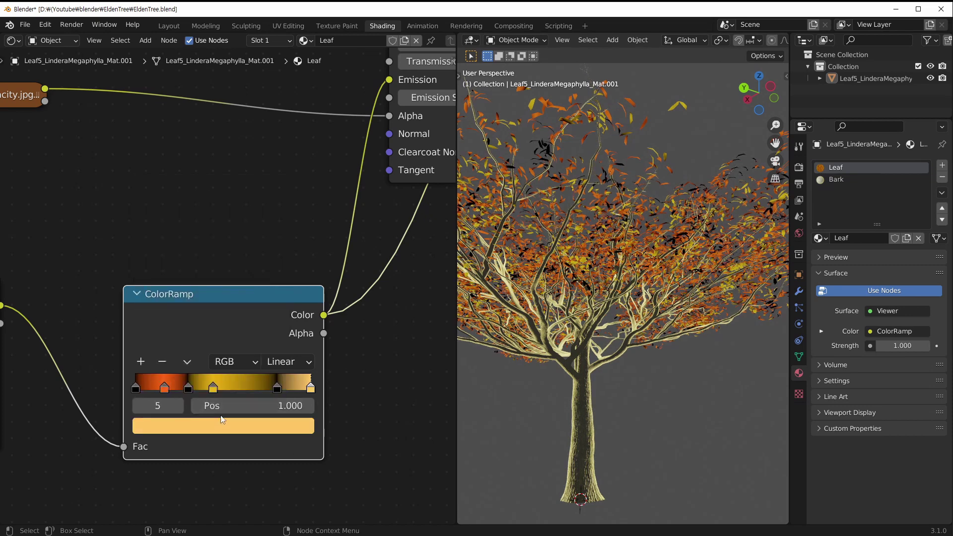
click(243, 427)
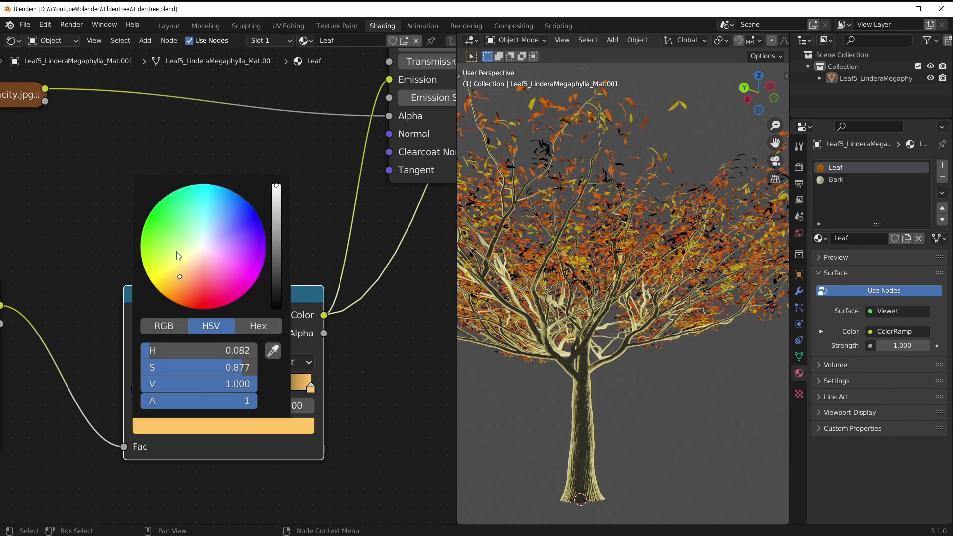
mouse_move(176, 251)
mouse_down()
mouse_move(186, 275)
mouse_move(179, 267)
mouse_up()
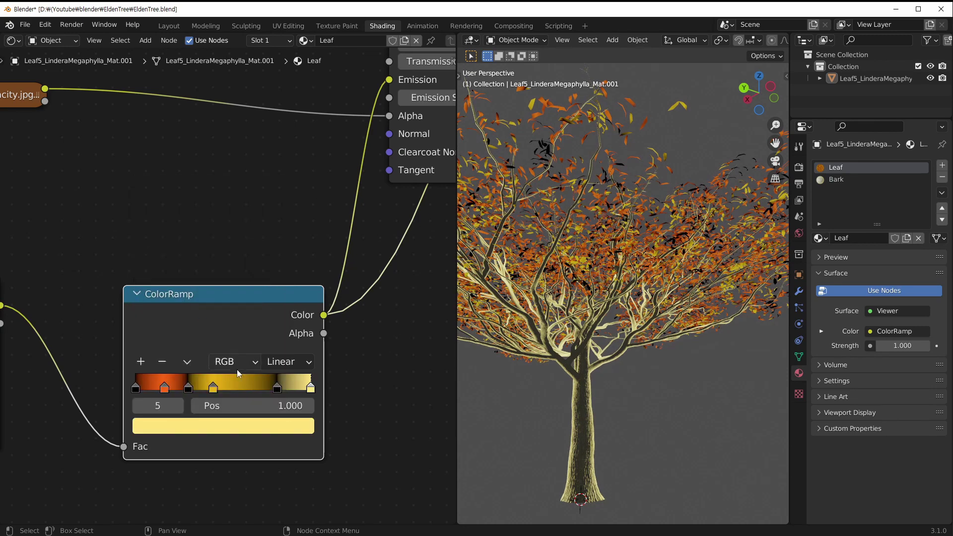
Step: Shift the golden middle stop of the ColorRamp to position 0.438 and recolour it a lighter yellow
click(215, 388)
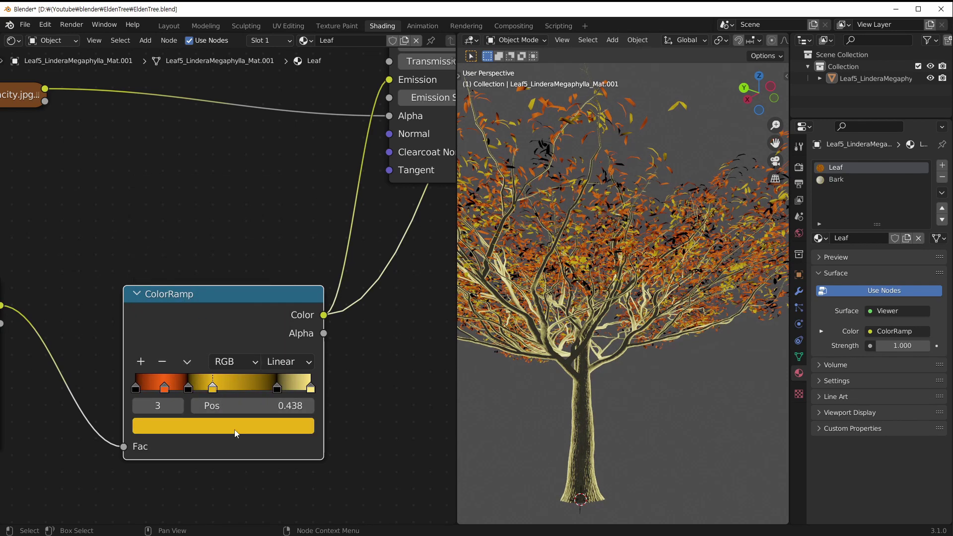
click(236, 430)
drag(167, 284, 167, 276)
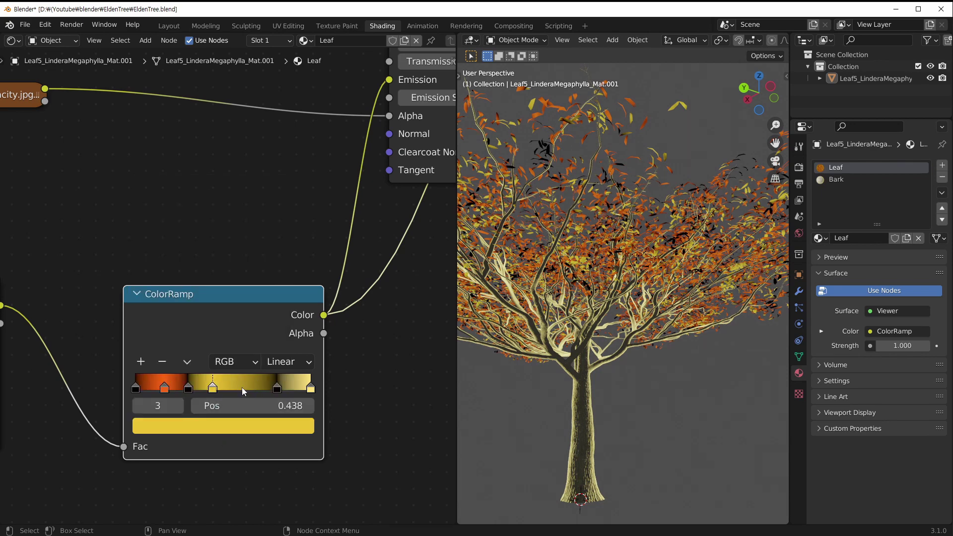
Step: Add a stop at position 0.617 on the ColorRamp and colour it a bright orange-red at full brightness
click(142, 364)
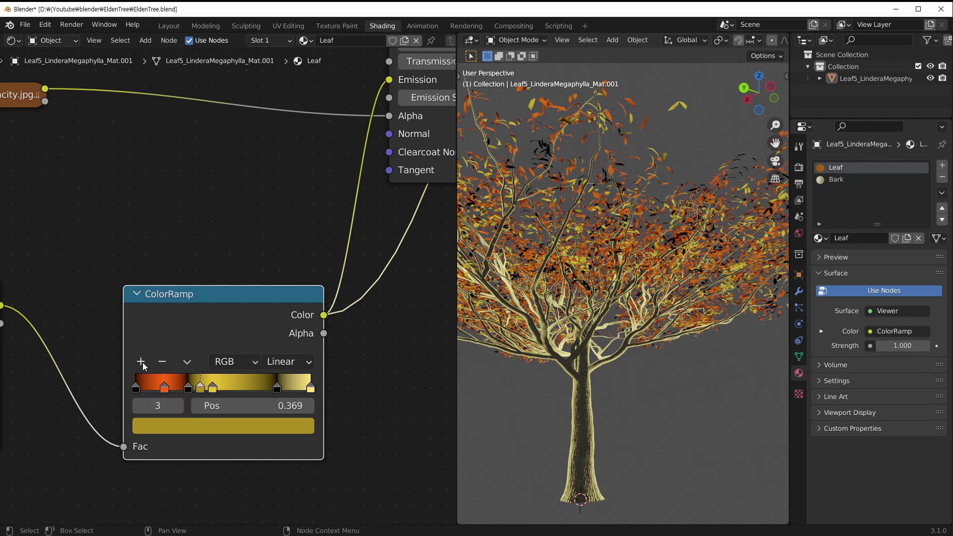
drag(202, 388, 243, 388)
click(254, 429)
click(183, 300)
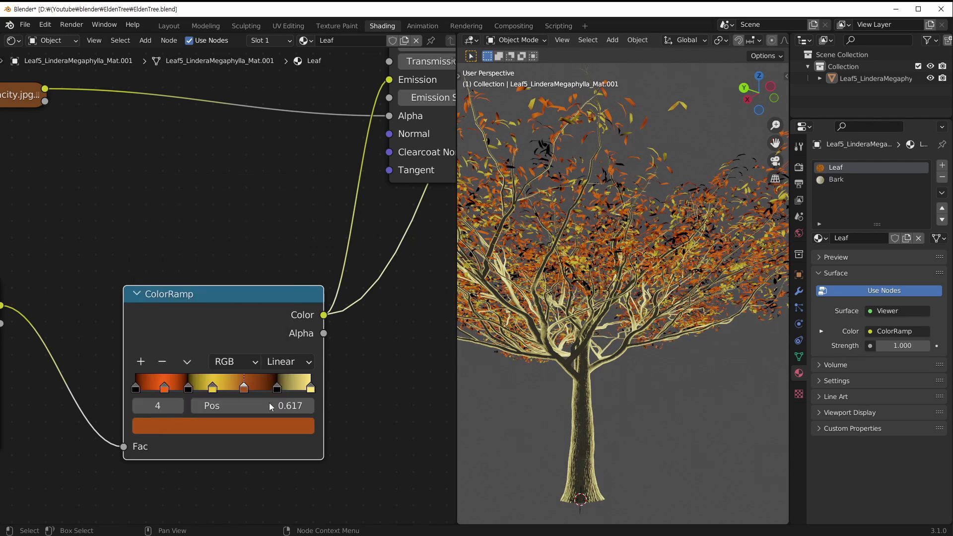
click(249, 425)
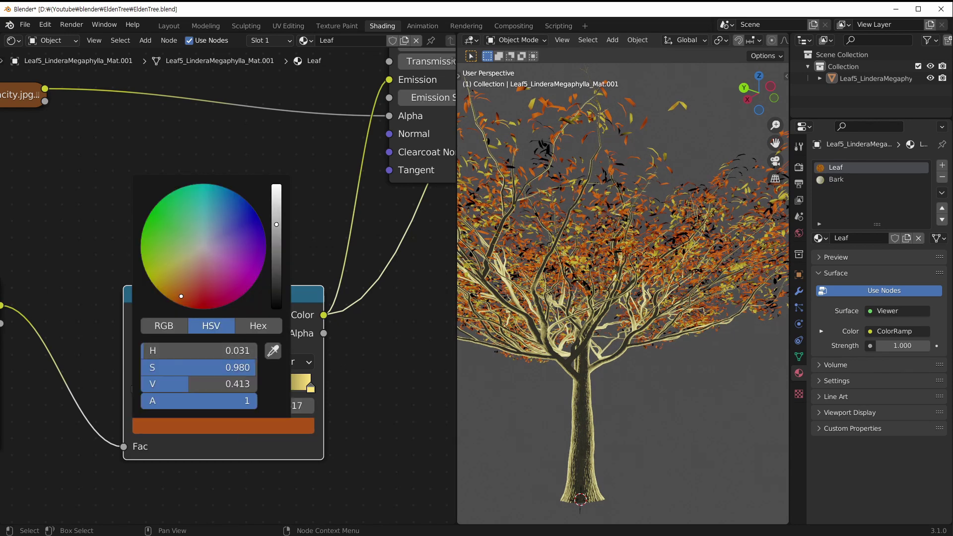
drag(276, 224, 277, 184)
mouse_move(188, 295)
mouse_down()
mouse_move(193, 269)
mouse_move(181, 298)
mouse_move(197, 307)
mouse_up()
Step: Try the Ease, Cardinal and Linear interpolation modes on the ColorRamp
middle_drag(654, 377, 546, 358)
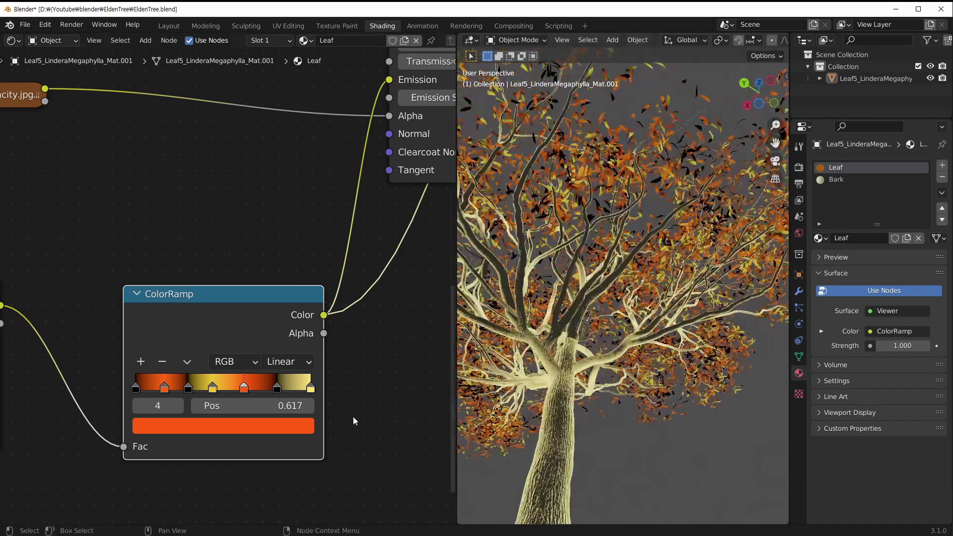
click(277, 389)
click(277, 361)
click(278, 385)
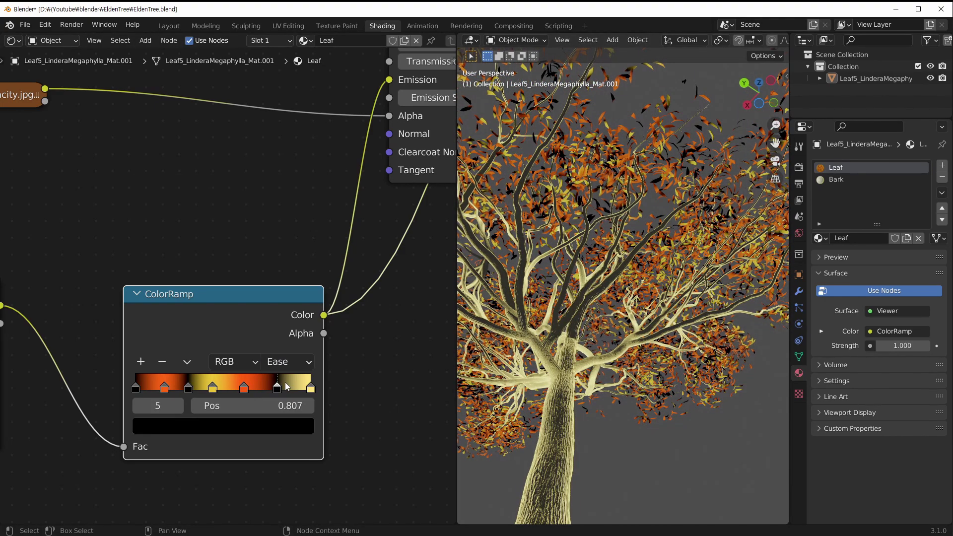
click(296, 361)
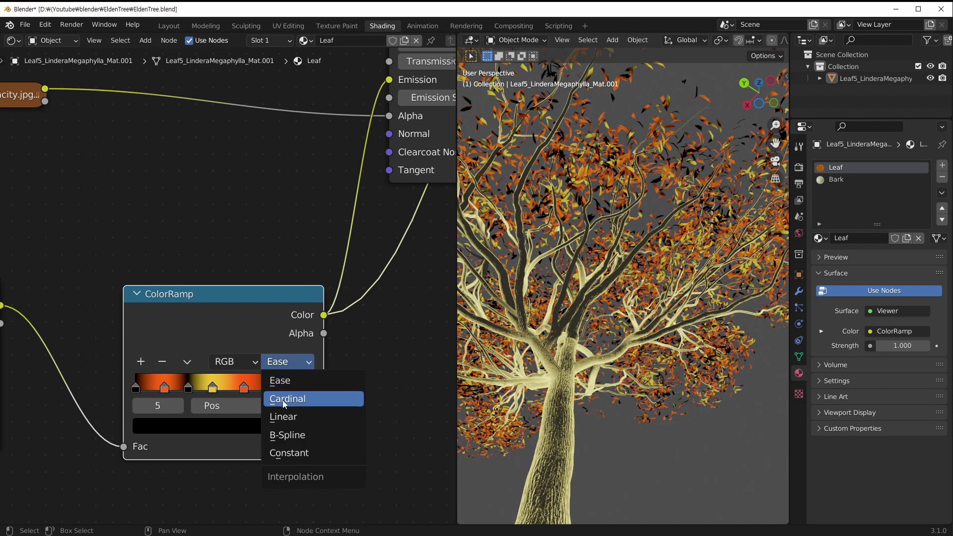
click(283, 401)
click(300, 361)
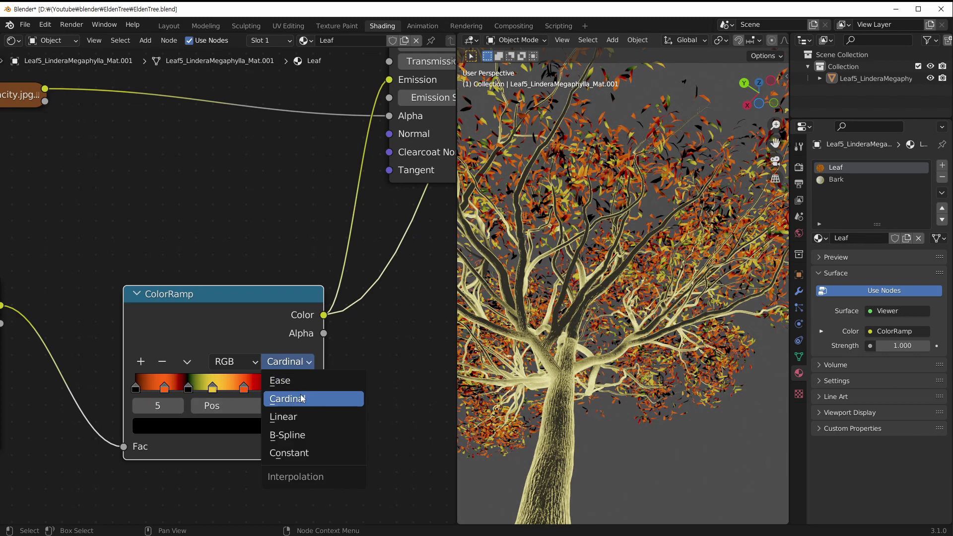
click(305, 382)
click(300, 361)
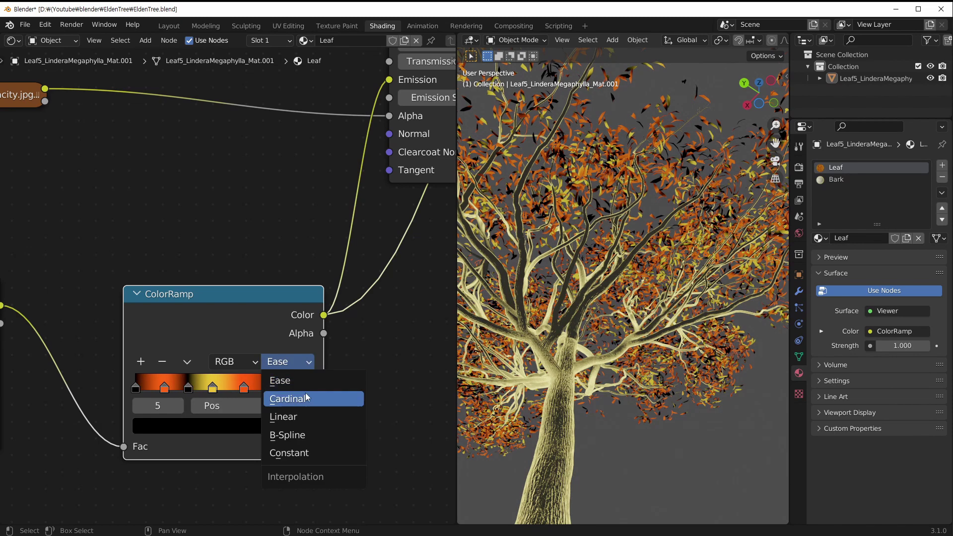
click(302, 416)
Step: Set the ColorRamp's interpolation to Cardinal and move the node away from the Principled BSDF
click(292, 362)
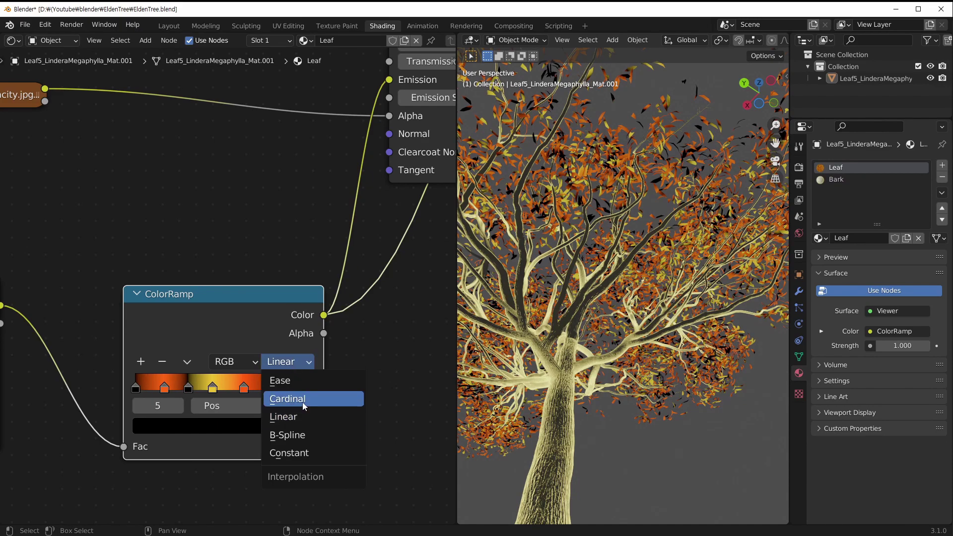
click(303, 401)
middle_drag(640, 322, 590, 382)
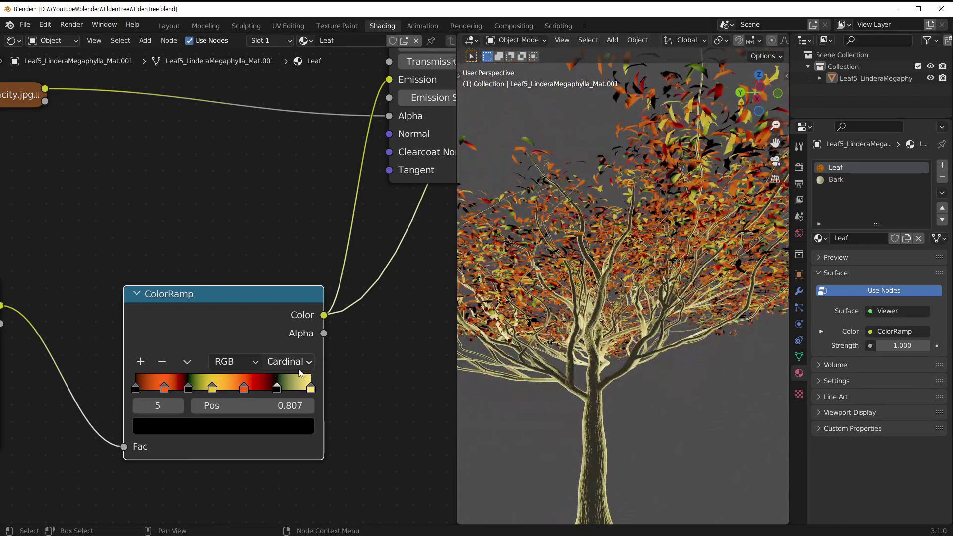
drag(262, 296, 202, 221)
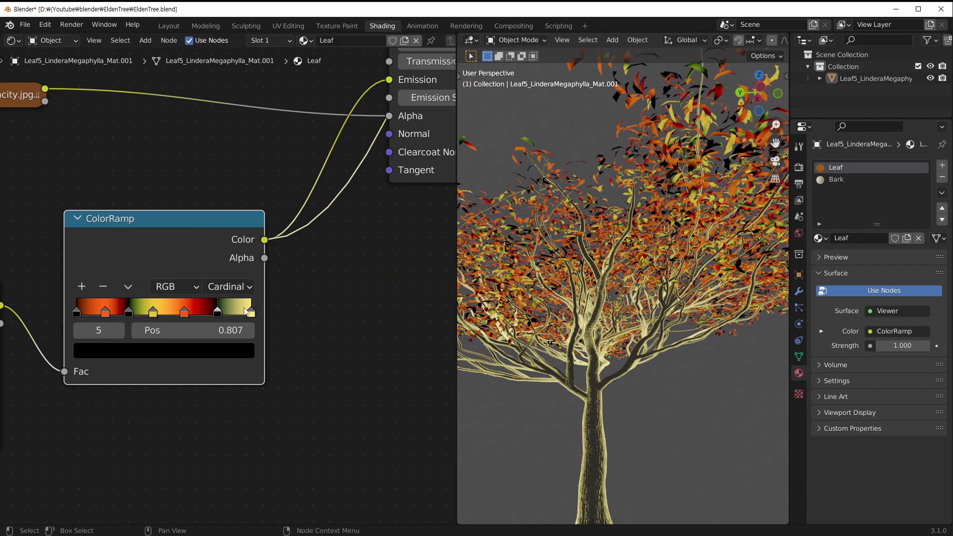
Step: Reconnect the leaf's Principled BSDF to the Material Output in place of the ColorRamp preview and save the file
middle_drag(730, 259, 683, 259)
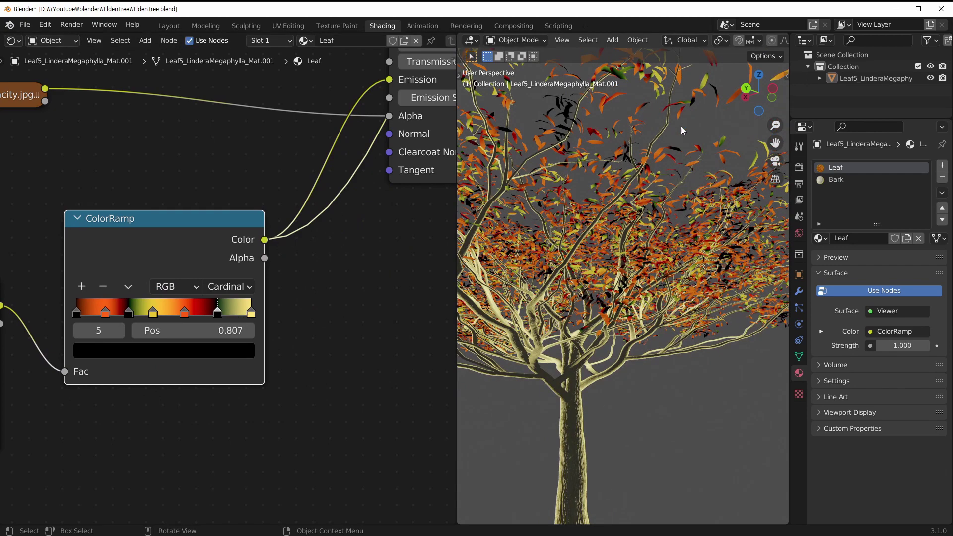
scroll(655, 230, down, 1)
scroll(650, 228, down, 2)
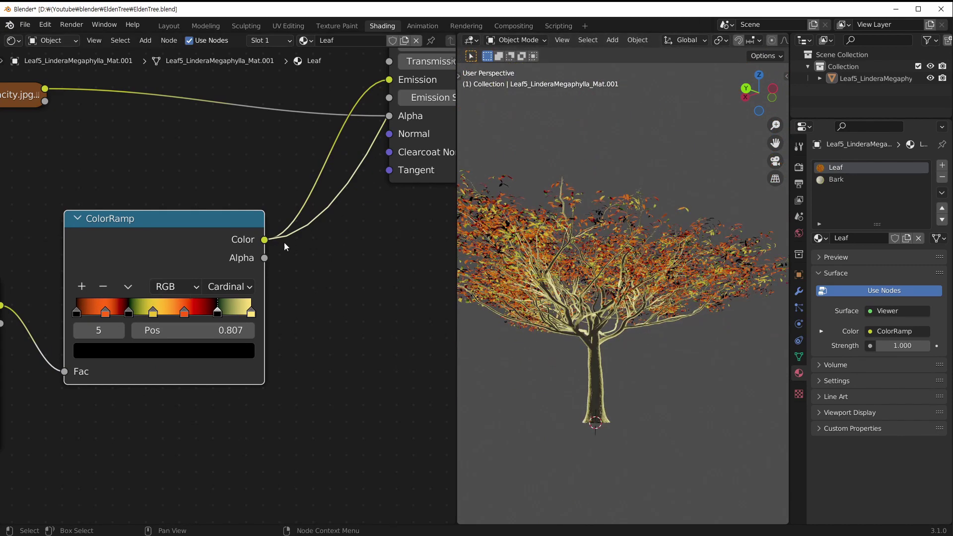
scroll(285, 246, down, 4)
shift+scroll(304, 175, up, 2)
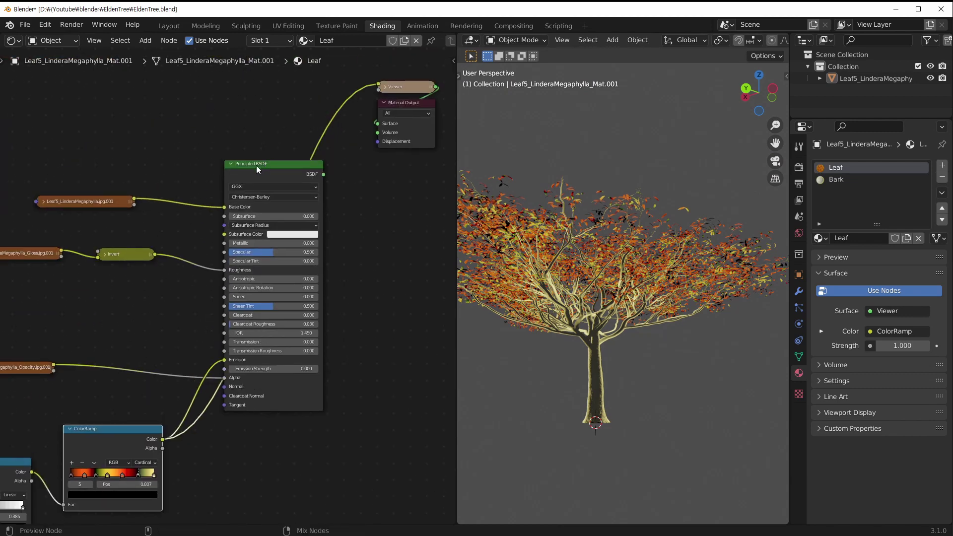
ctrl+shift+click(266, 160)
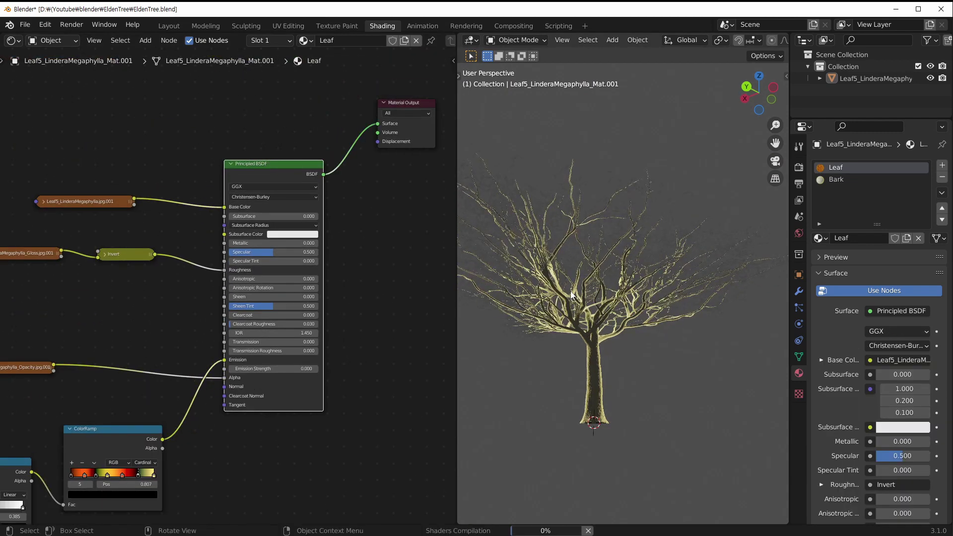
key(ctrl+s)
Step: Raise the Emission Strength of the leaf's Principled BSDF to 4.900
scroll(622, 268, up, 4)
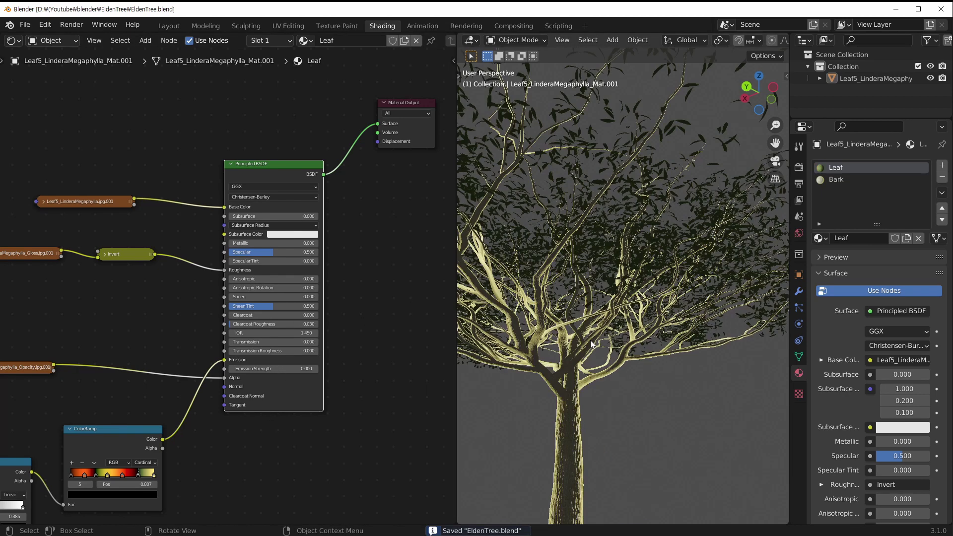
middle_drag(282, 357, 337, 268)
scroll(334, 263, up, 4)
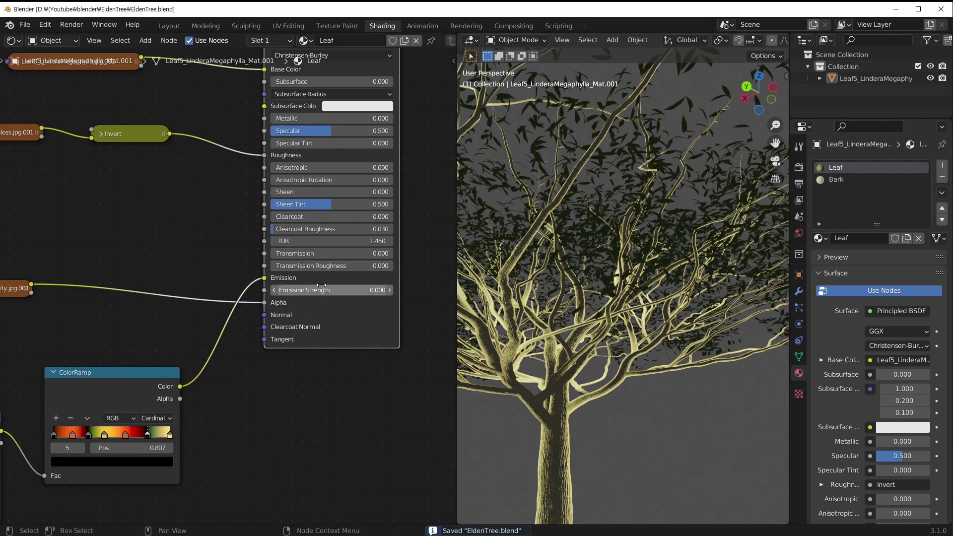
mouse_move(331, 289)
mouse_down()
mouse_move(395, 289)
mouse_move(312, 290)
mouse_move(319, 289)
mouse_up()
scroll(577, 127, up, 3)
middle_drag(129, 362, 297, 281)
scroll(274, 293, down, 3)
shift+middle_drag(354, 246, 222, 239)
drag(330, 216, 353, 217)
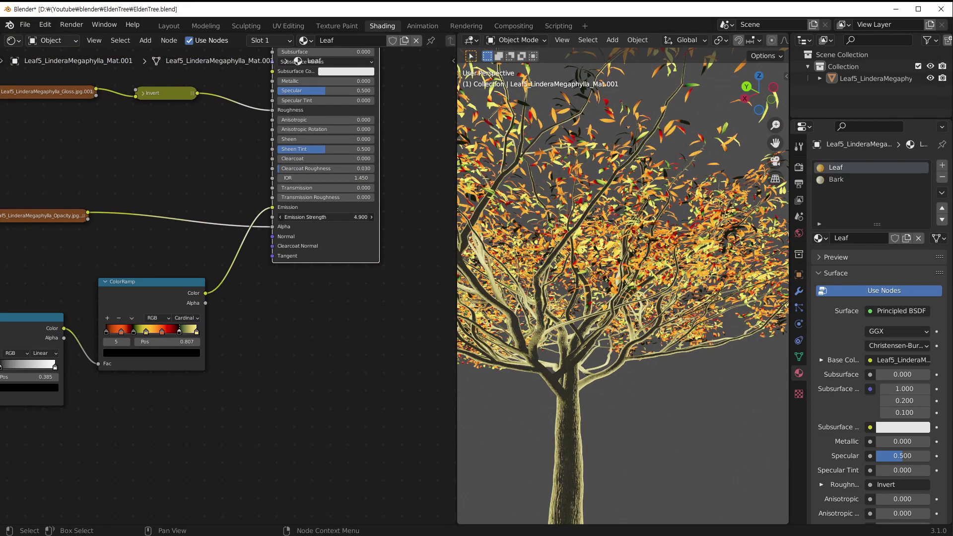
Step: Save the file and show the 3D viewport in full screen to view the glowing tree
middle_drag(623, 313, 632, 296)
key(ctrl+s)
key(ctrl+alt+space)
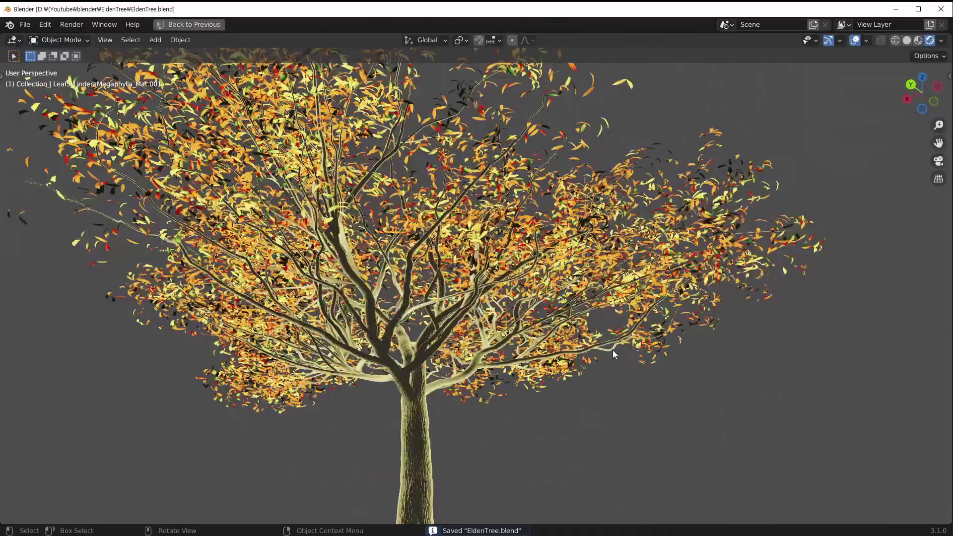
Step: Leave the full-screen view of the tree and enable Bloom in the Eevee render settings
mouse_move(613, 350)
middle_down()
mouse_move(549, 410)
mouse_move(553, 479)
mouse_move(595, 374)
mouse_move(620, 248)
mouse_move(611, 278)
middle_up()
key(ctrl+alt+space)
scroll(565, 275, up, 3)
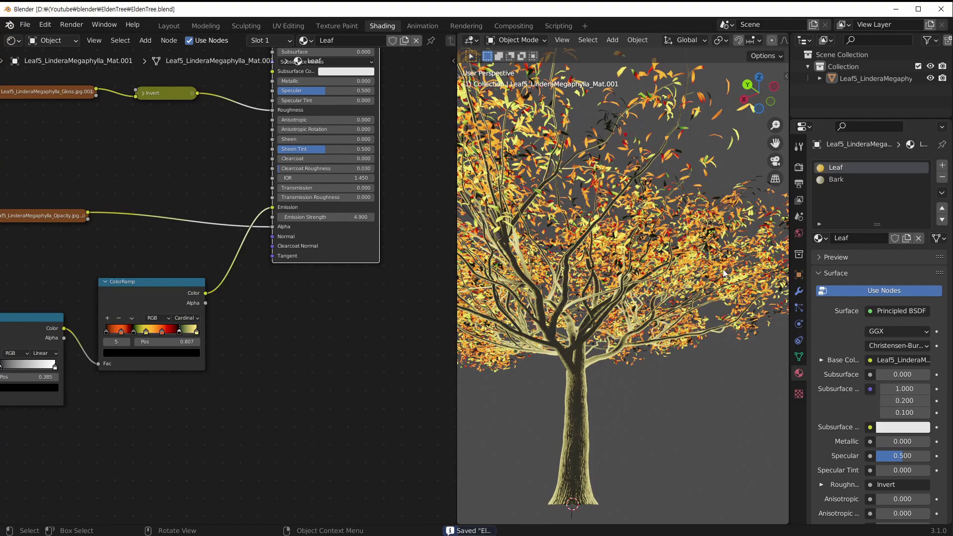
scroll(660, 190, up, 2)
mouse_move(659, 189)
middle_down()
mouse_move(635, 205)
mouse_move(649, 205)
middle_up()
scroll(635, 205, down, 5)
scroll(650, 204, up, 5)
click(802, 166)
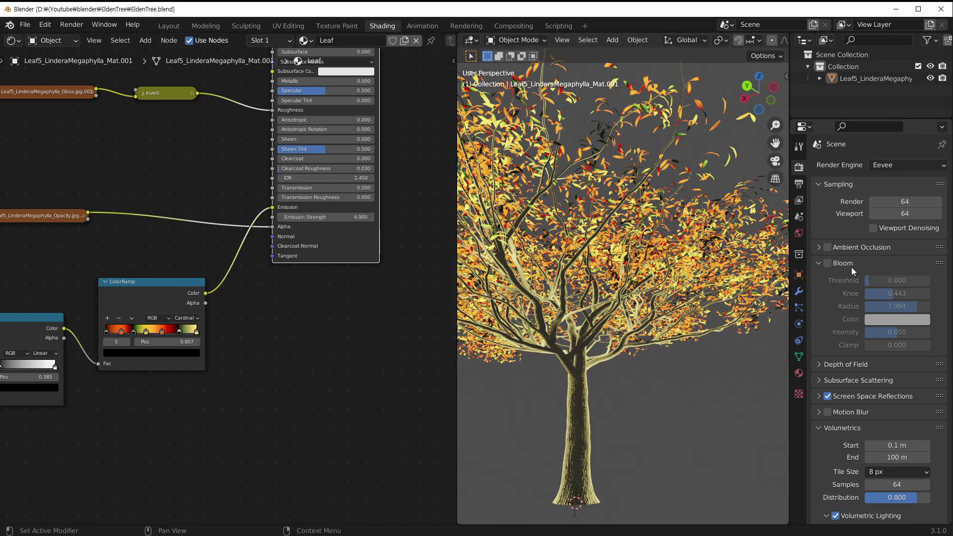
click(826, 263)
Step: Tune the Bloom settings to Threshold 0.744, Knee 0.413, Radius 7.173 and Intensity 0.061
key(ctrl+space)
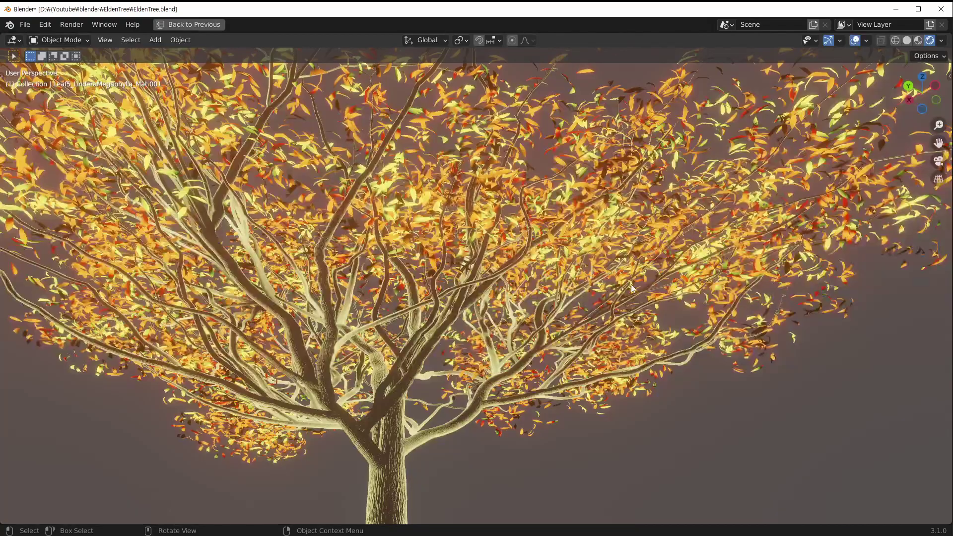
scroll(631, 284, down, 4)
scroll(597, 282, up, 3)
mouse_move(597, 281)
middle_down()
mouse_move(564, 352)
mouse_move(616, 284)
mouse_move(682, 284)
middle_up()
scroll(683, 284, down, 2)
key(ctrl+space)
scroll(682, 284, up, 2)
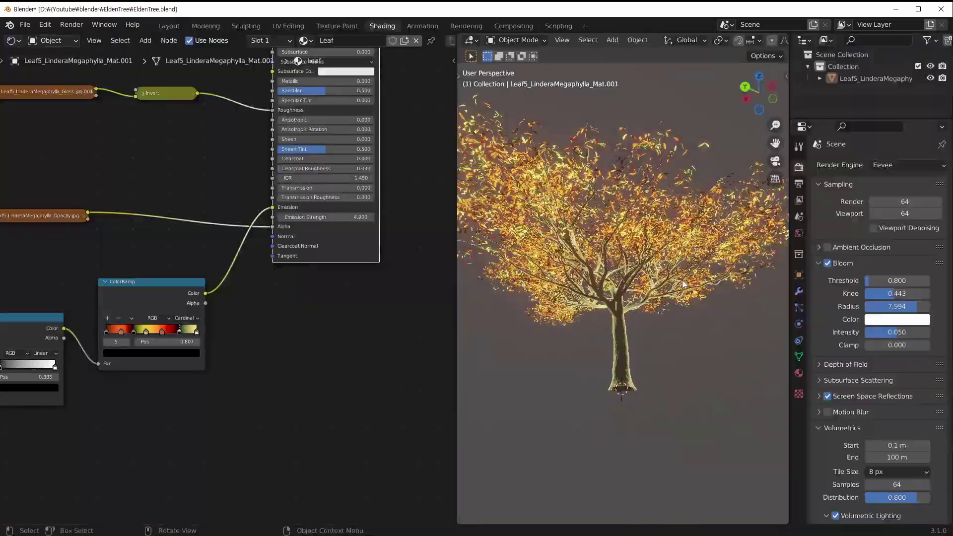
scroll(683, 284, up, 2)
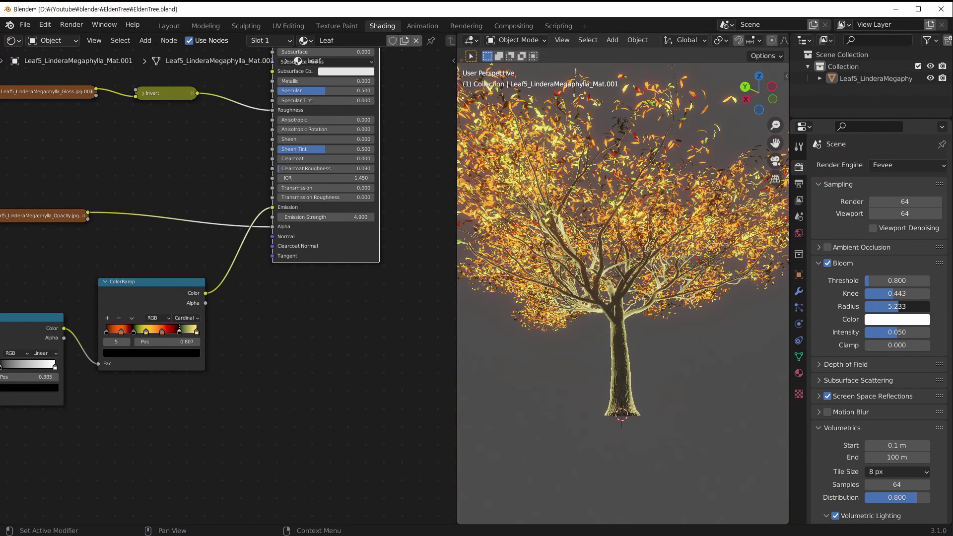
drag(922, 306, 904, 332)
mouse_move(881, 280)
mouse_down()
mouse_move(893, 280)
mouse_move(880, 280)
mouse_move(888, 293)
mouse_up()
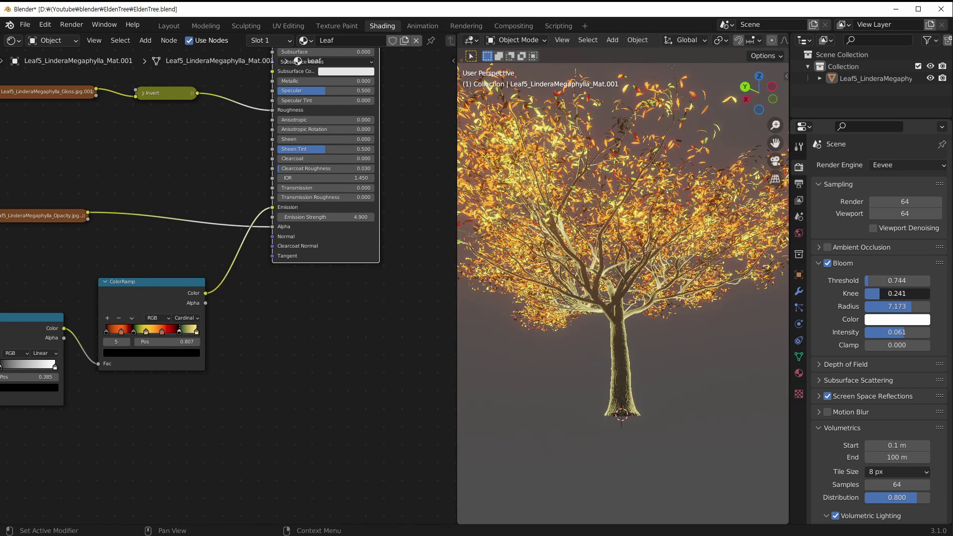
Step: Raise the Emission Strength of the leaf's Principled BSDF to 7.600 and inspect the tree from below
drag(320, 218, 297, 217)
scroll(655, 240, up, 4)
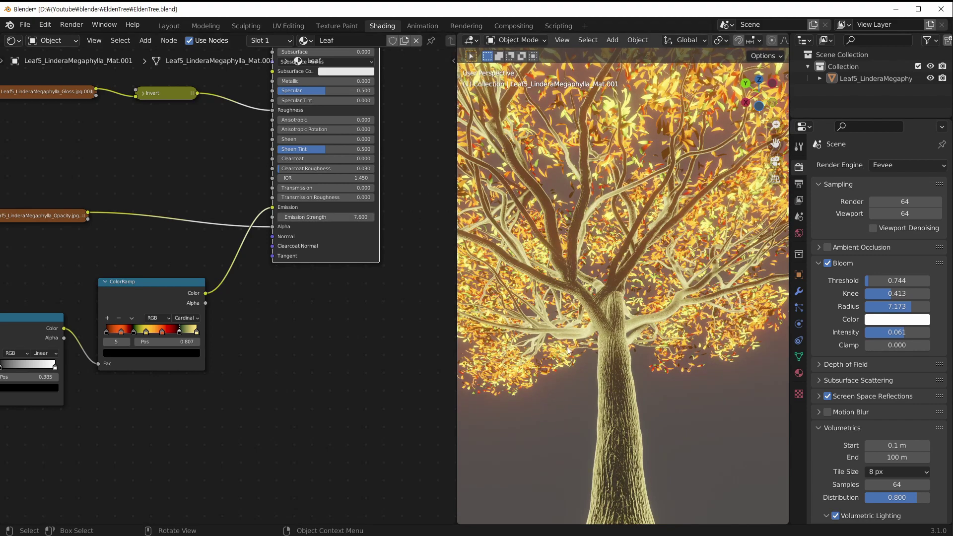
middle_drag(693, 432, 669, 237)
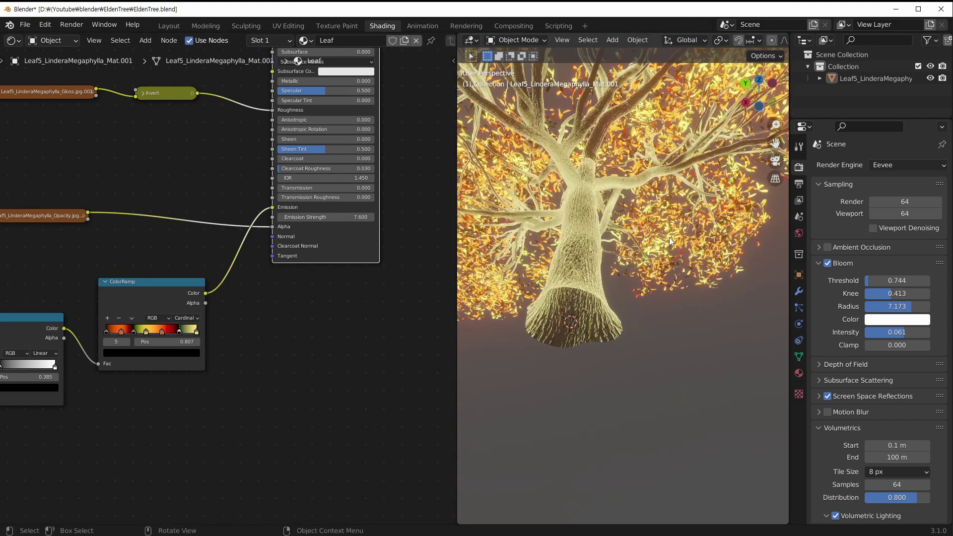
Step: Switch to the Bark material and raise the Emission Strength of its Principled BSDF to 5.700
click(798, 373)
click(838, 180)
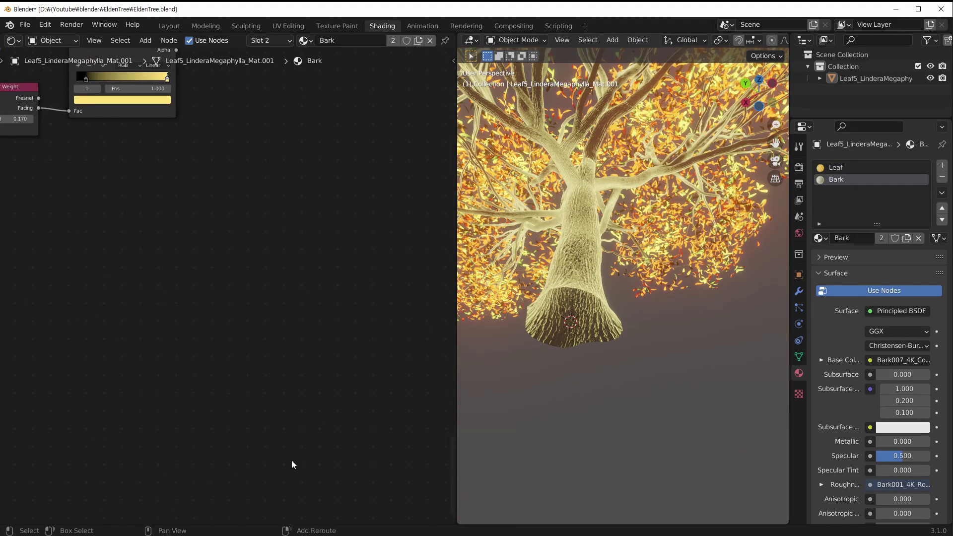
middle_drag(440, 163, 243, 296)
scroll(269, 288, up, 9)
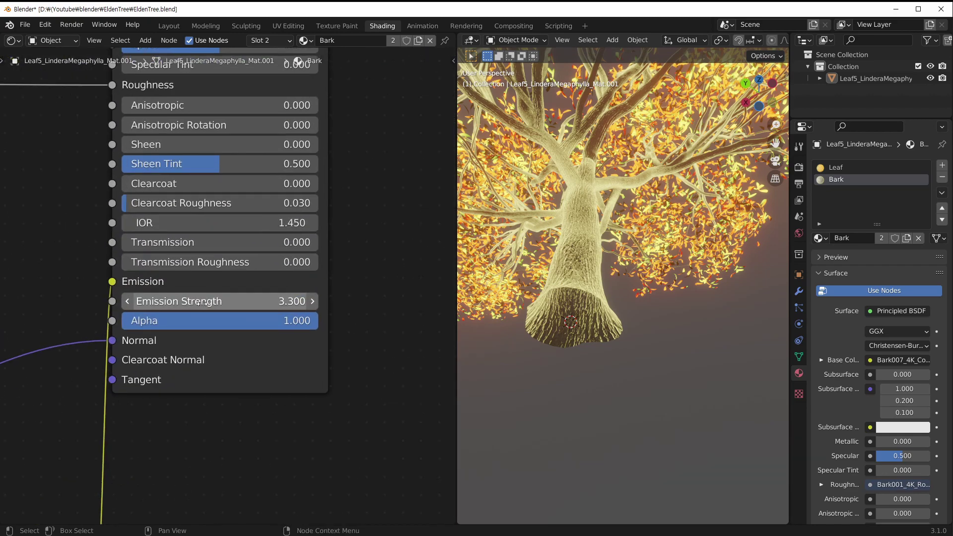
mouse_move(230, 301)
mouse_down()
mouse_move(278, 301)
mouse_move(243, 301)
mouse_up()
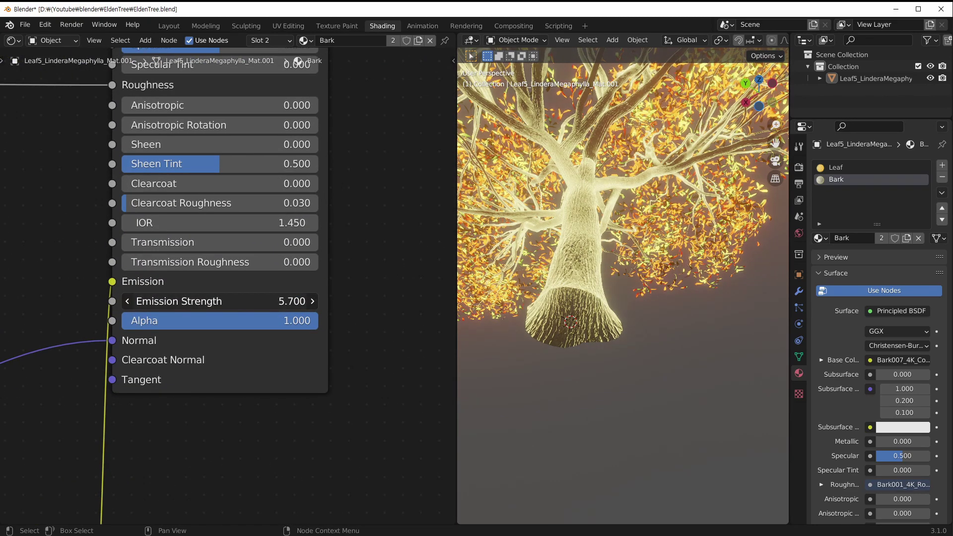
Step: Lighten the black stop of the Bark material's ColorRamp to a very dark gray
middle_drag(666, 228, 612, 328)
scroll(612, 328, up, 9)
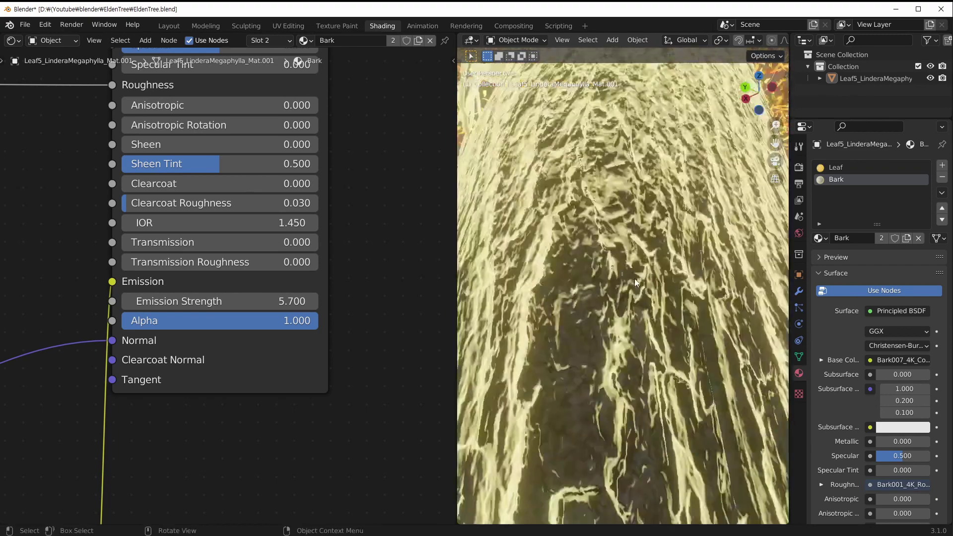
scroll(628, 292, down, 1)
middle_drag(196, 383, 359, 184)
scroll(281, 302, down, 3)
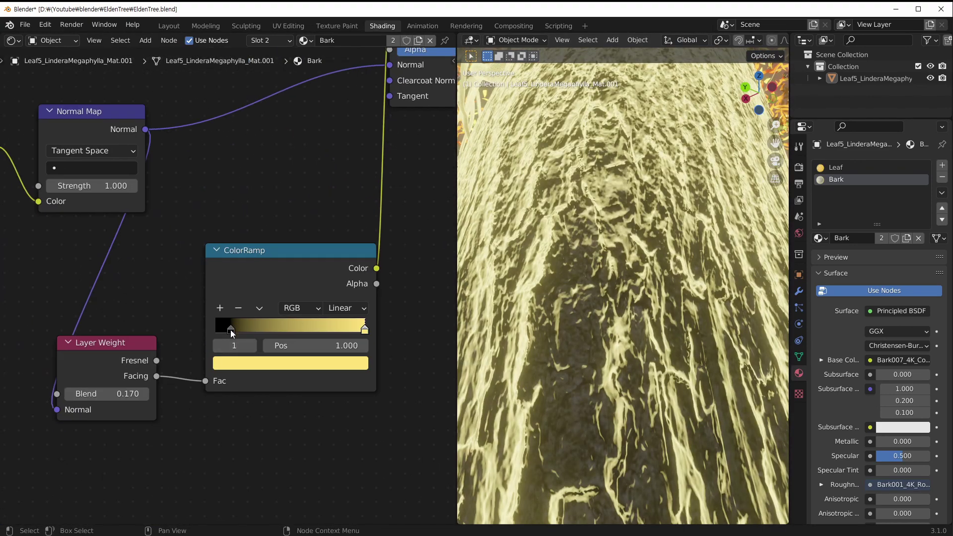
click(230, 329)
click(249, 364)
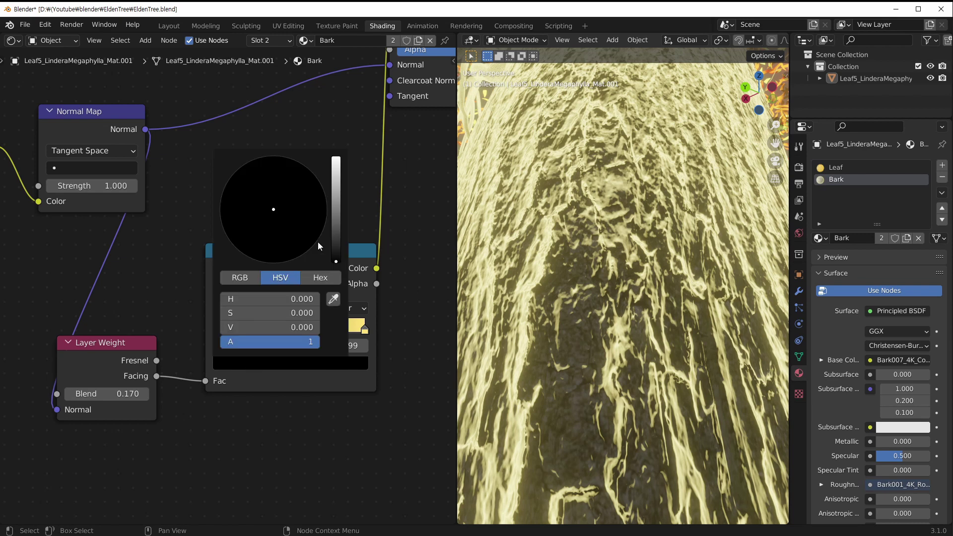
mouse_move(338, 254)
mouse_down()
mouse_move(335, 204)
mouse_move(336, 258)
mouse_up()
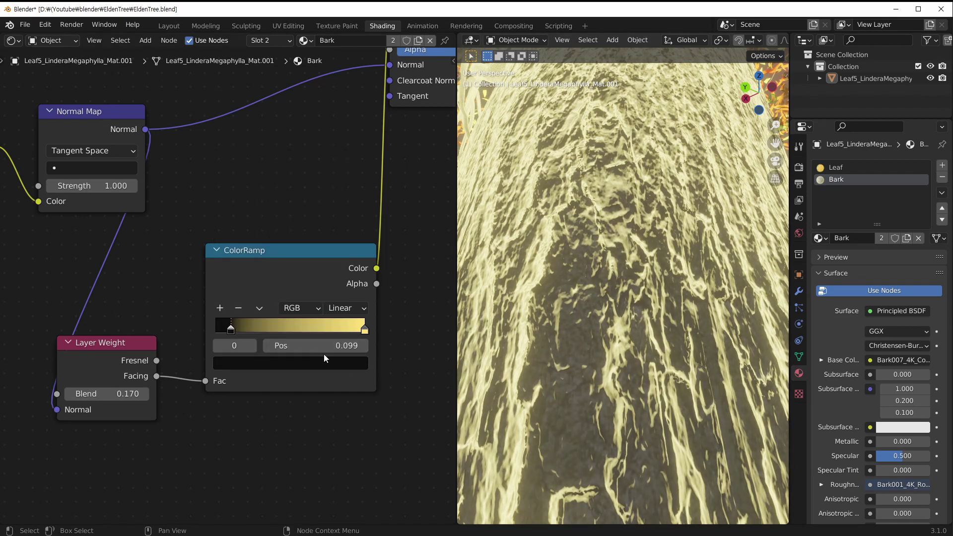
click(335, 366)
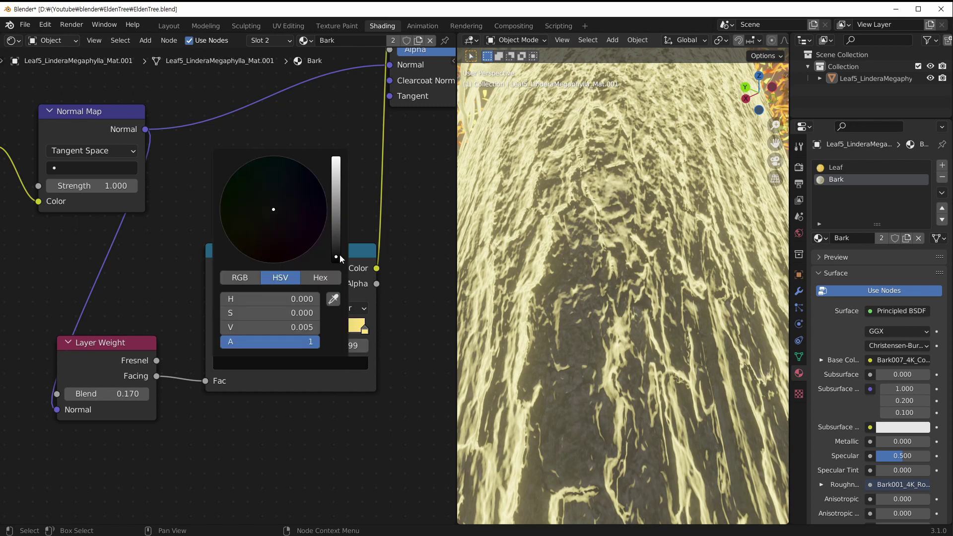
drag(339, 255, 336, 252)
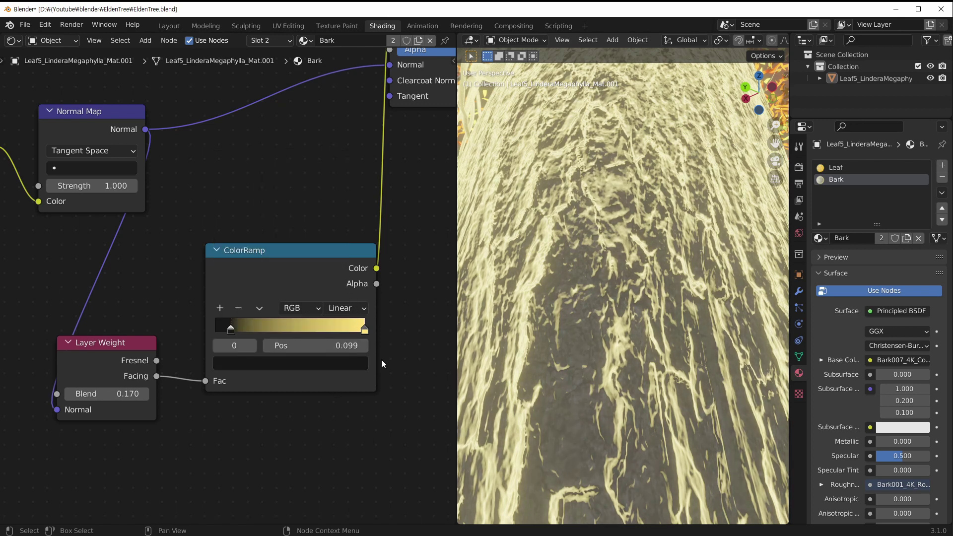
Step: Set the Emission Strength of the Bark's Principled BSDF to 2.500
scroll(402, 281, down, 1)
middle_drag(389, 253, 229, 444)
drag(320, 256, 280, 256)
scroll(686, 229, down, 6)
scroll(694, 253, down, 4)
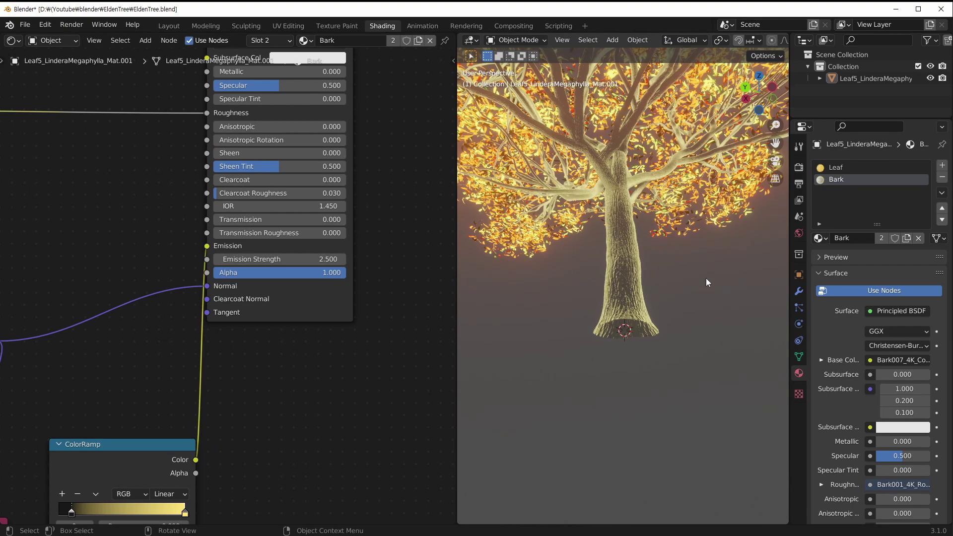
Step: Inspect the glowing trunk and canopy in a full-screen viewport and save the file
scroll(651, 305, up, 2)
key(ctrl+space)
middle_drag(546, 208, 538, 270)
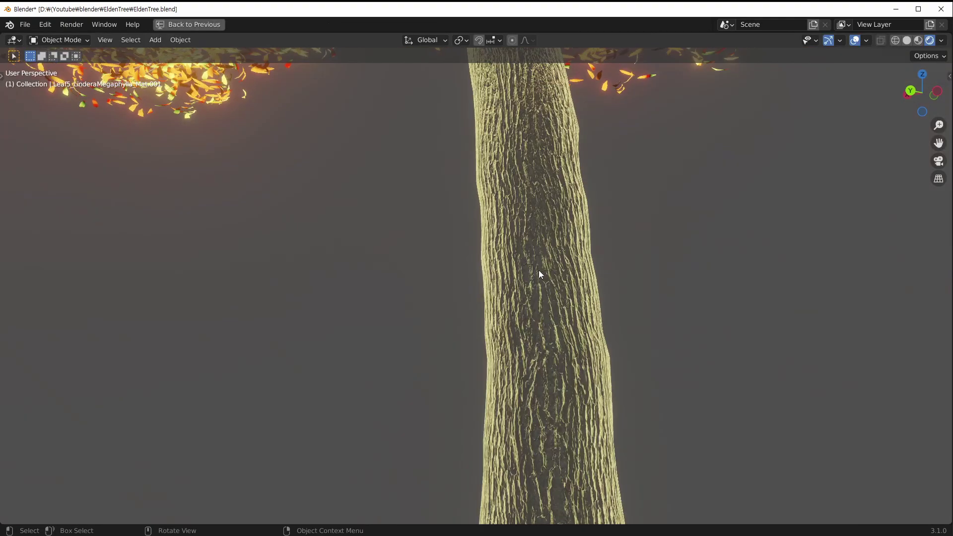
scroll(519, 258, down, 4)
middle_drag(522, 334, 593, 335)
key(ctrl+s)
key(ctrl+space)
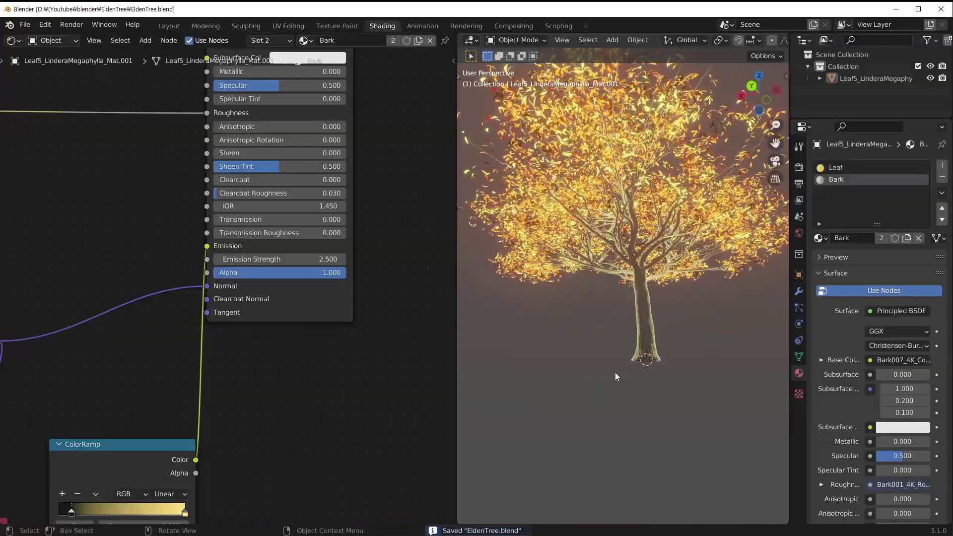
Step: Add a point light at the tree's base and raise it along the global Z axis into the canopy
mouse_move(616, 377)
middle_down()
mouse_move(579, 315)
mouse_move(590, 349)
mouse_move(638, 338)
middle_up()
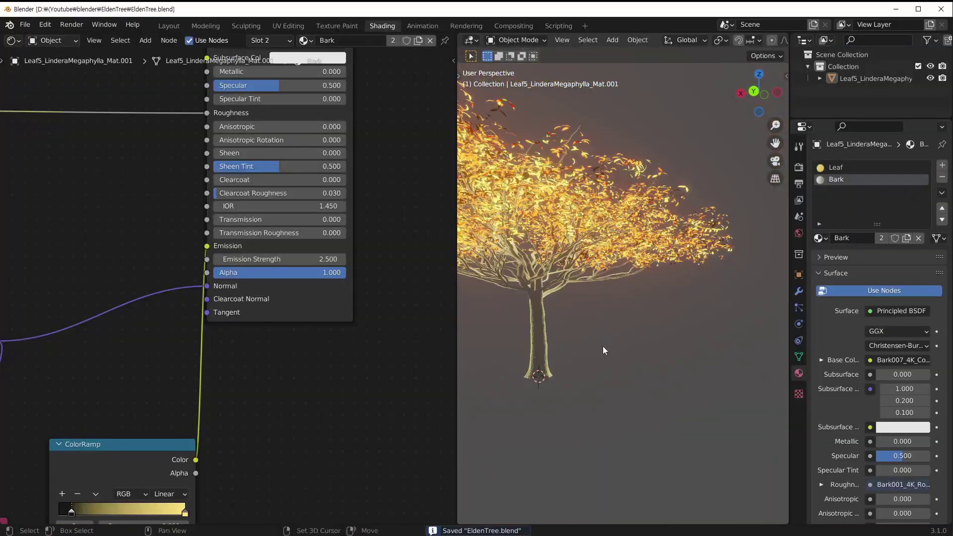
scroll(651, 296, up, 5)
key(shift+a)
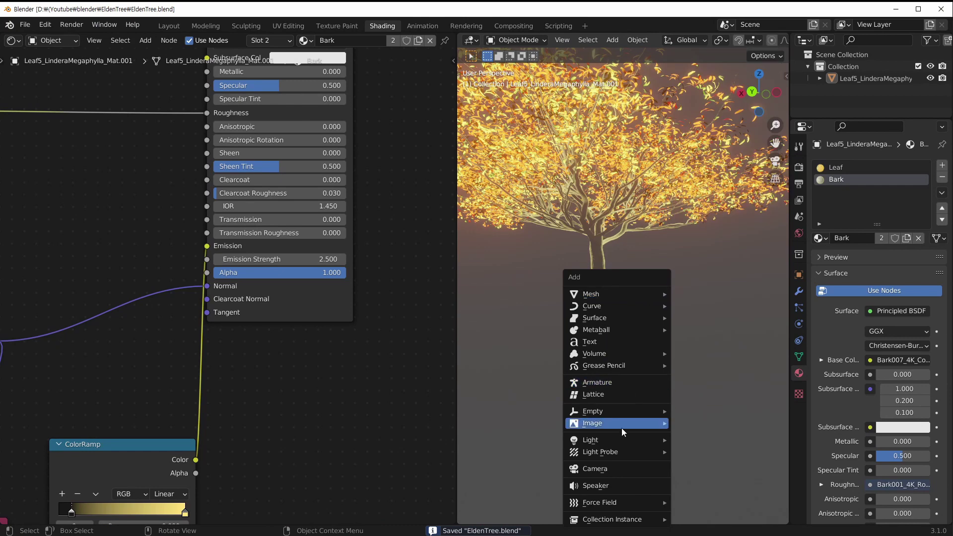
mouse_move(621, 438)
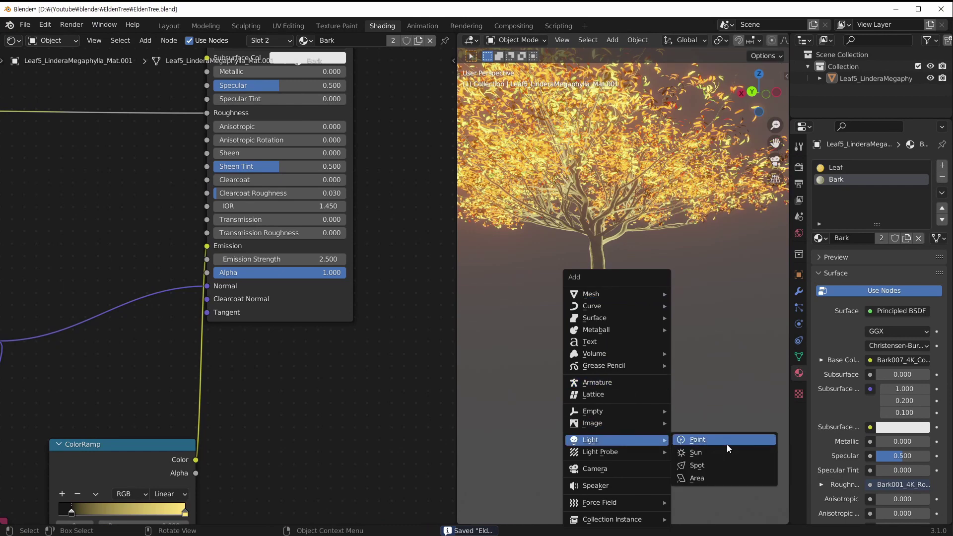
click(726, 445)
key(g)
key(z)
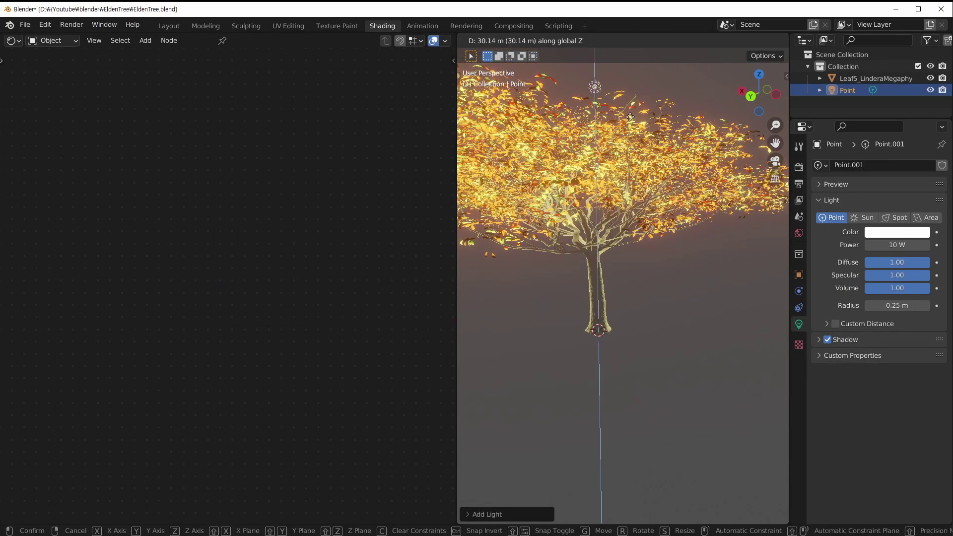
click(645, 248)
Step: Adjust the point light's height along Z and colour it orange with H 0.072, S 0.998, V 1.000
scroll(653, 231, down, 5)
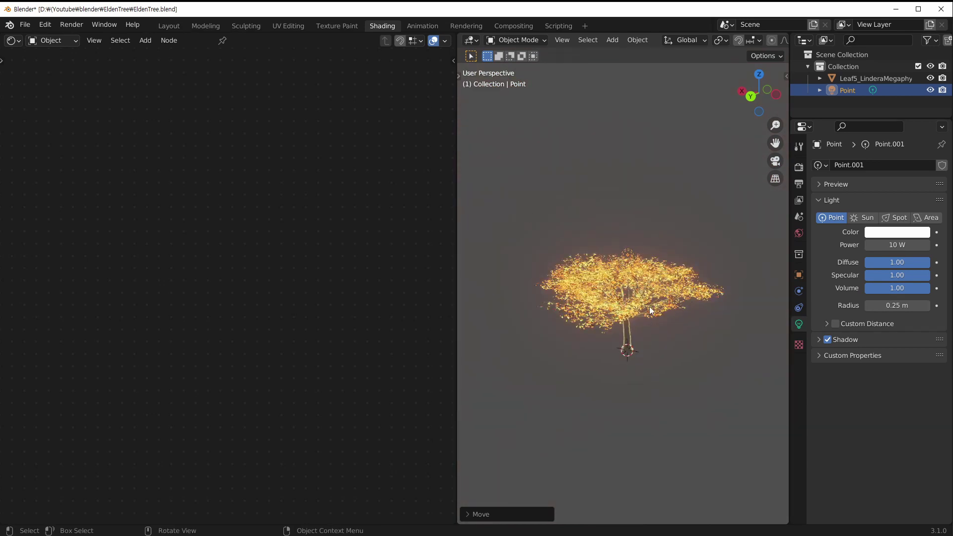
scroll(645, 304, up, 5)
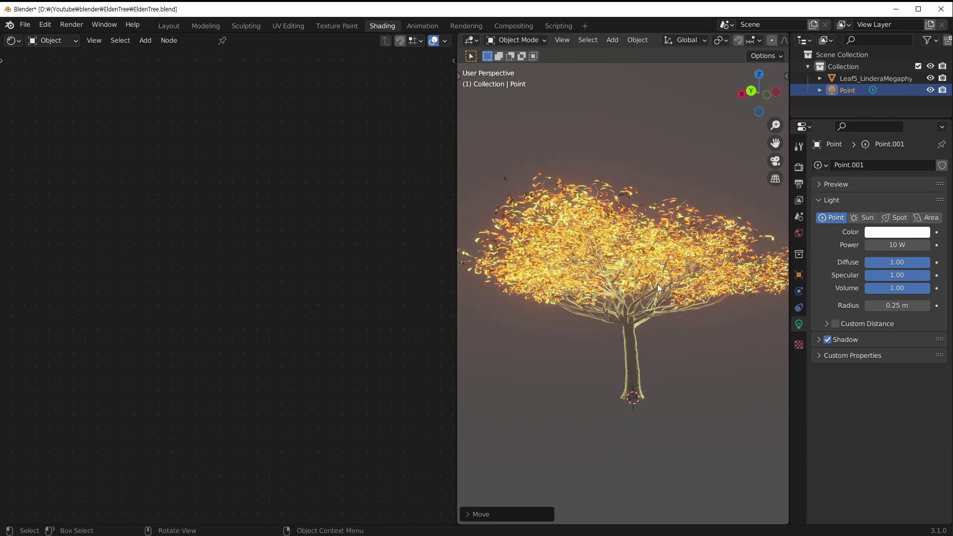
key(g)
key(z)
click(675, 285)
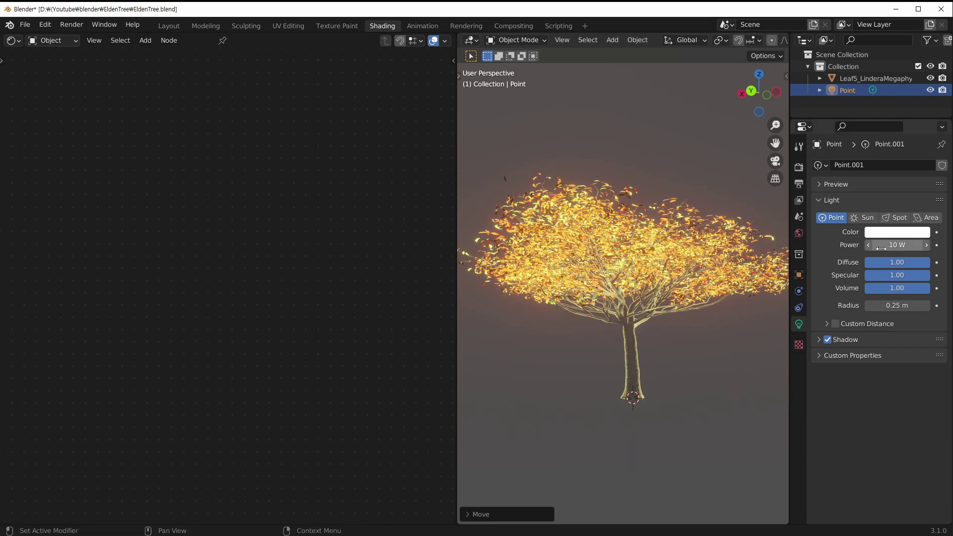
click(867, 231)
mouse_move(868, 117)
mouse_down()
mouse_move(852, 148)
mouse_move(840, 149)
mouse_up()
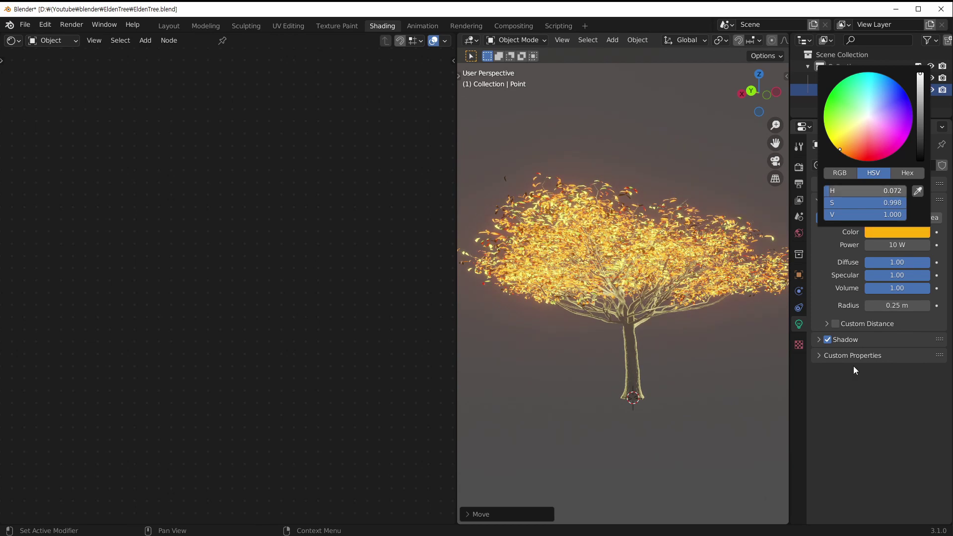
Step: Raise the point light along Z above the canopy and set its power to 10000 W
key(g)
key(z)
click(718, 230)
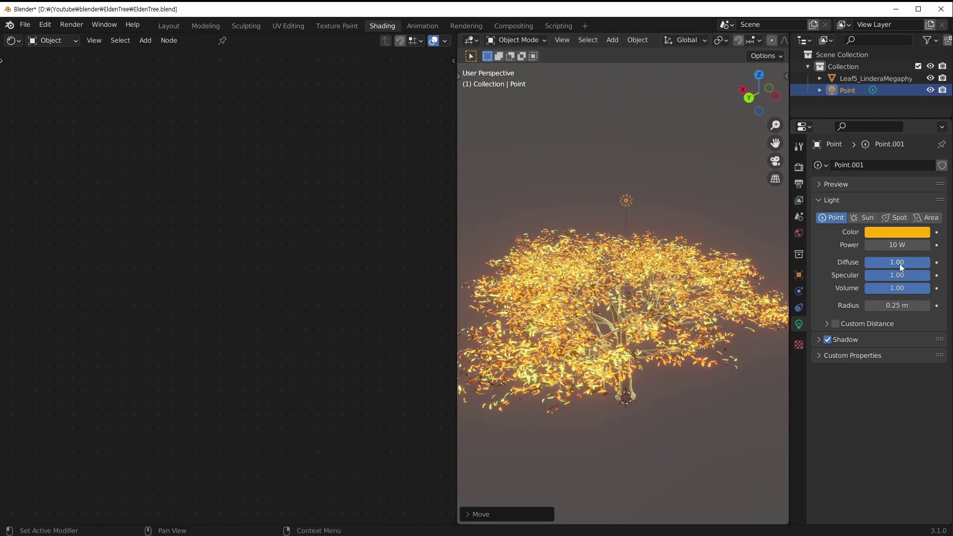
click(904, 246)
Step: Lower the point light along Z into the branches and change its colour to a lighter golden yellow
scroll(650, 251, up, 6)
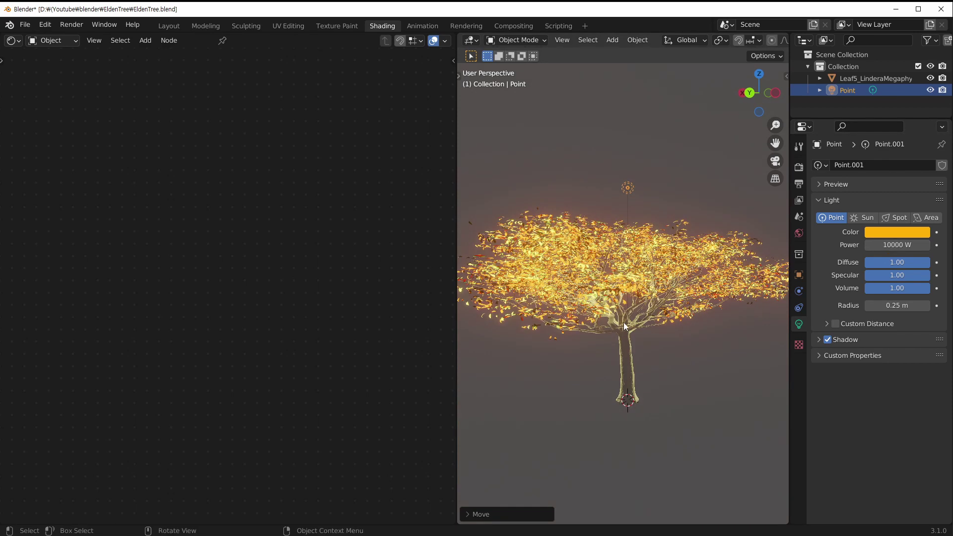
key(g)
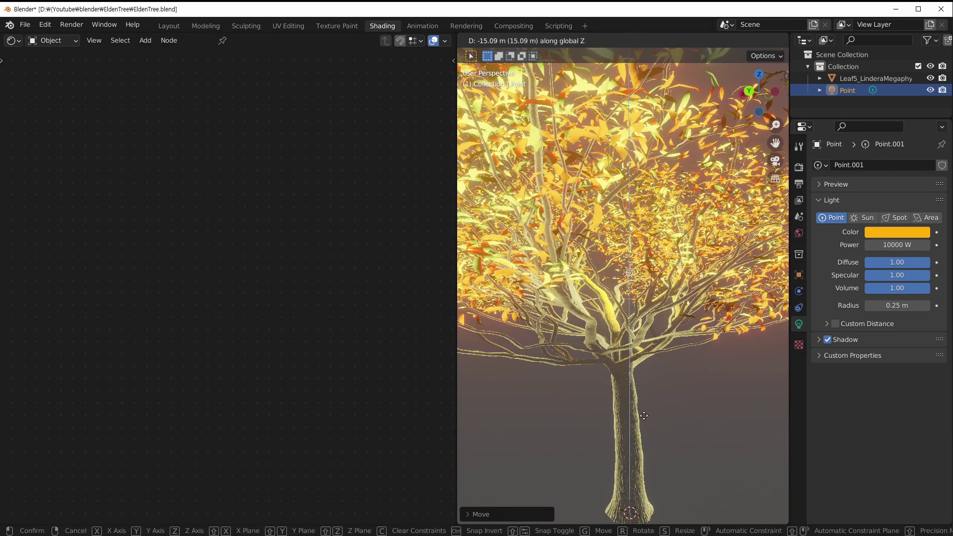
click(643, 263)
click(900, 233)
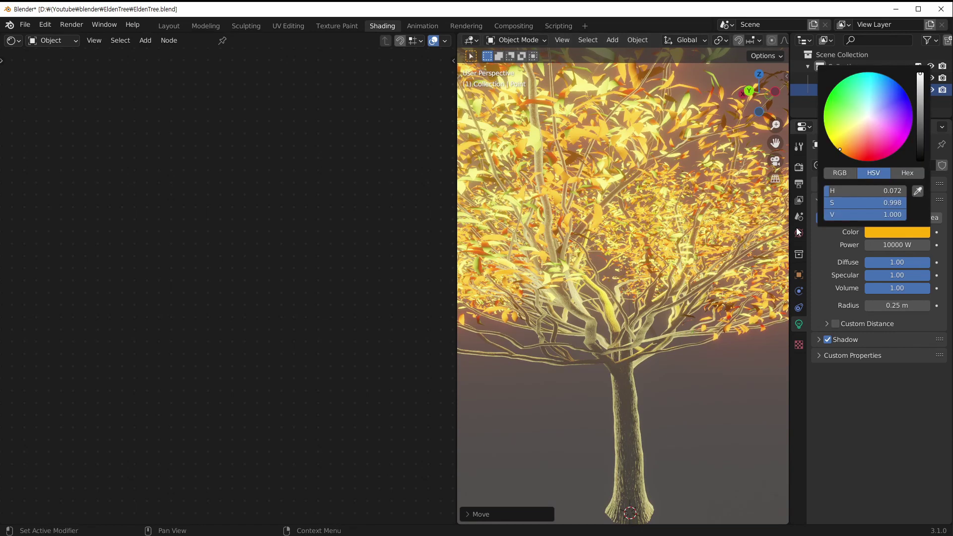
drag(859, 135, 845, 140)
Step: Readjust the point light's height along the global Z axis, raising it about 8.5 m toward the upper canopy
middle_drag(667, 326, 649, 326)
key(g)
key(z)
click(660, 307)
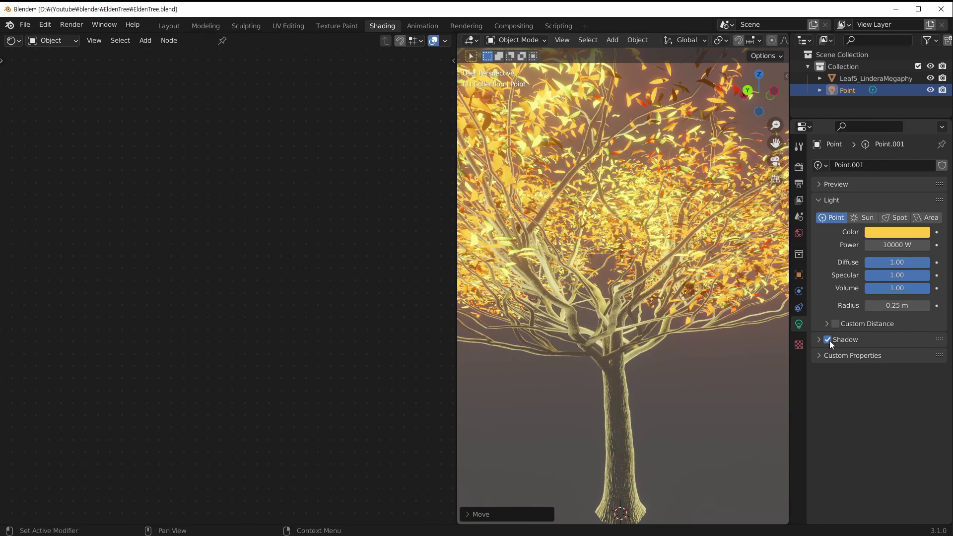
key(g)
key(z)
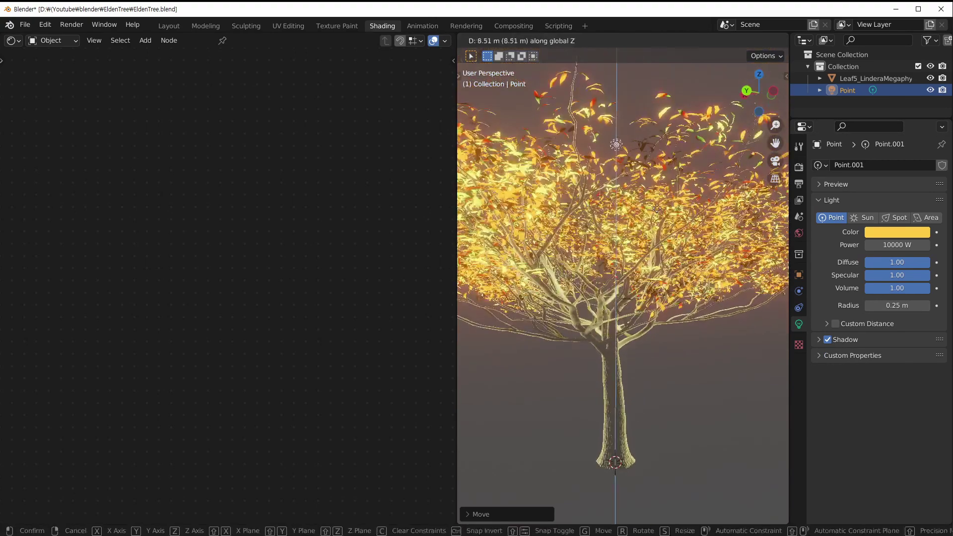
click(639, 261)
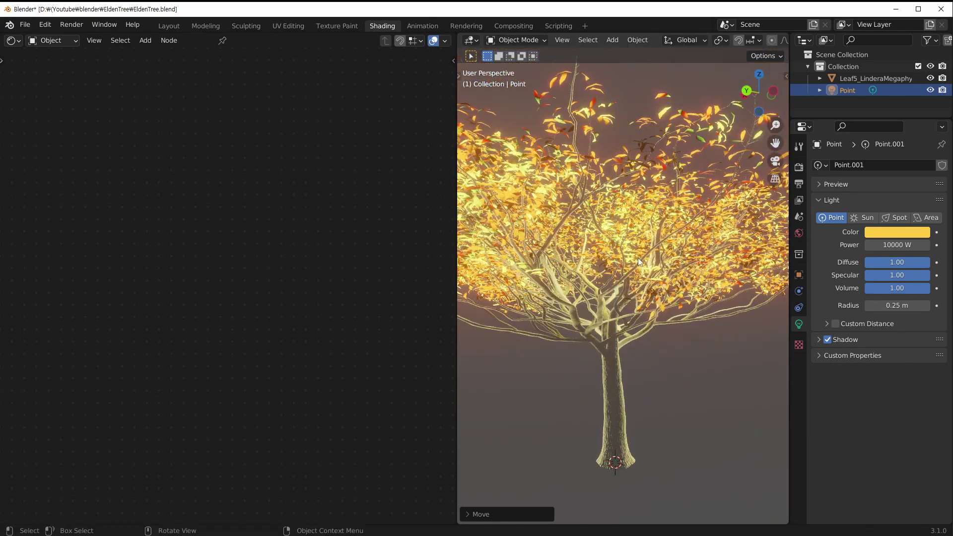
Step: Nudge the point light's position within the canopy and reduce its radius to 0.19 m
key(g)
click(626, 253)
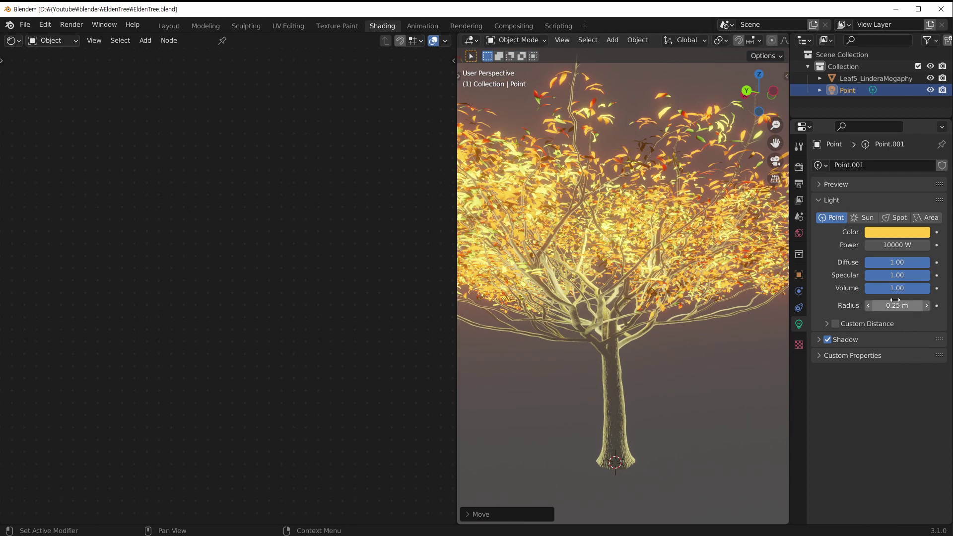
middle_drag(699, 249, 691, 249)
scroll(690, 249, down, 3)
drag(916, 305, 893, 304)
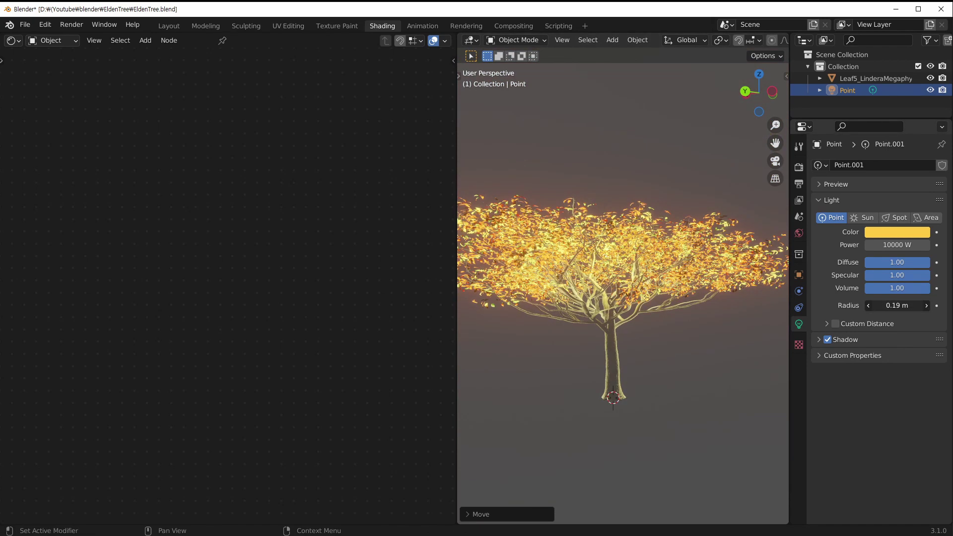
Step: Save the file and inspect the glowing tree from above in a maximized viewport
key(ctrl+s)
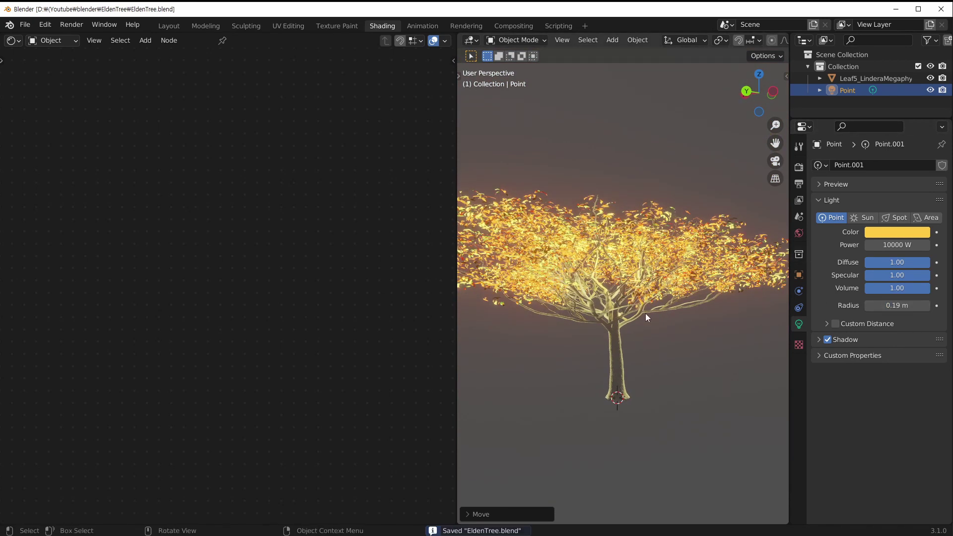
key(ctrl+alt+space)
middle_drag(646, 321, 570, 339)
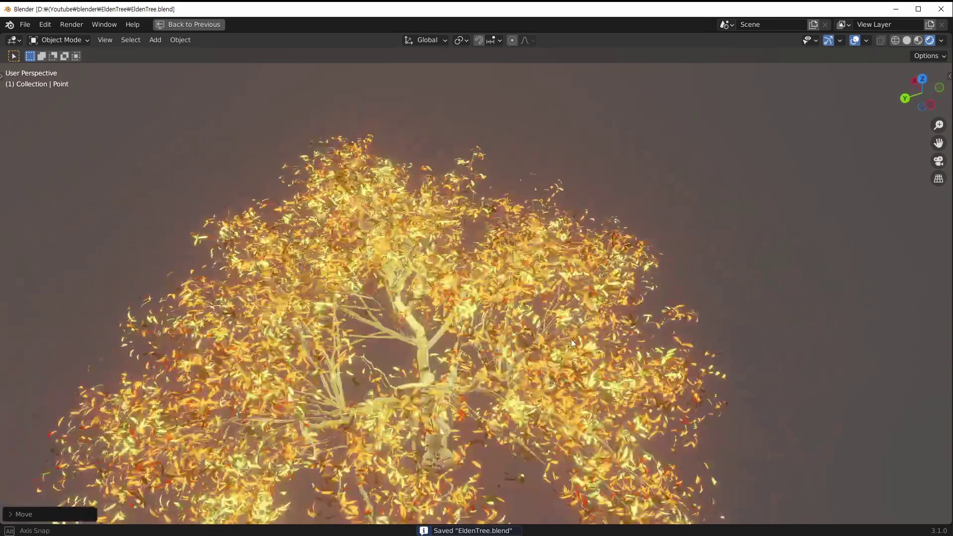
scroll(571, 342, down, 5)
key(ctrl+alt+space)
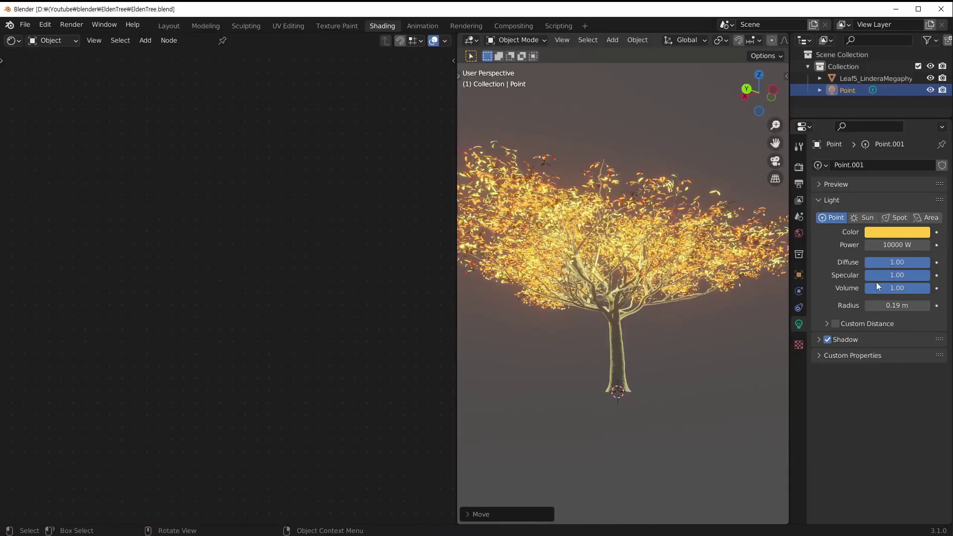
Step: Lower the world background strength to 0.820
click(799, 233)
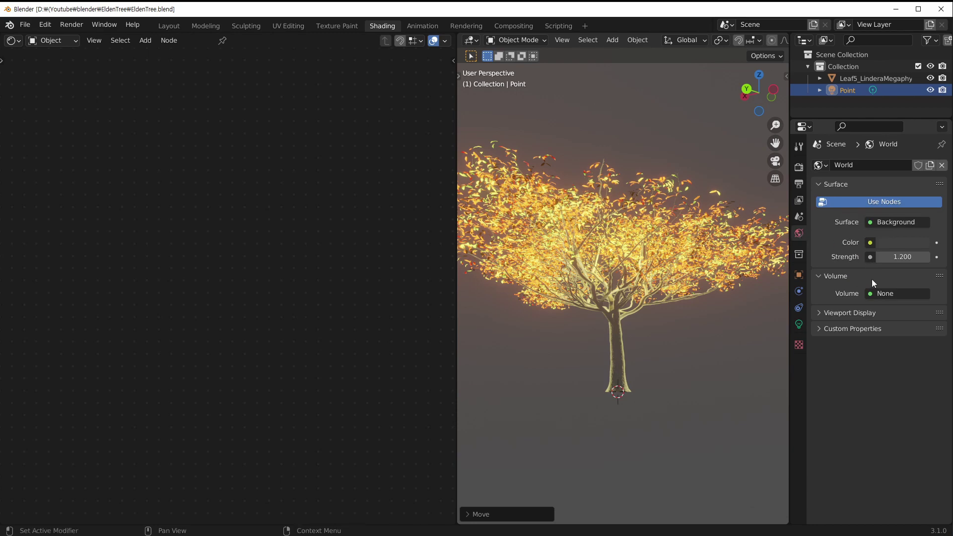
click(902, 256)
text(0.5)
key(Return)
mouse_move(902, 257)
mouse_down()
mouse_move(930, 256)
mouse_move(893, 257)
mouse_move(903, 257)
mouse_up()
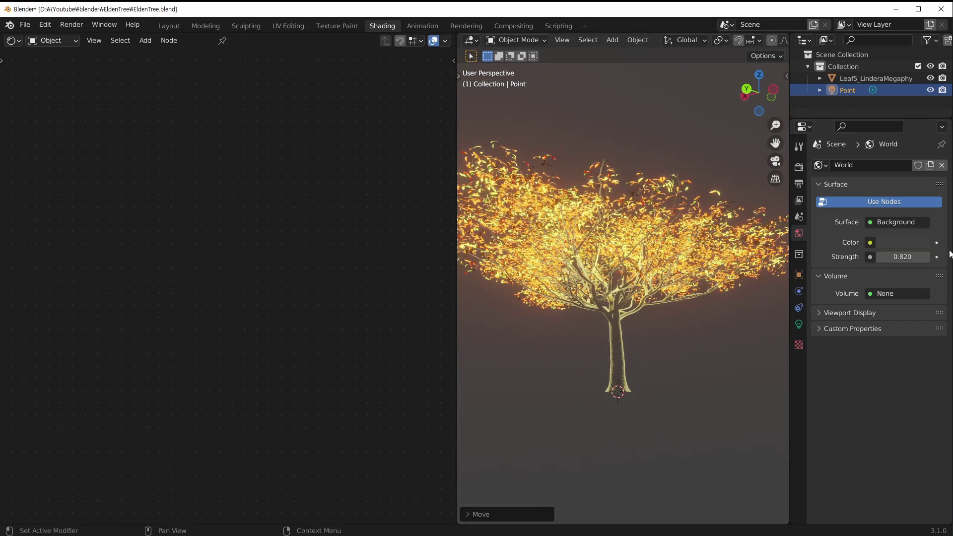
mouse_move(705, 256)
middle_down()
mouse_move(689, 259)
mouse_move(722, 247)
middle_up()
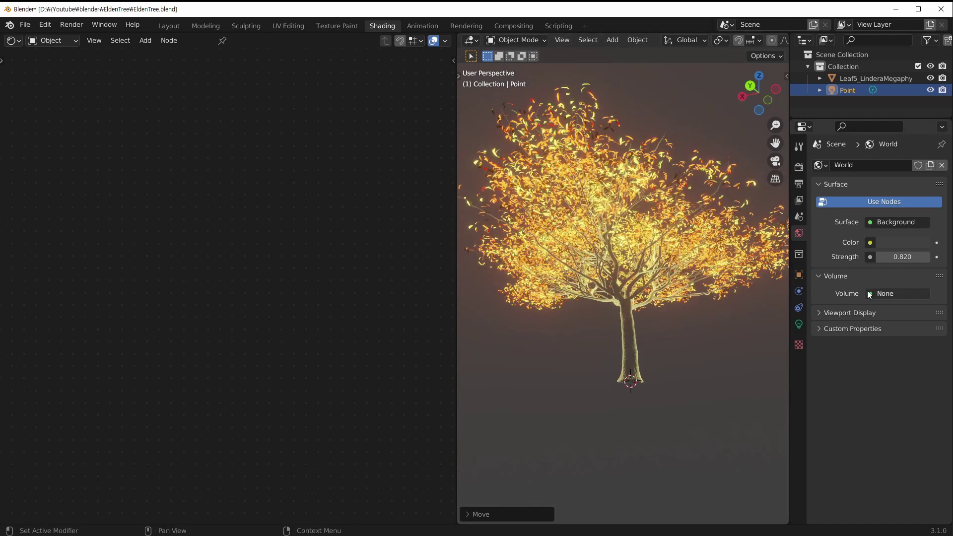
Step: Add a Principled Volume shader as the world's volume and set its density to 0.02
click(871, 296)
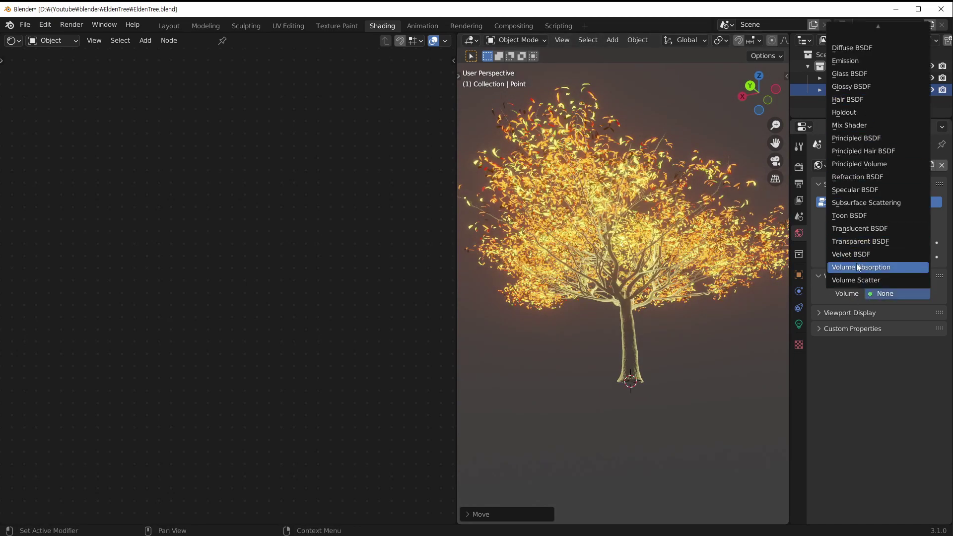
click(868, 165)
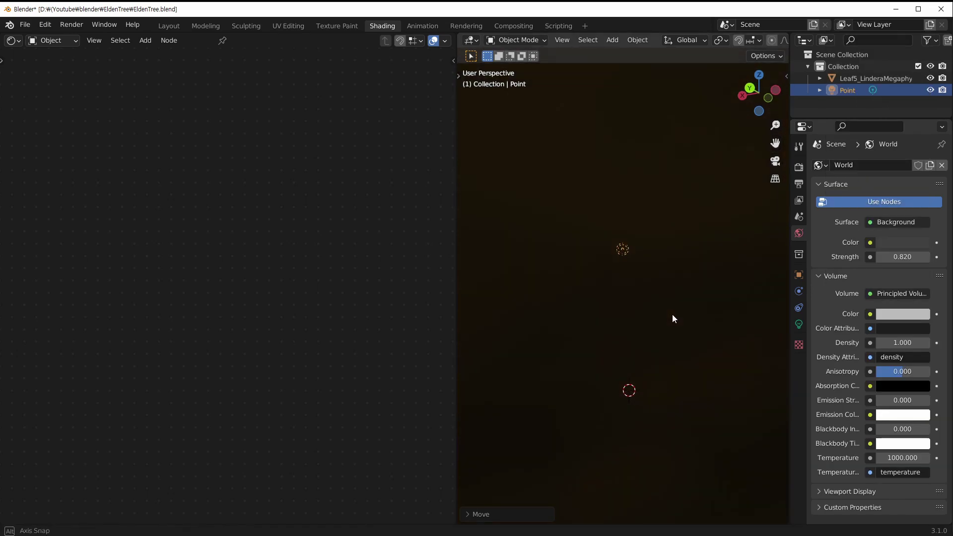
click(902, 346)
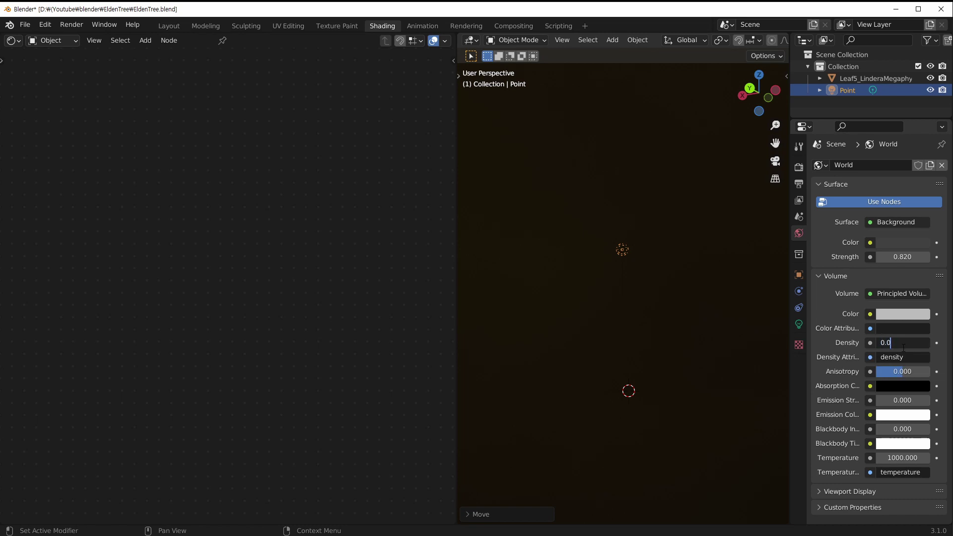
text(0.02)
key(Return)
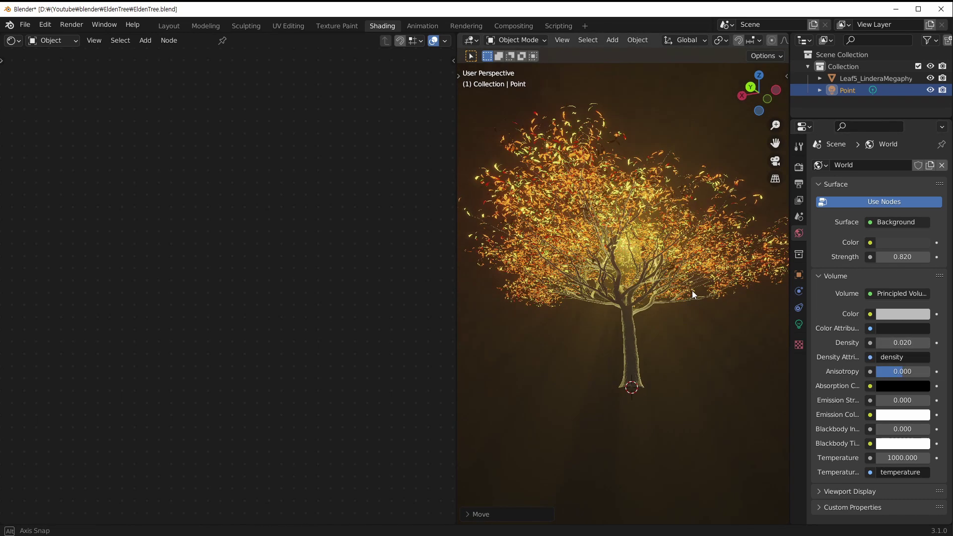
Step: In a maximized viewport, move the point light outside the canopy to test the fog glow, and bring it back among the branches
middle_drag(692, 290, 680, 300)
key(ctrl+space)
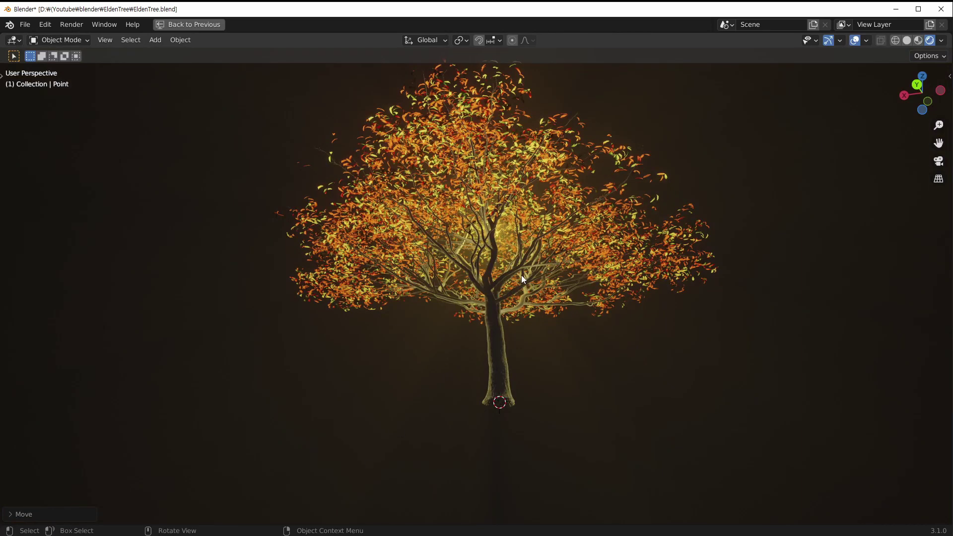
key(g)
click(309, 186)
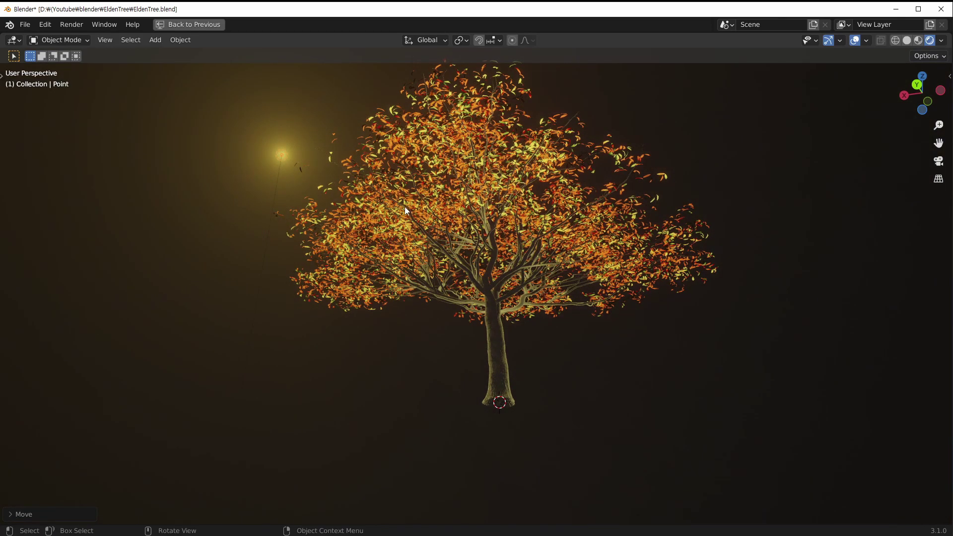
key(g)
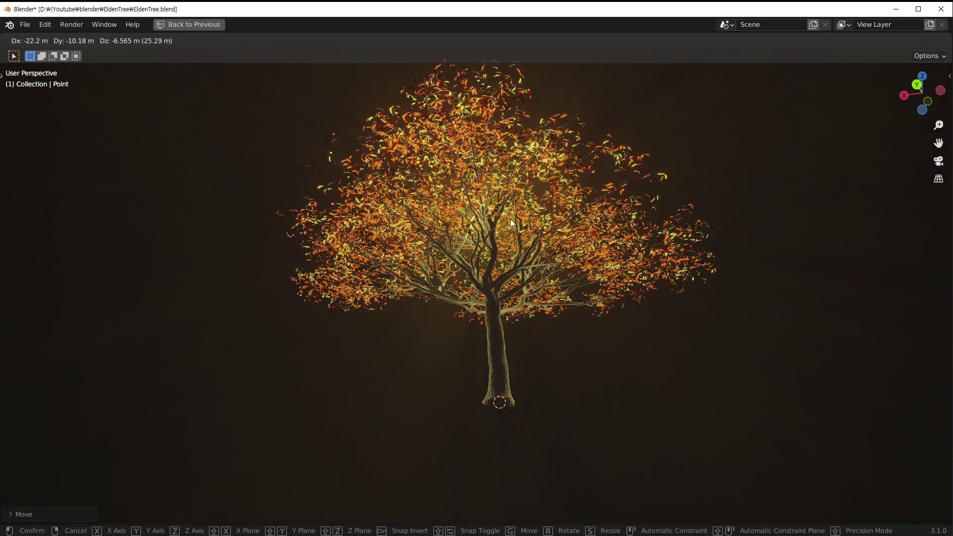
click(306, 351)
key(g)
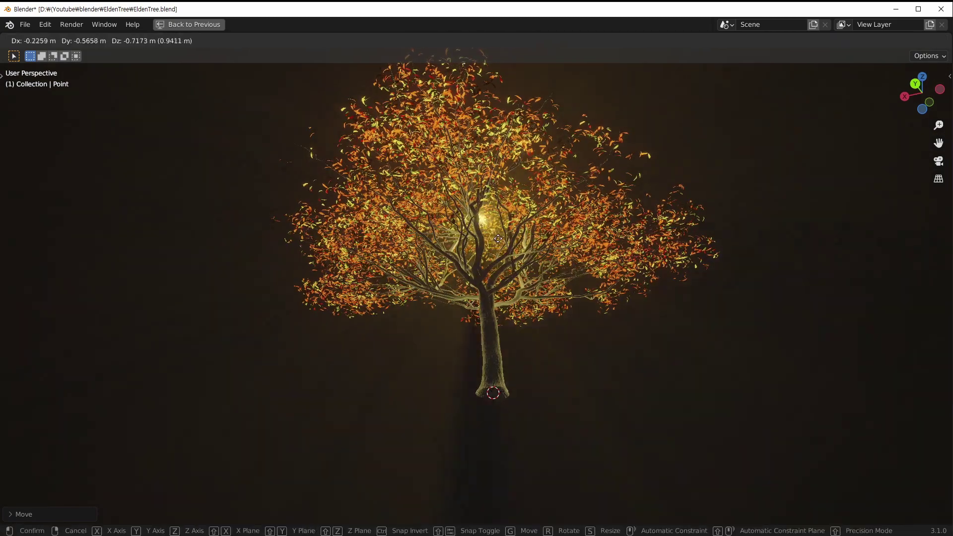
click(448, 270)
middle_drag(447, 270, 412, 279)
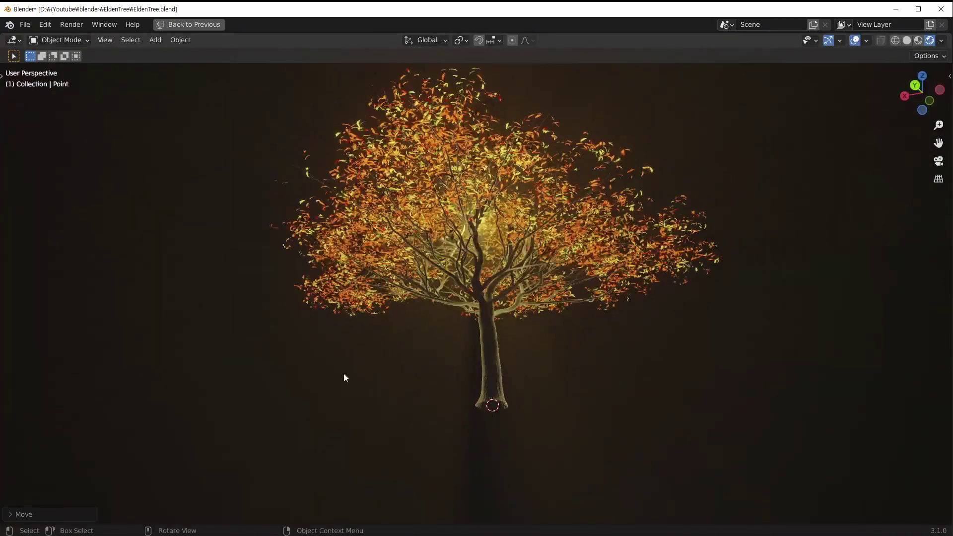
key(ctrl+space)
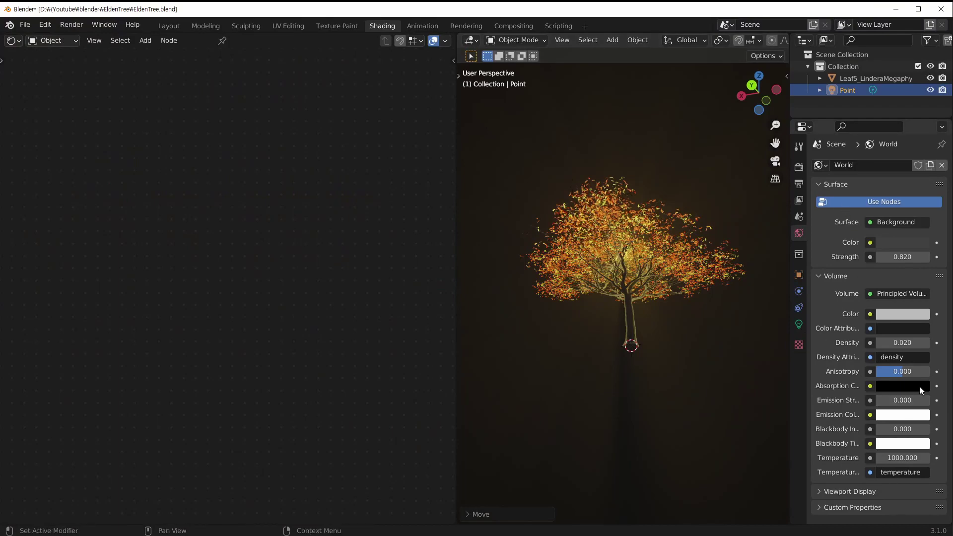
Step: Lower the density of the world's Principled Volume further and save the file
click(896, 341)
key(Return)
middle_drag(670, 361, 683, 391)
scroll(659, 397, up, 2)
key(ctrl+s)
Step: Enable Volumetric Shadows in the Eevee render settings
middle_drag(691, 313, 683, 306)
shift+middle_drag(700, 361, 710, 333)
click(798, 168)
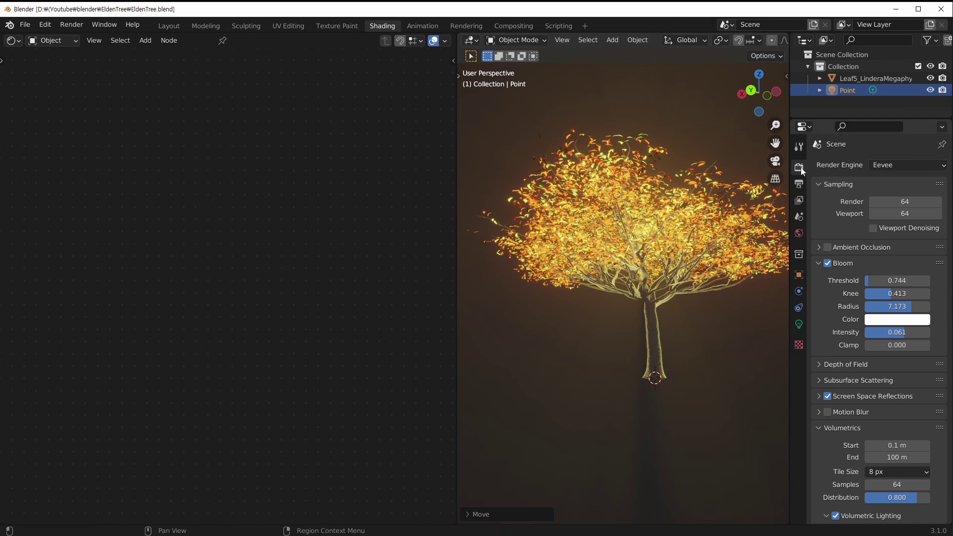
scroll(813, 209, down, 3)
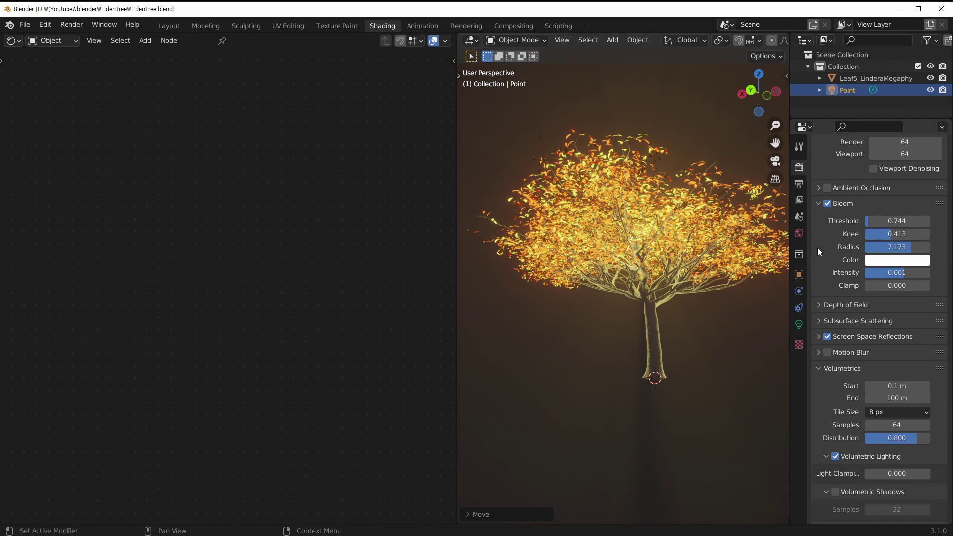
scroll(825, 333, down, 2)
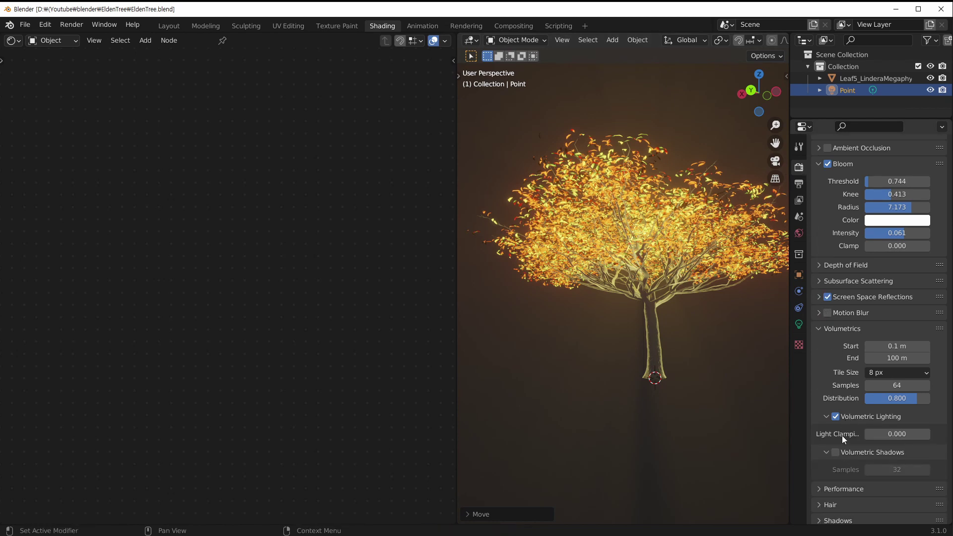
click(835, 452)
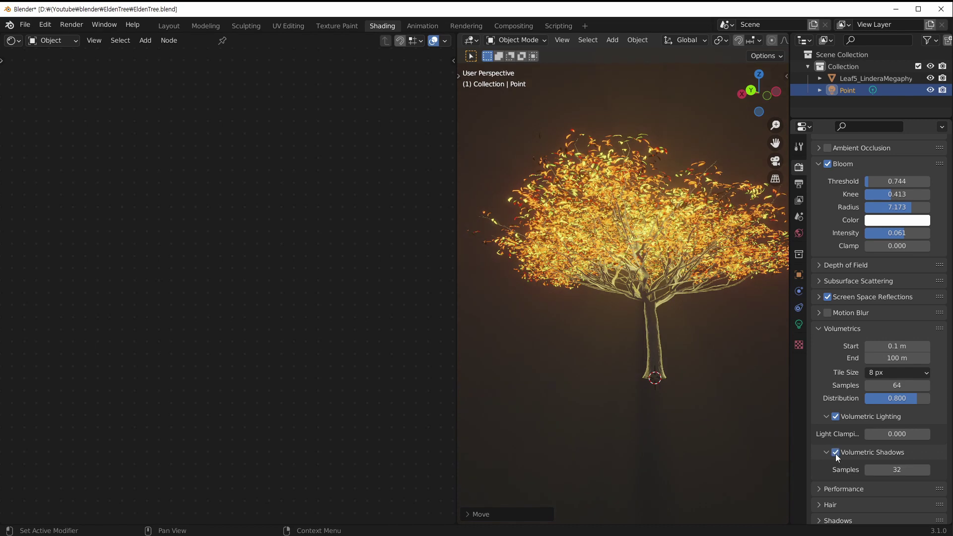
Step: Set the Eevee viewport samples to 128
scroll(870, 184, up, 4)
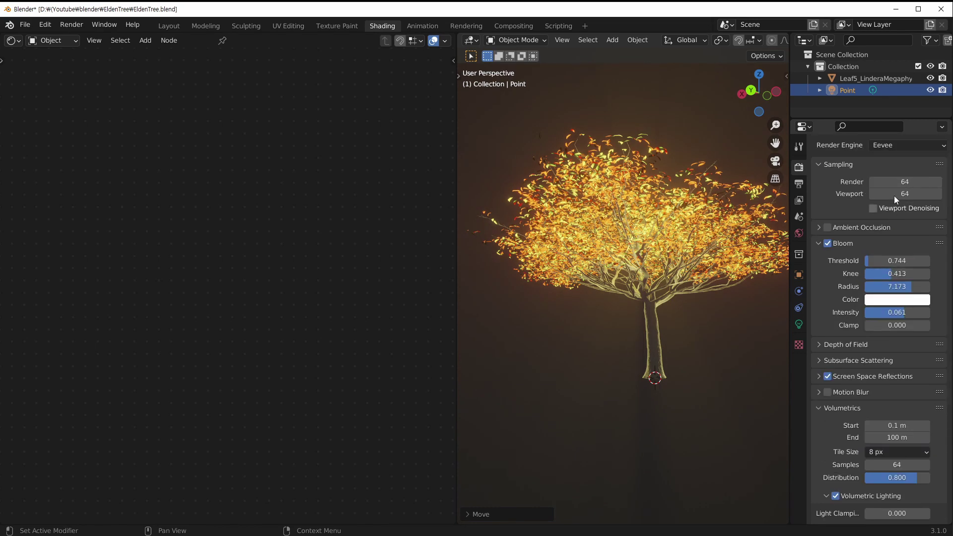
click(897, 193)
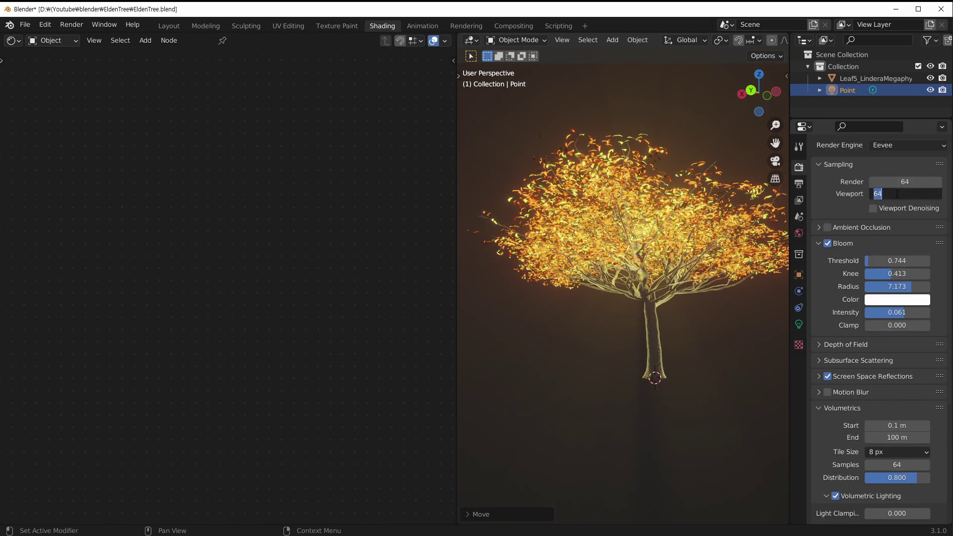
text(128)
key(Return)
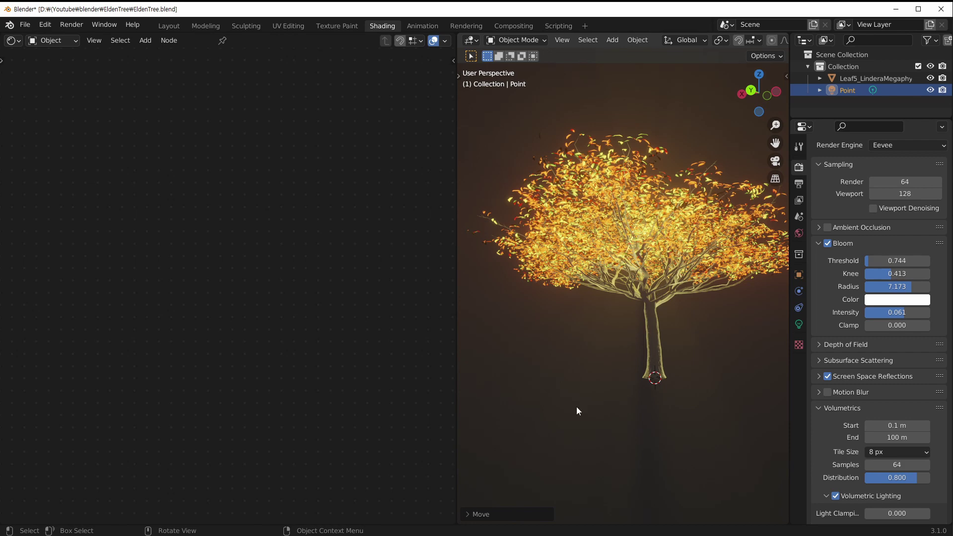
Step: Switch Bloom off and on twice to compare the tree's glow with and without it
click(827, 243)
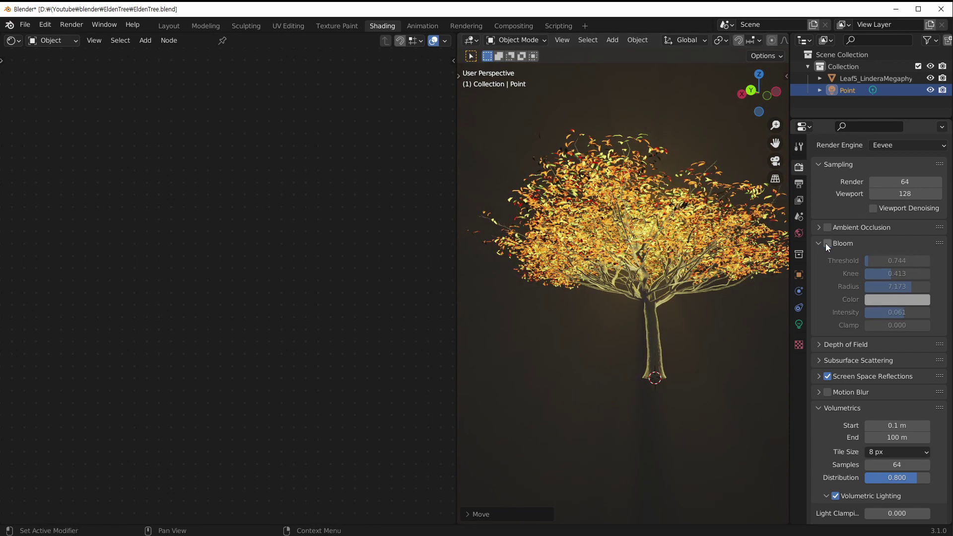
click(826, 243)
click(825, 243)
click(825, 243)
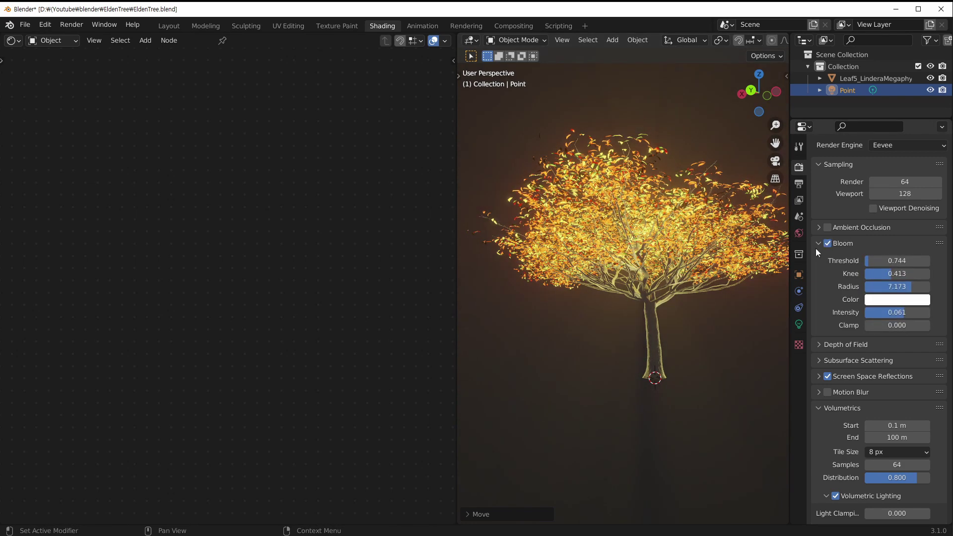
Step: Set the Eevee volumetrics range to start at 0.01 m and end at 5000 m
shift+middle_drag(640, 278, 602, 269)
scroll(895, 408, down, 3)
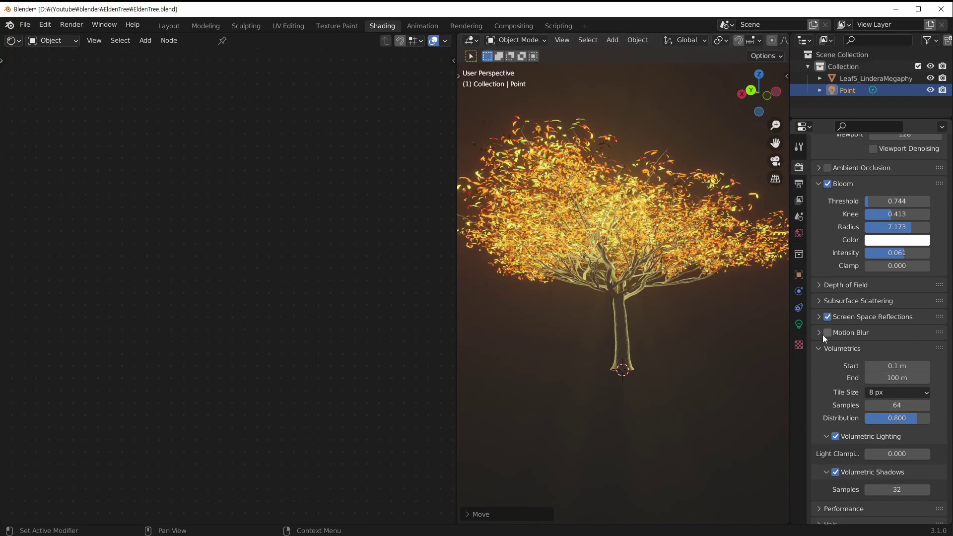
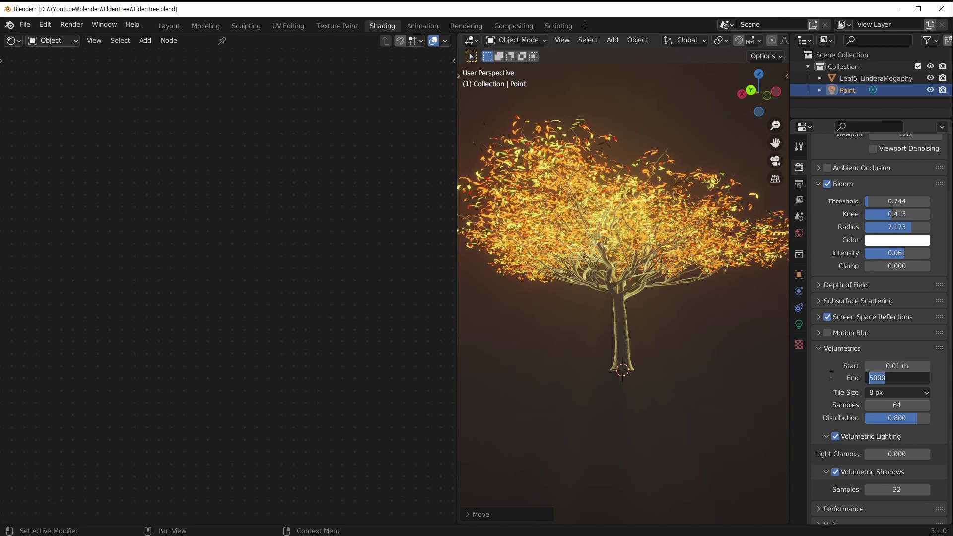
key(Return)
middle_drag(688, 290, 662, 296)
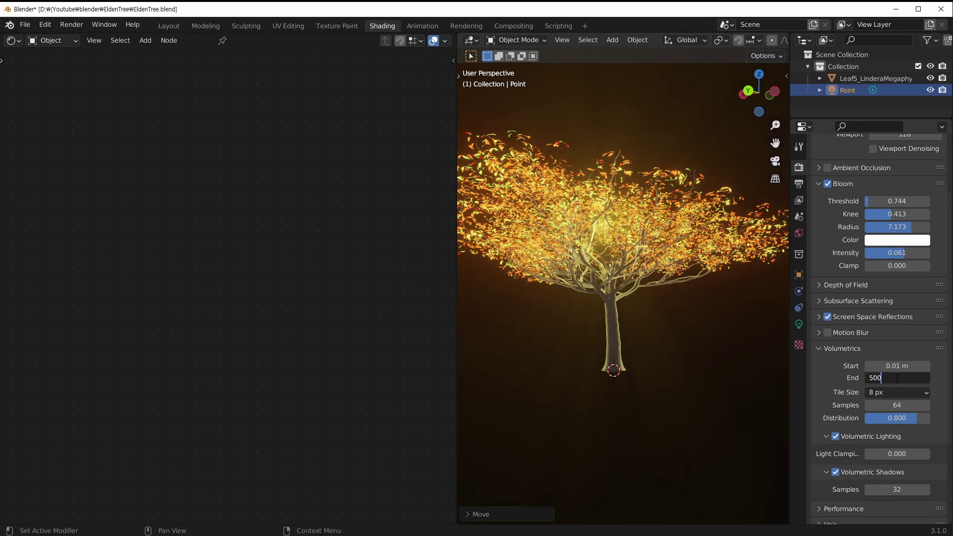
Step: Reduce the volumetrics end distance to 500 m and check the fog glow from several angles and distances
key(Return)
middle_drag(746, 278, 655, 266)
scroll(654, 266, down, 4)
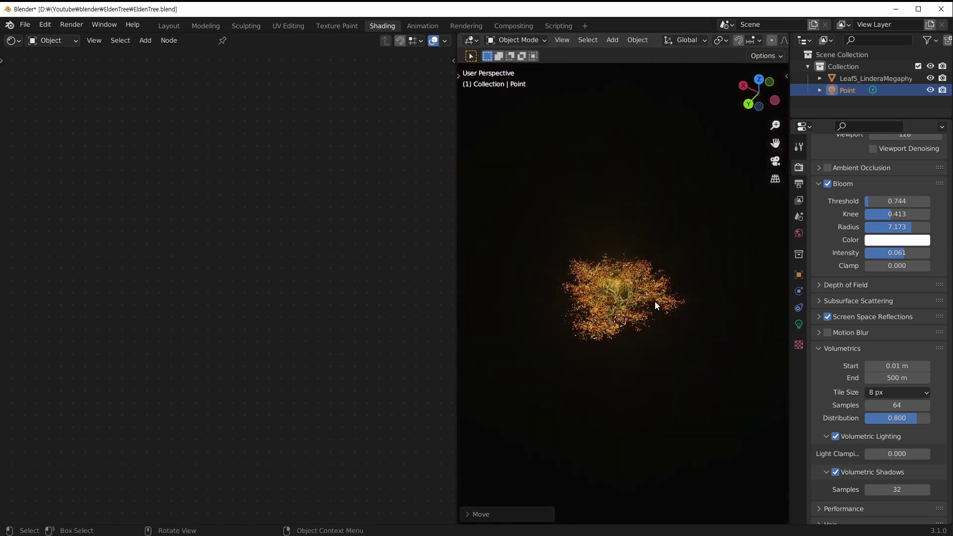
scroll(665, 350, up, 5)
middle_drag(670, 353, 690, 334)
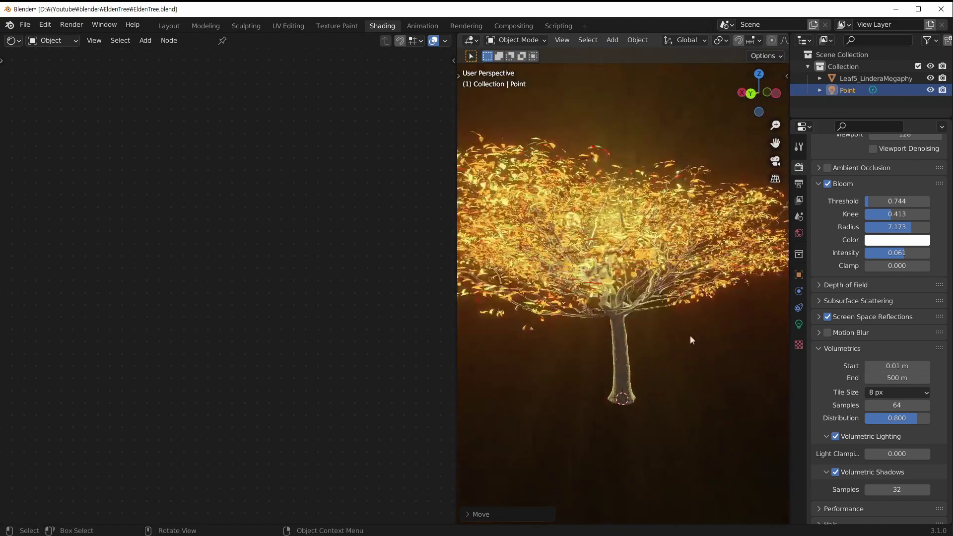
middle_drag(643, 290, 674, 276)
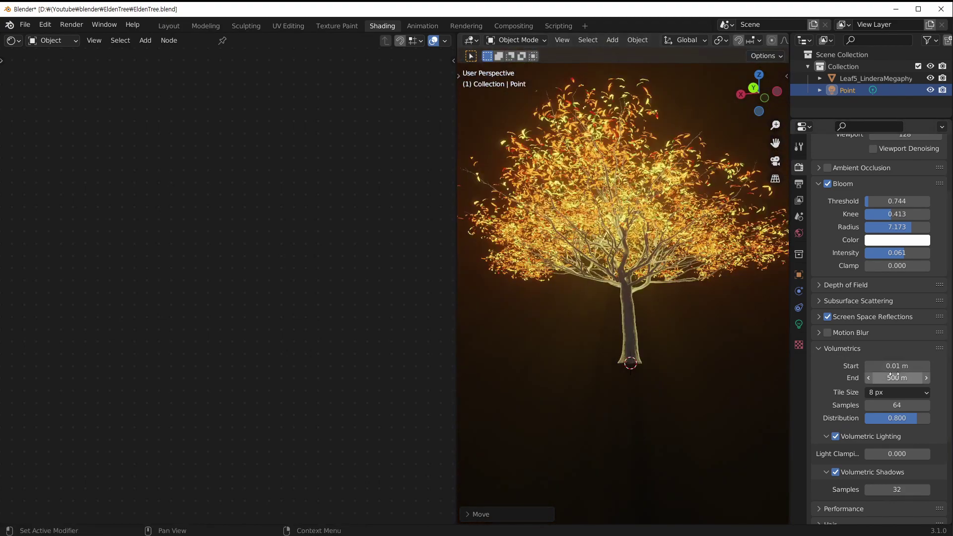
Step: Reduce the volumetrics end distance to 100 m and check the tree from farther away
click(893, 377)
text(100)
key(Return)
scroll(585, 260, down, 3)
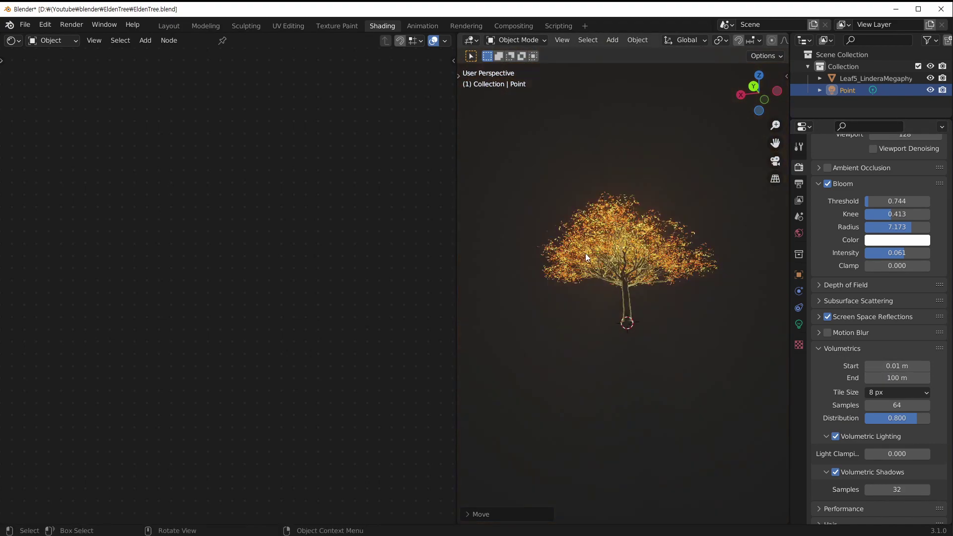
Step: Try a volumetrics end distance of 200 m, and return it to 100 m
click(898, 377)
text(2)
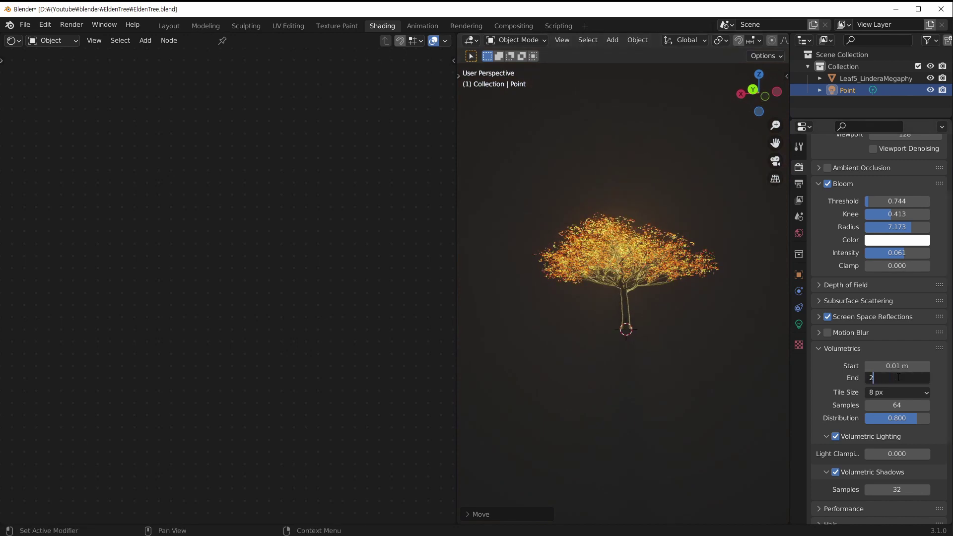
text(00)
key(Return)
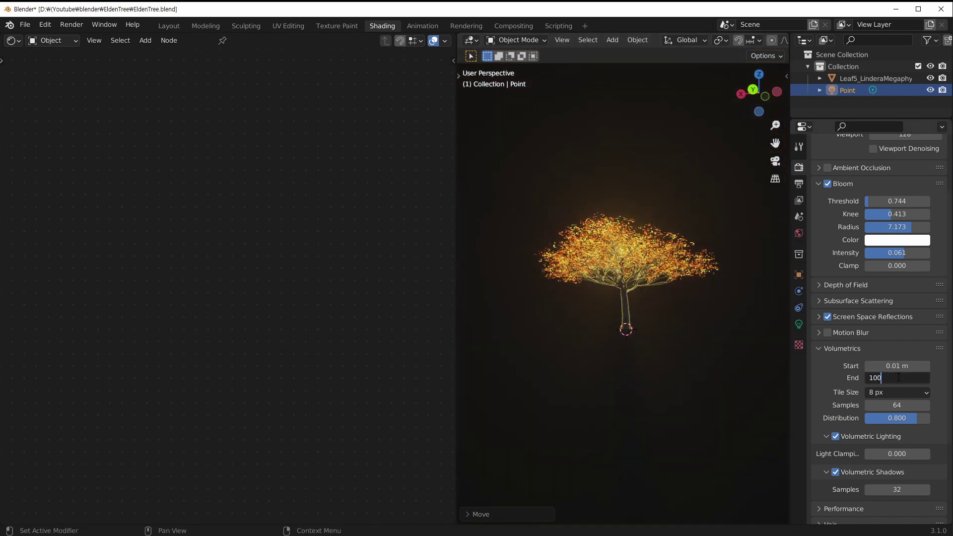
key(Return)
Step: Set the volumetrics tile size to 4 px and check the fog around the tree up close
click(891, 405)
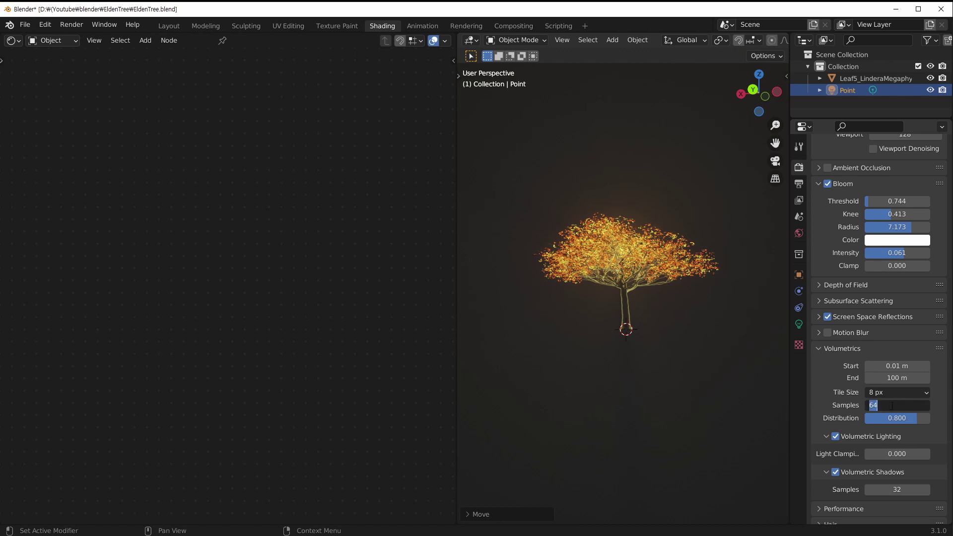
click(914, 393)
click(882, 414)
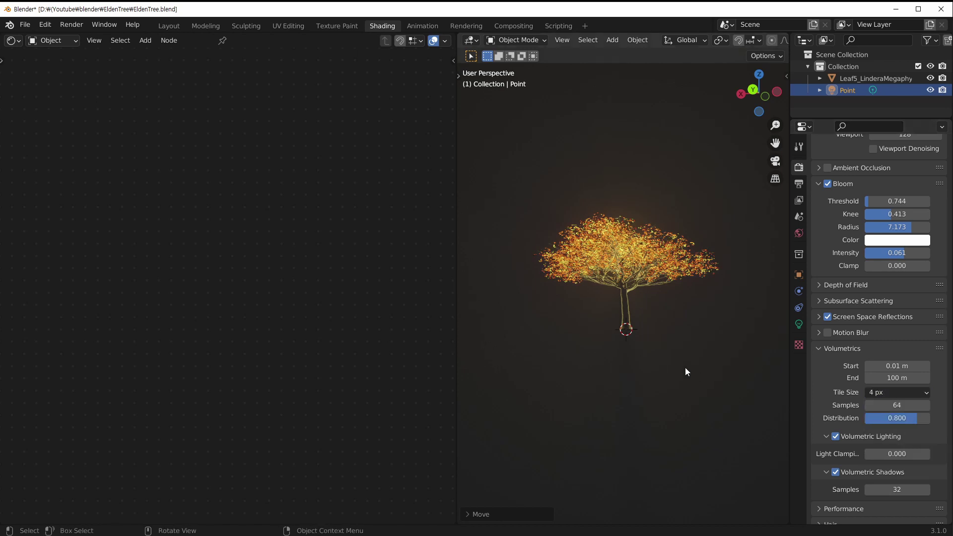
scroll(683, 366, up, 5)
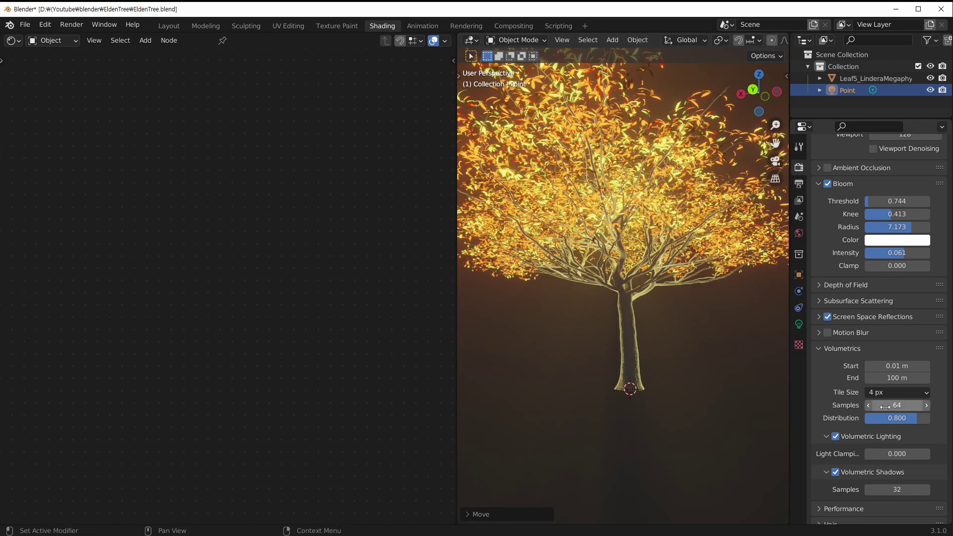
middle_drag(674, 242, 617, 294)
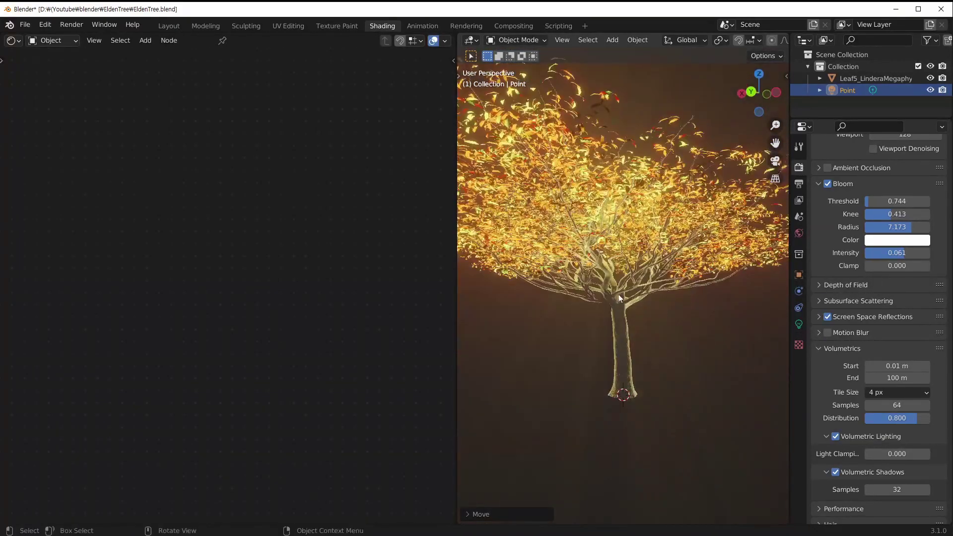
Step: Reposition the point light vertically along the Z axis inside the tree's canopy
middle_drag(659, 225, 670, 267)
key(g)
key(z)
click(654, 263)
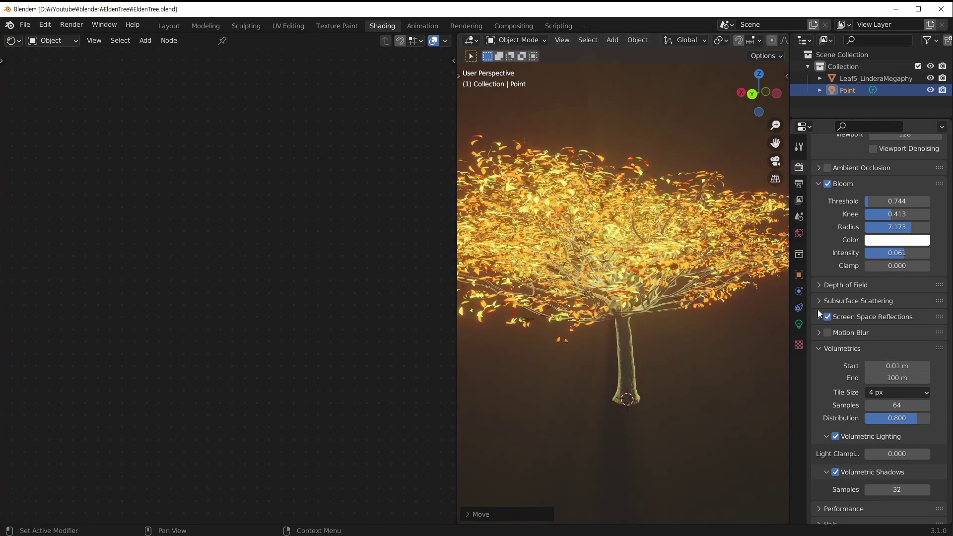
Step: Shift the point light's colour to a paler yellow and save the file
click(798, 324)
click(875, 231)
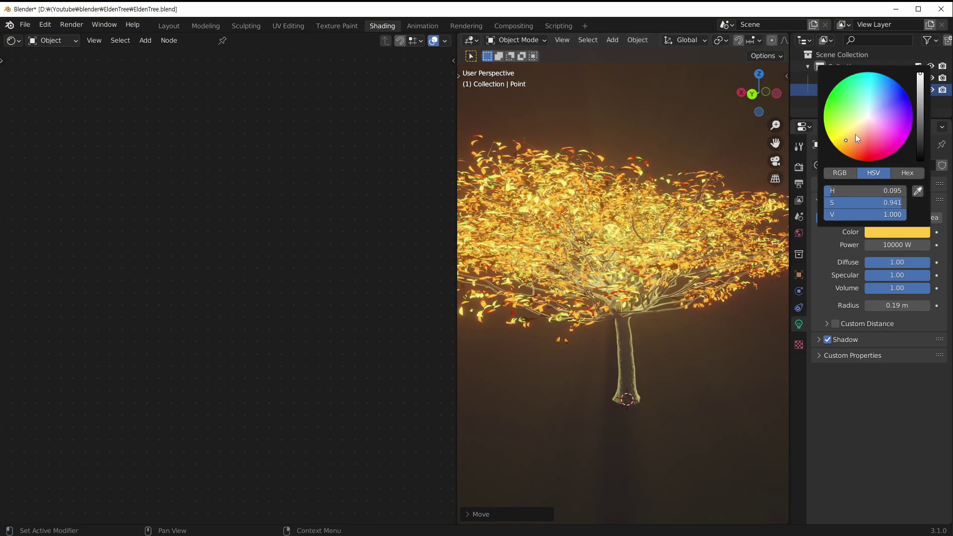
drag(856, 134, 851, 135)
middle_drag(559, 285, 587, 208)
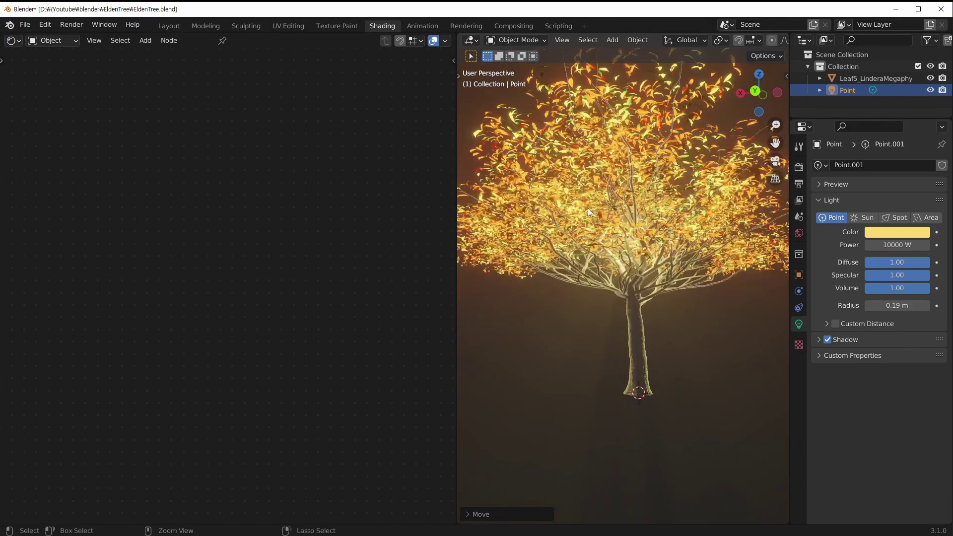
key(ctrl+s)
Step: Enlarge the 3D view to full window and lower the point light about 0.57 m along the Z axis
scroll(682, 209, up, 2)
key(ctrl+space)
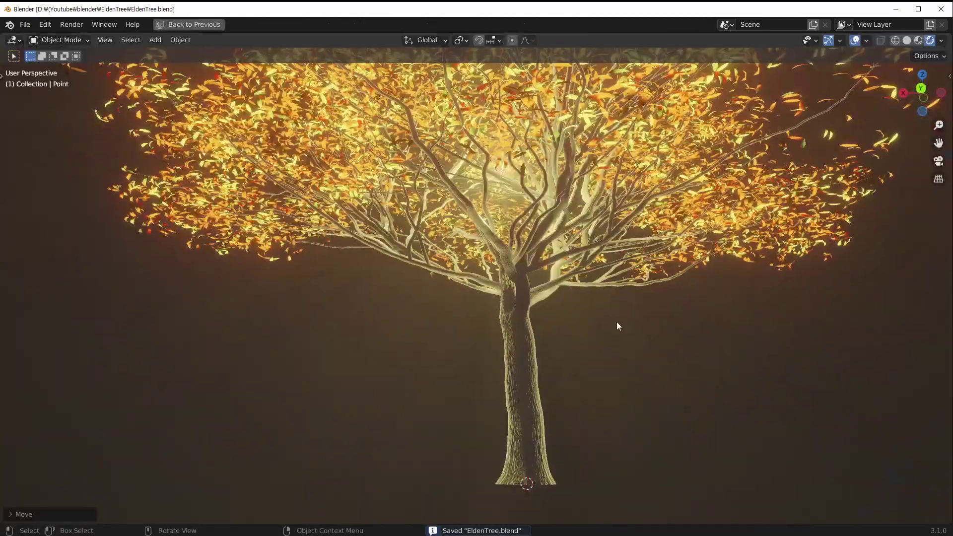
middle_drag(616, 323, 627, 306)
key(g)
key(z)
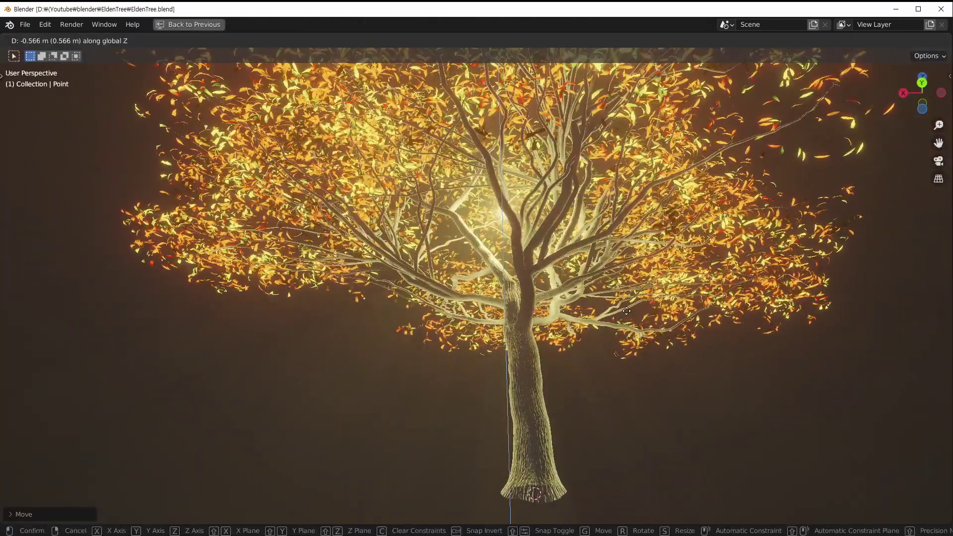
click(626, 311)
Step: Move the point light freely about 0.69 m, closer to the fork where the trunk splits into branches
middle_drag(672, 372, 541, 214)
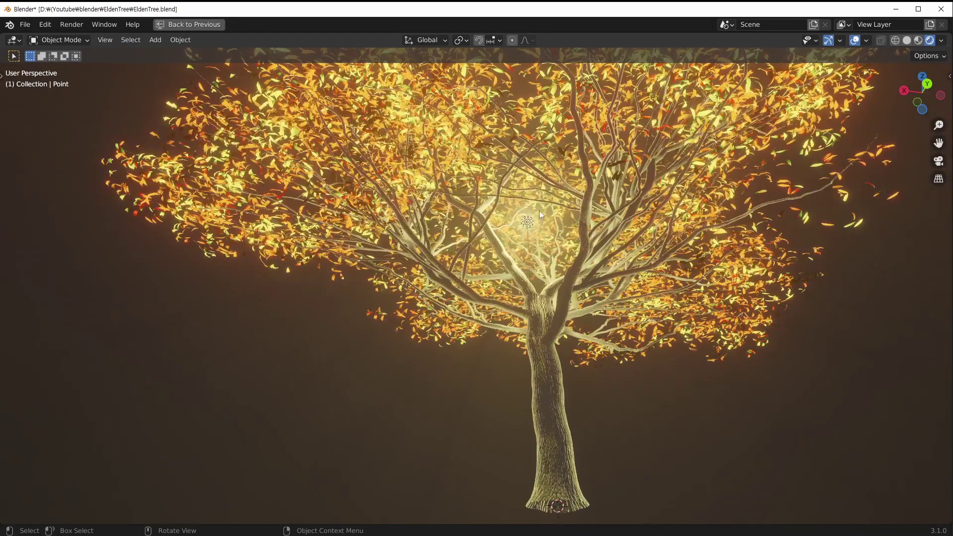
key(g)
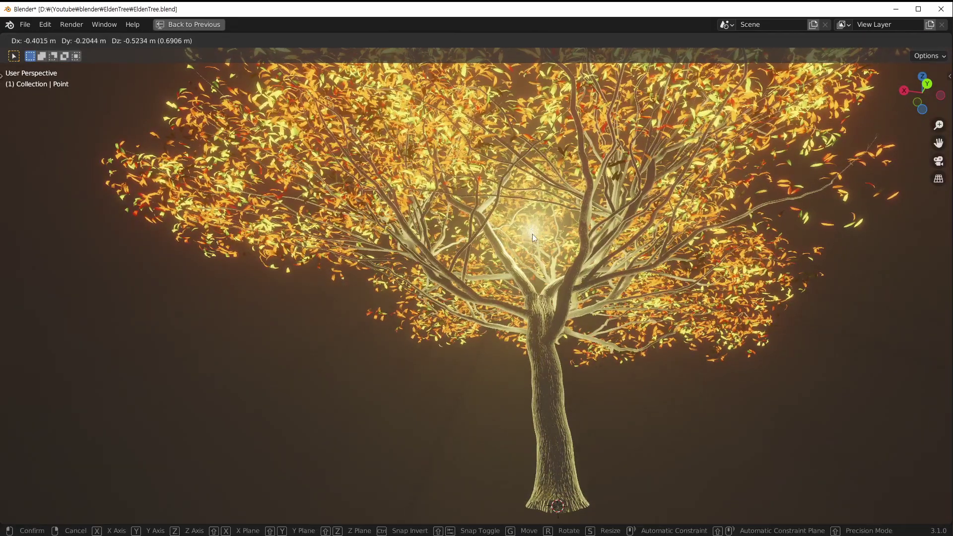
click(532, 233)
middle_drag(731, 410, 691, 310)
scroll(690, 311, up, 3)
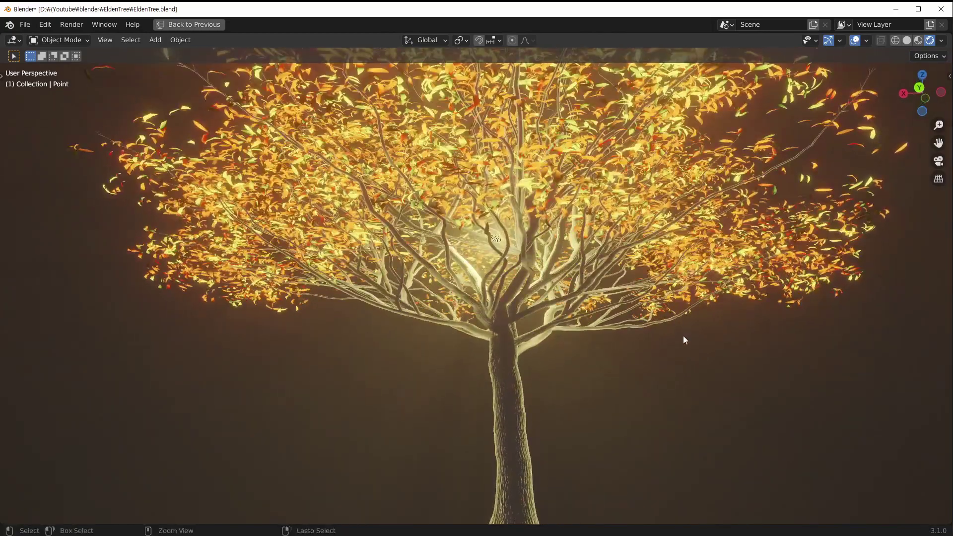
Step: Restore the split layout and assign an Environment Texture to the world background's colour
key(ctrl+space)
click(798, 233)
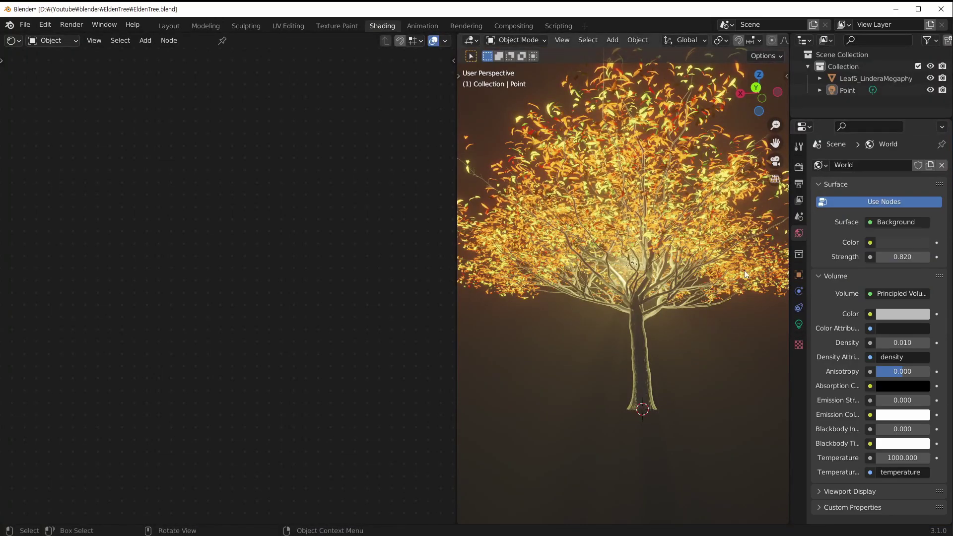
middle_drag(744, 270, 658, 320)
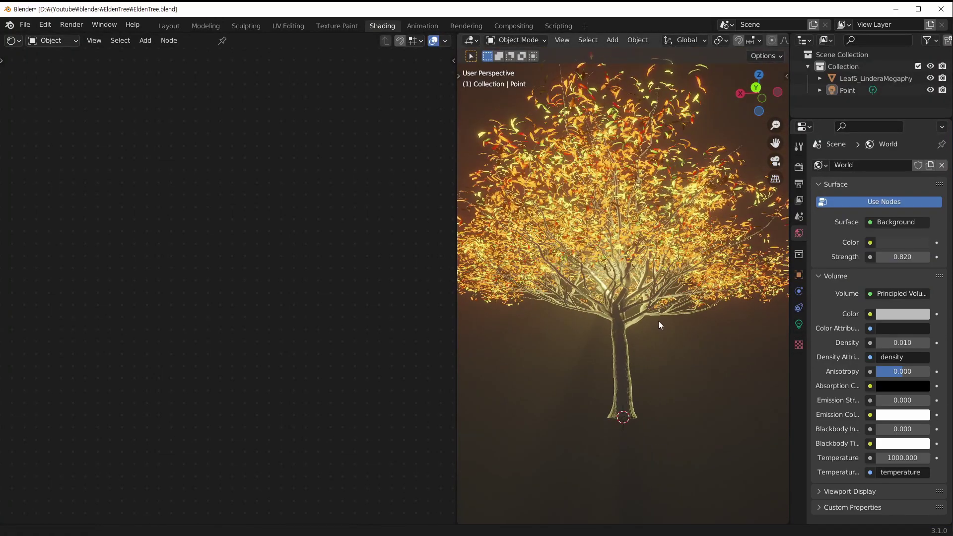
click(870, 243)
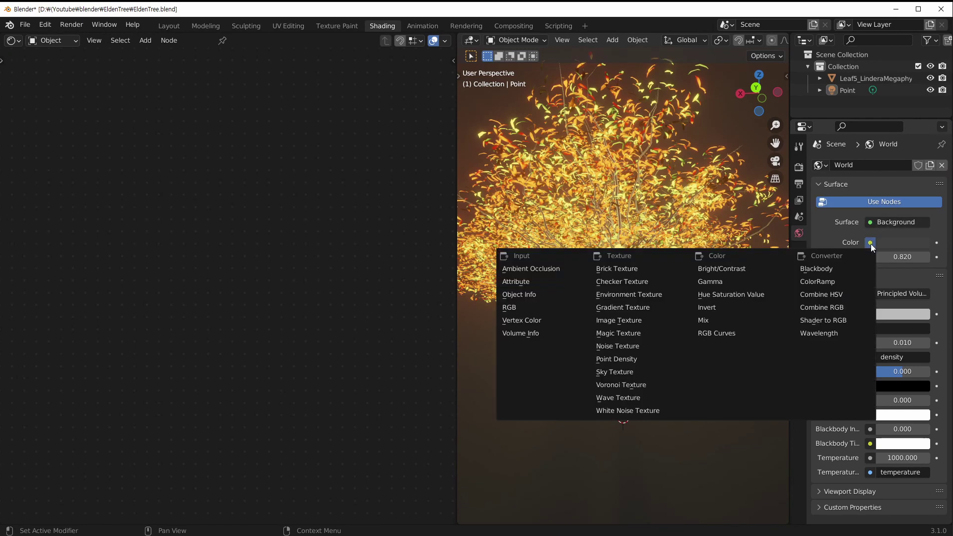
click(653, 297)
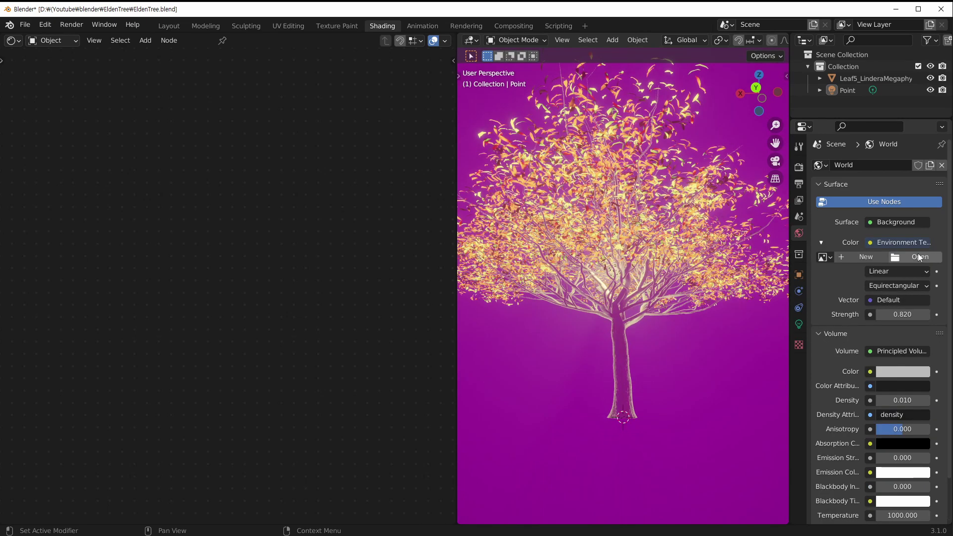
Step: Load night.exr from the HDRI folder as the world environment image and check the tree against it in the enlarged view
click(918, 256)
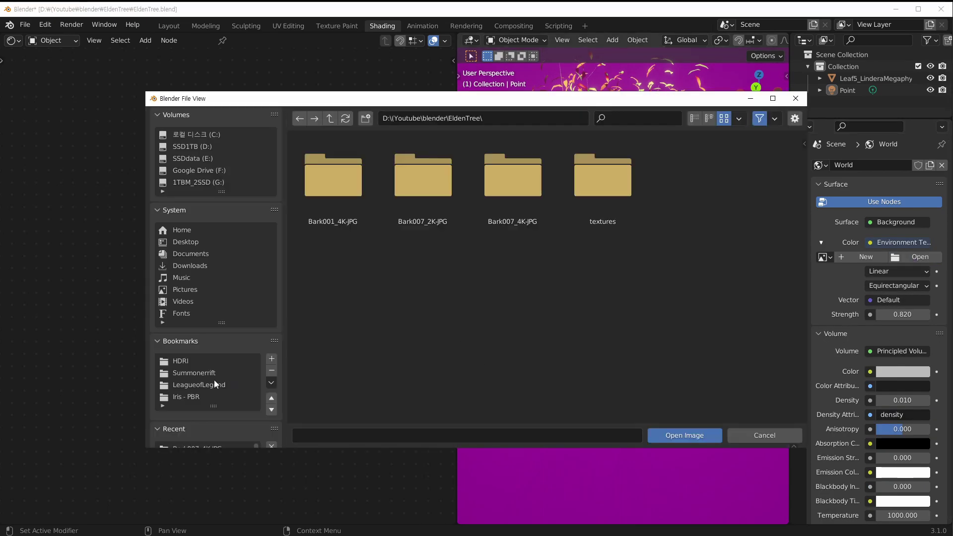
click(194, 361)
scroll(502, 298, down, 6)
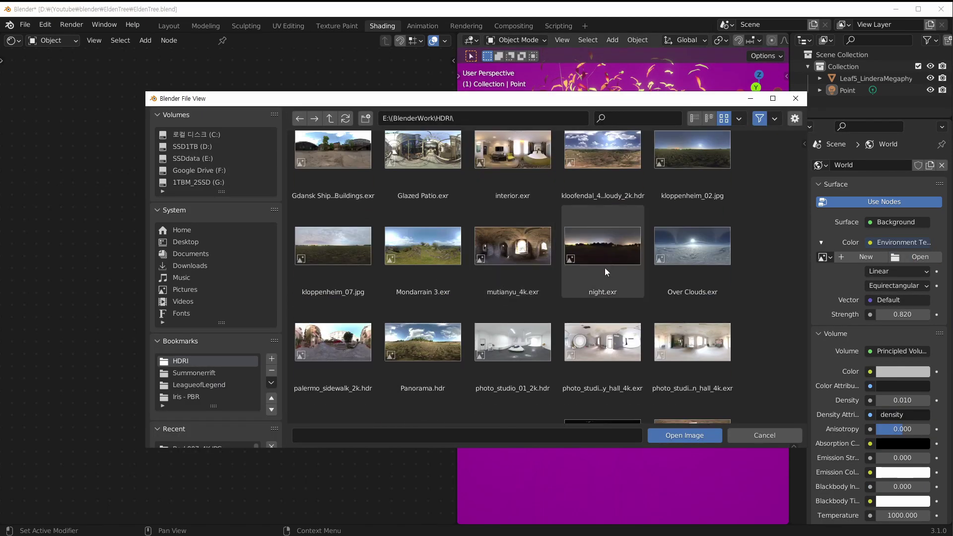
scroll(617, 261, down, 3)
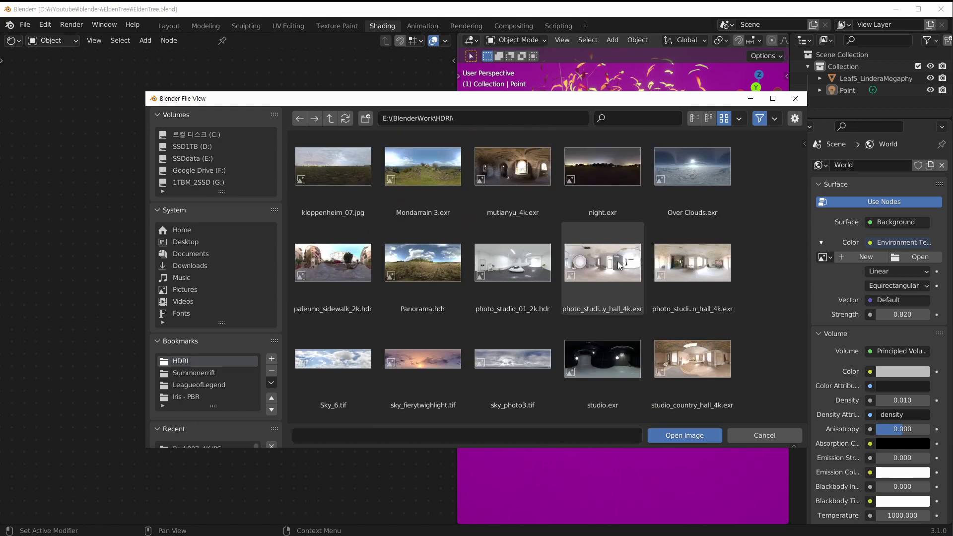
scroll(617, 261, up, 4)
double_click(608, 254)
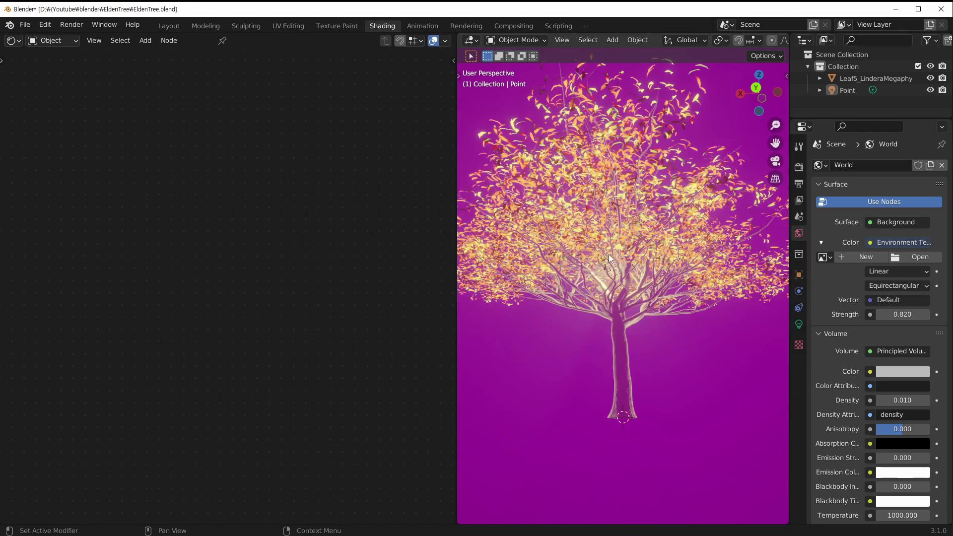
key(ctrl+alt+space)
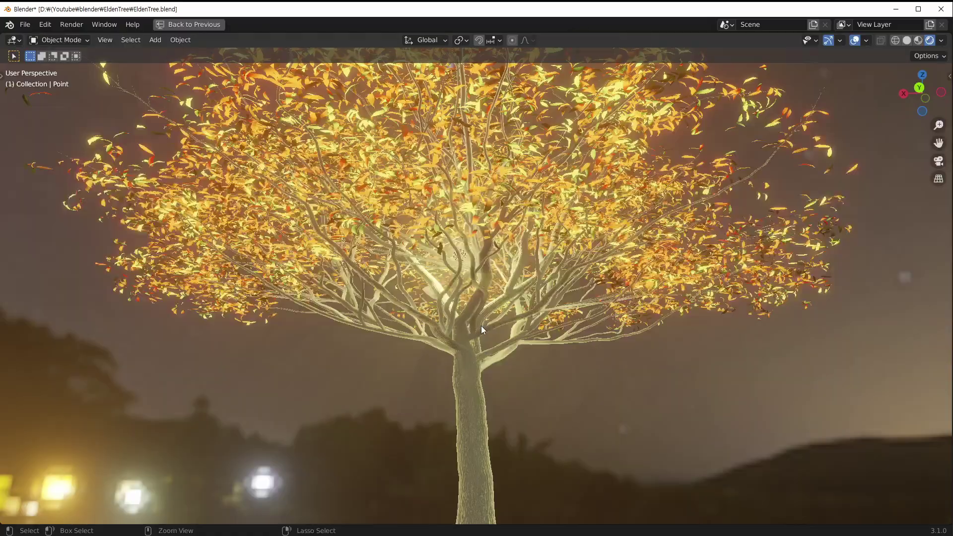
mouse_move(554, 348)
middle_down()
mouse_move(511, 368)
mouse_move(371, 373)
mouse_move(454, 327)
mouse_move(644, 355)
mouse_move(635, 353)
middle_up()
scroll(511, 368, down, 3)
scroll(418, 345, down, 5)
scroll(454, 327, up, 6)
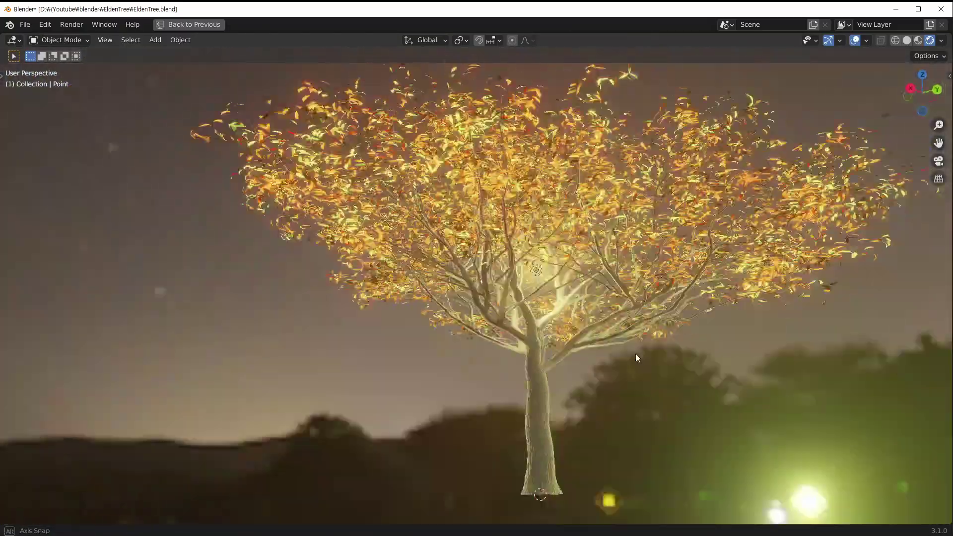
key(ctrl+alt+space)
Step: Replace the environment image with the starry kloppenheim_02.jpg and inspect the tree against it from several distances
click(924, 257)
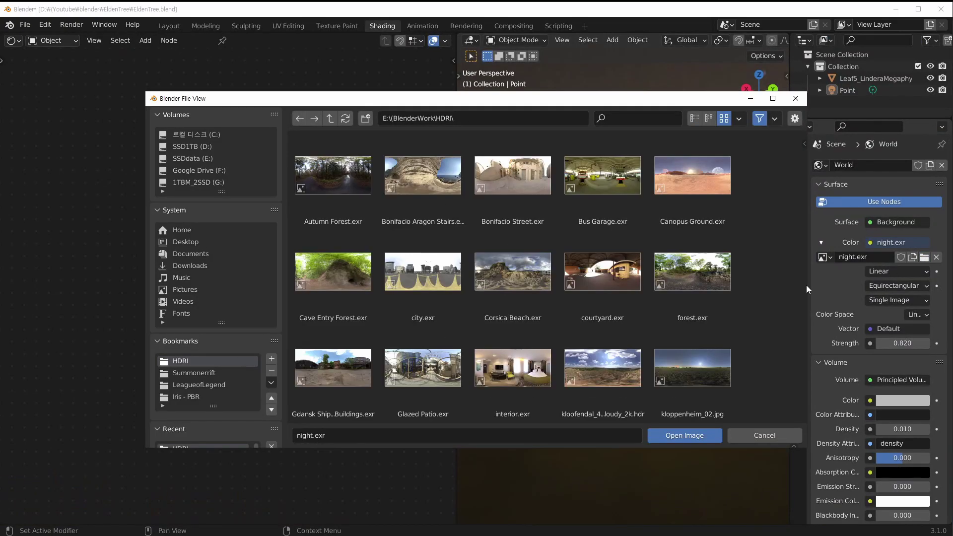
key(Escape)
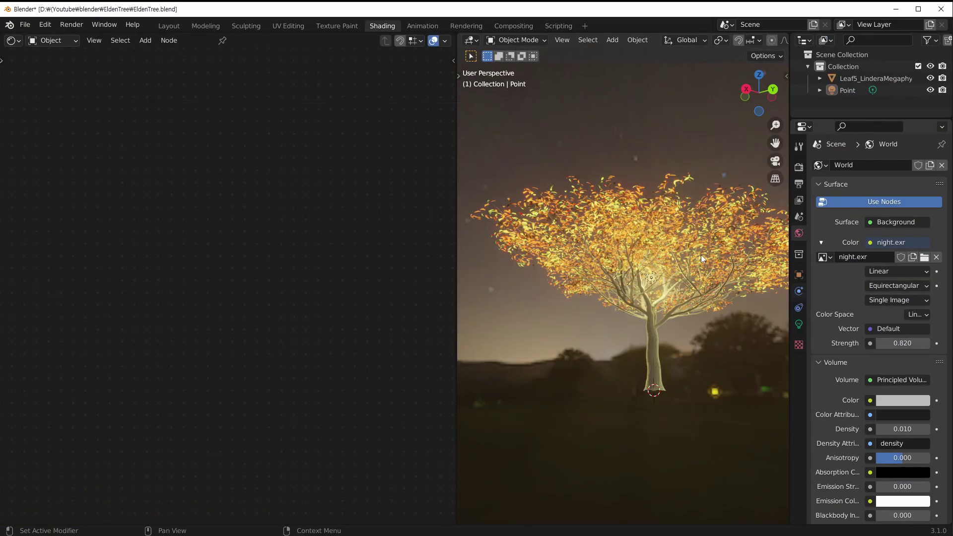
scroll(650, 327, up, 3)
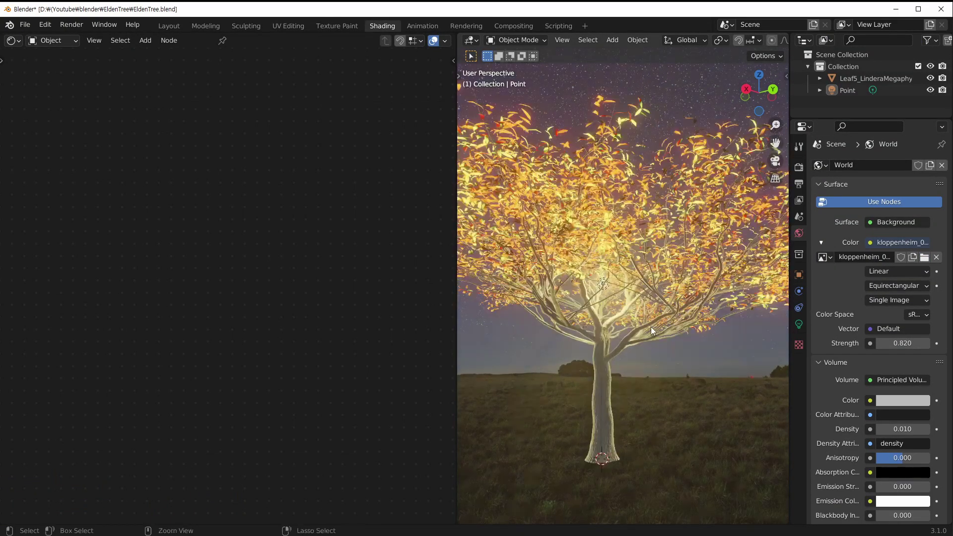
key(ctrl+alt+space)
scroll(650, 324, down, 6)
scroll(629, 315, up, 6)
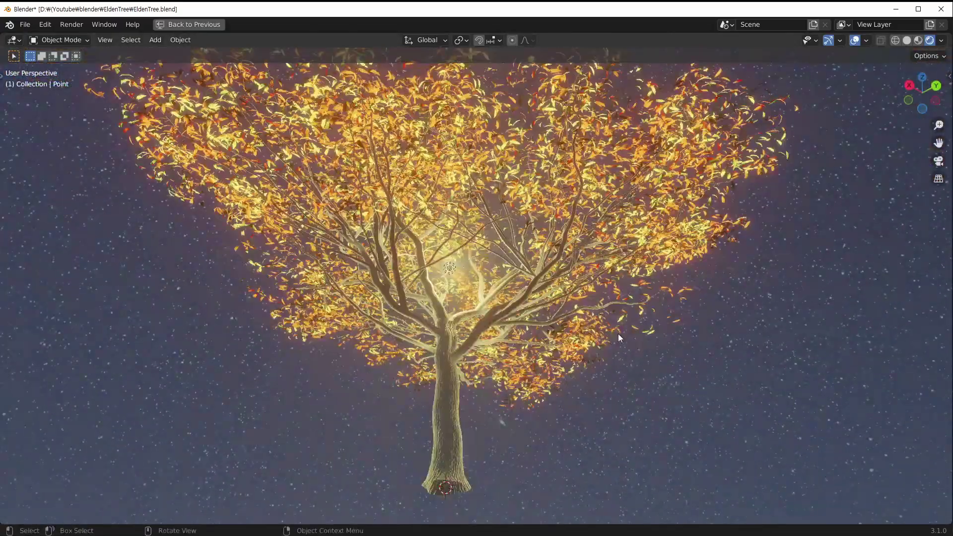
scroll(633, 360, down, 3)
scroll(739, 382, up, 3)
key(ctrl+alt+space)
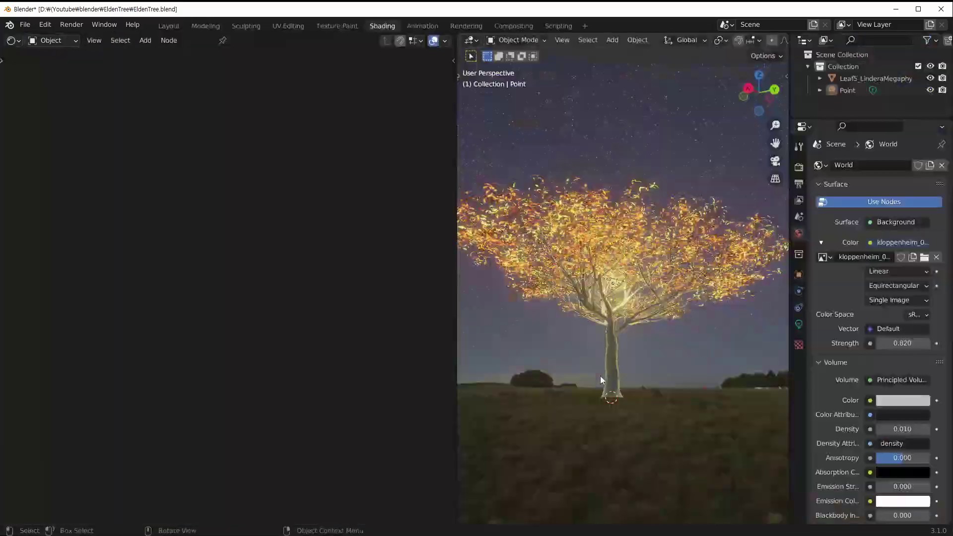
Step: Raise the world background strength to 1.000 and check the tree against the brighter sky
middle_drag(608, 348, 620, 350)
drag(883, 343, 892, 343)
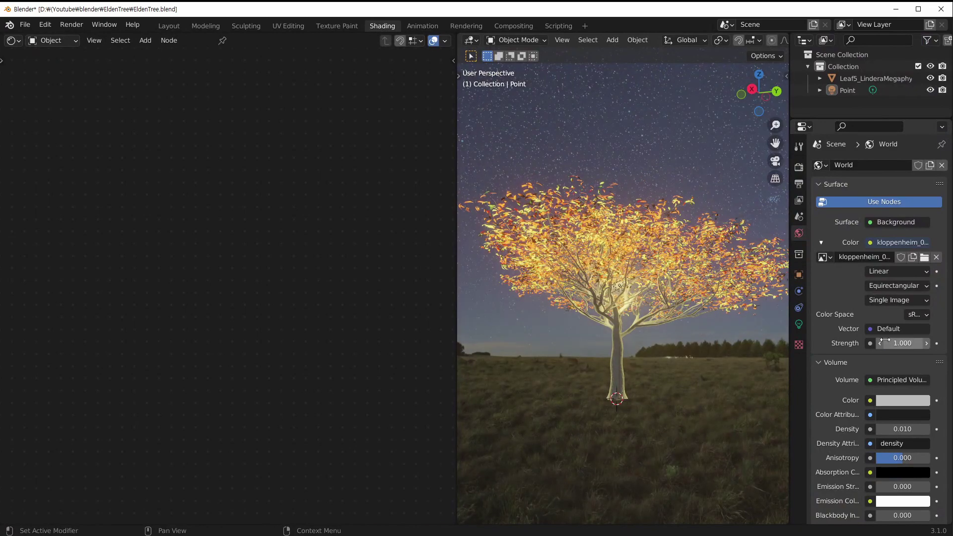
middle_drag(649, 351, 644, 352)
scroll(674, 371, up, 2)
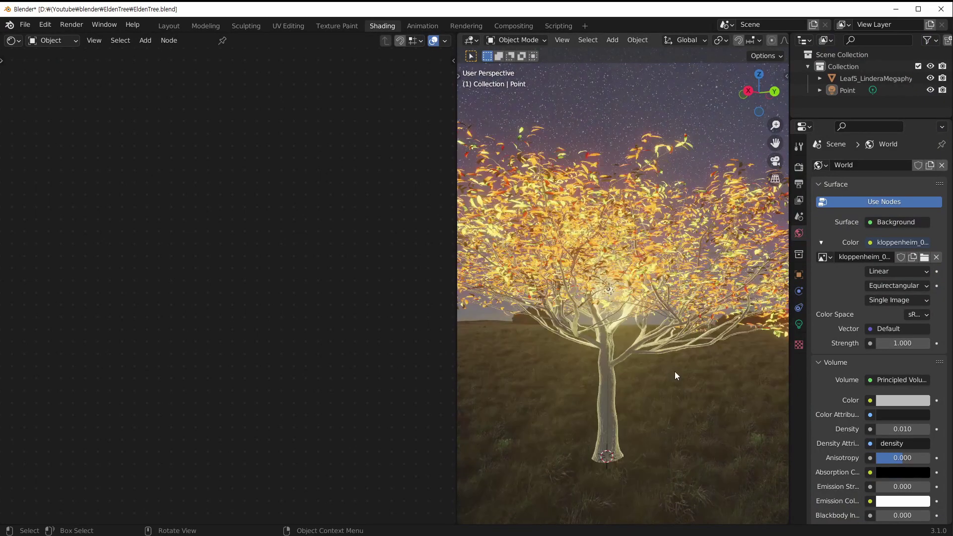
Step: Set the world volume density to 0.02 and inspect the denser fog around the tree in the enlarged view
click(905, 428)
text(0.02)
key(Return)
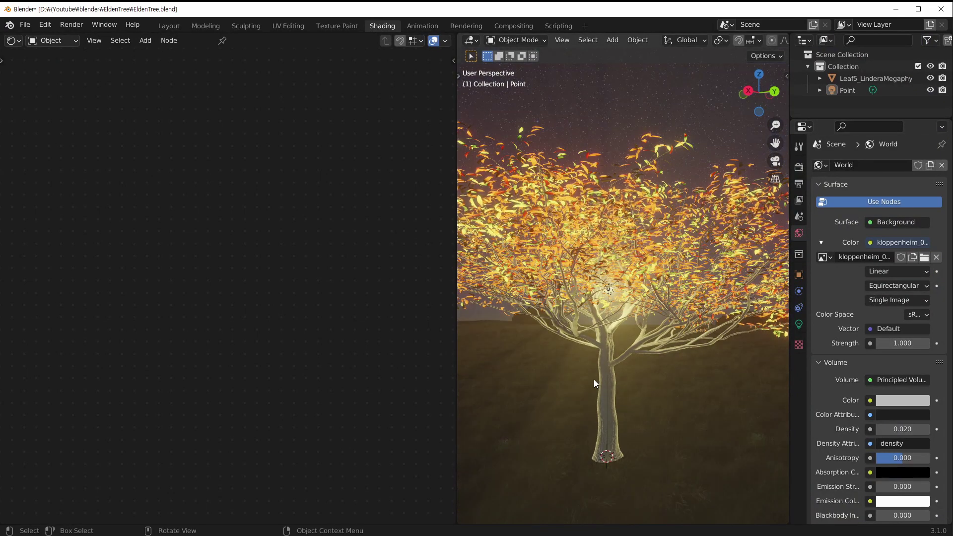
middle_drag(593, 379, 596, 358)
key(ctrl+space)
scroll(584, 412, down, 3)
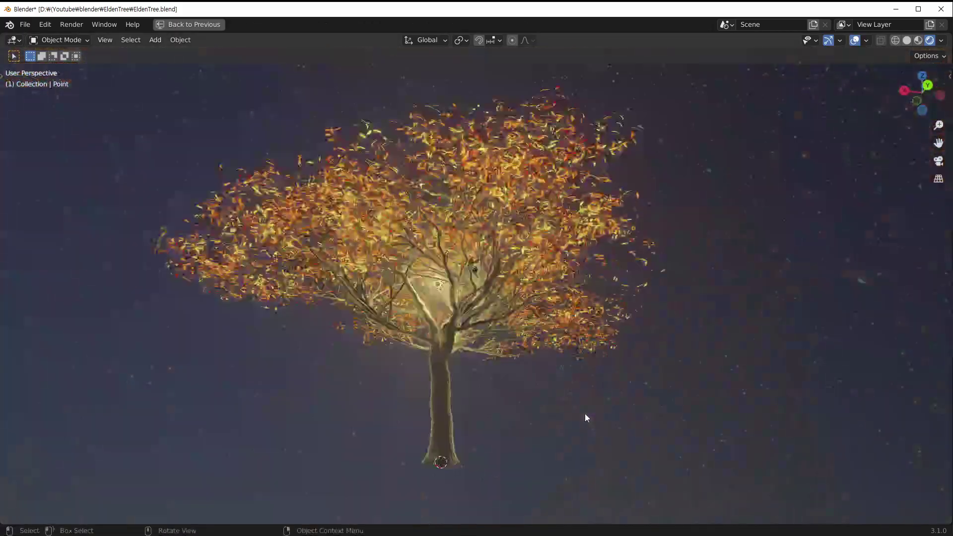
scroll(585, 409, up, 1)
middle_drag(560, 413, 590, 397)
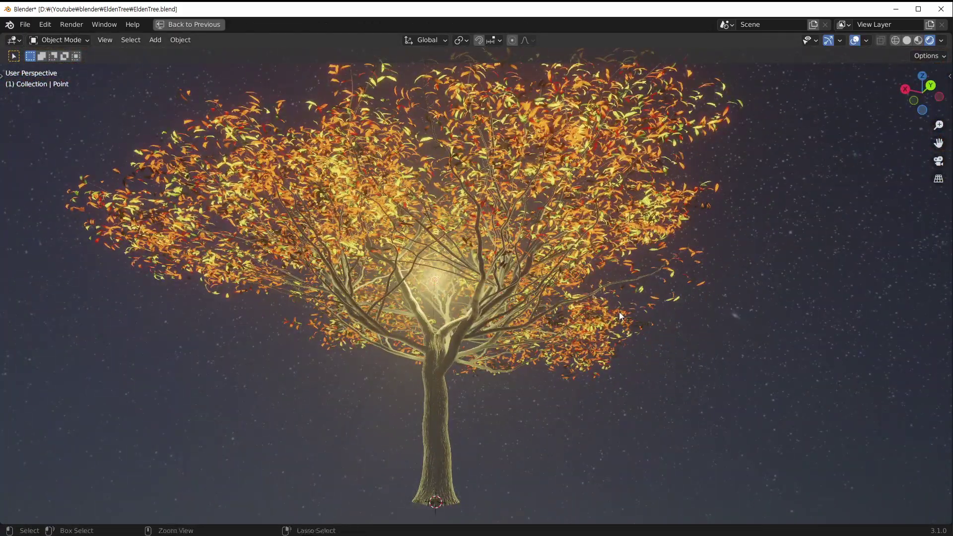
Step: Raise the tree's Bark material emission strength to 5.300 in its Principled BSDF
key(ctrl+space)
click(713, 198)
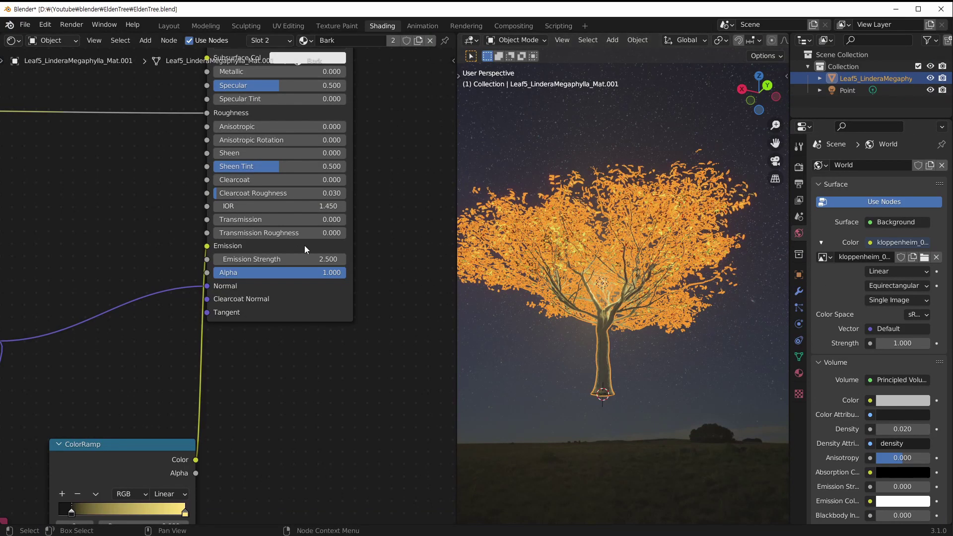
drag(304, 259, 283, 259)
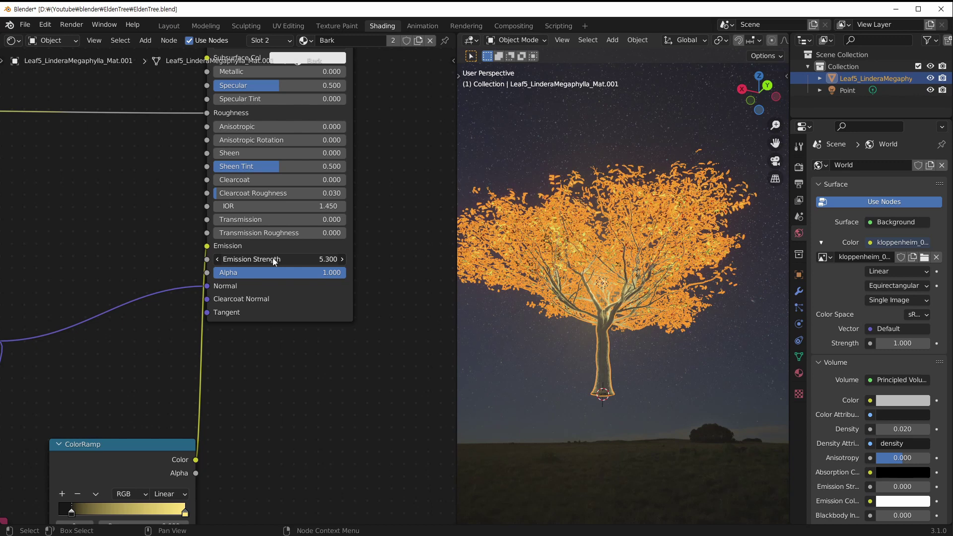
Step: Set the Leaf material's emission strength to 19.100 and check the brighter foliage in the enlarged view
click(798, 373)
click(863, 168)
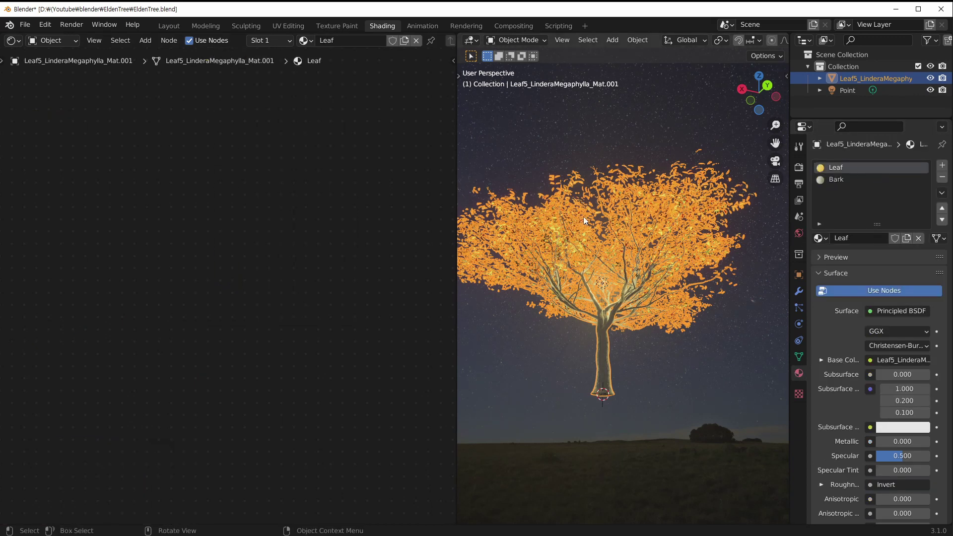
scroll(316, 293, down, 8)
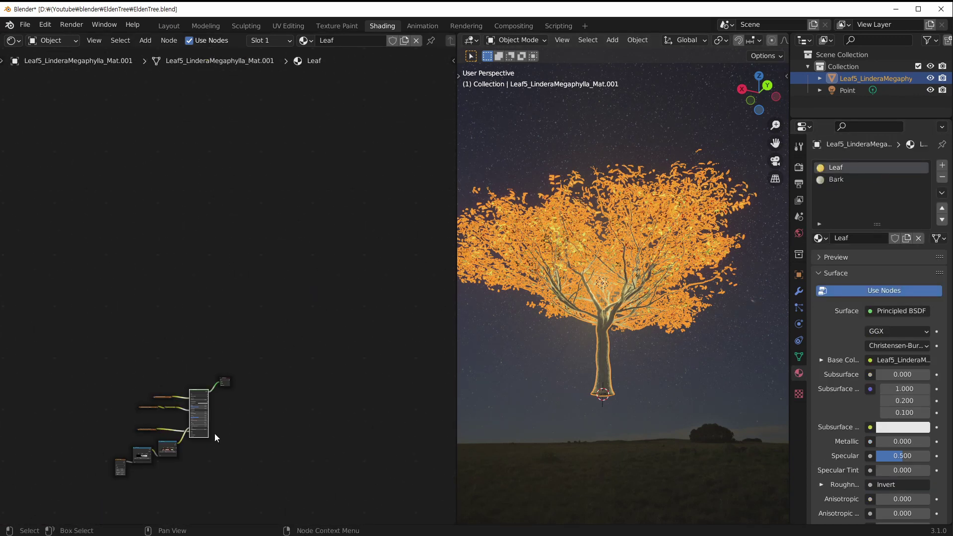
middle_drag(214, 433, 302, 271)
scroll(298, 261, up, 6)
middle_drag(334, 232, 202, 295)
scroll(266, 305, up, 7)
scroll(266, 310, up, 4)
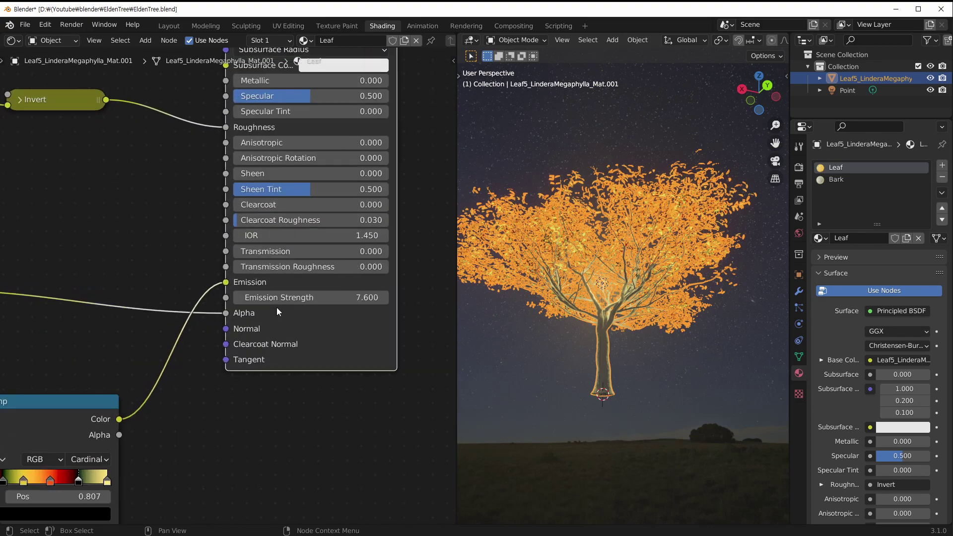
drag(278, 300, 313, 300)
key(ctrl+space)
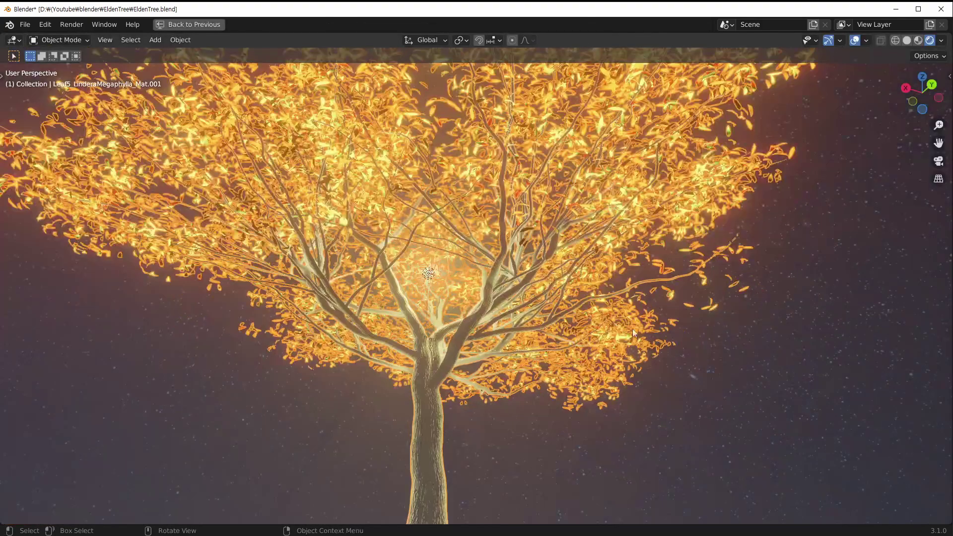
scroll(632, 328, down, 3)
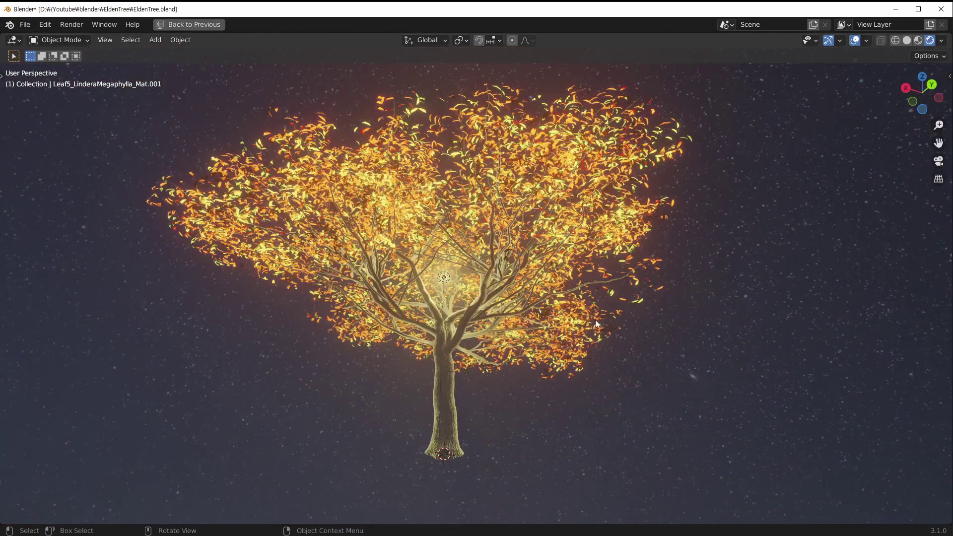
Step: Raise the Bloom radius to 7.920 and inspect the tree's glow from several angles in the enlarged view
key(ctrl+space)
click(798, 167)
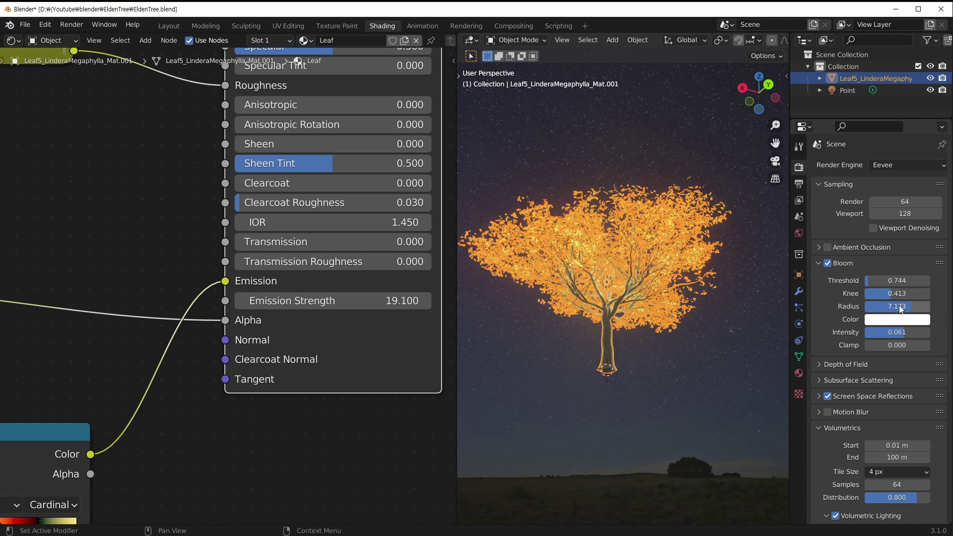
drag(901, 308, 917, 306)
key(ctrl+space)
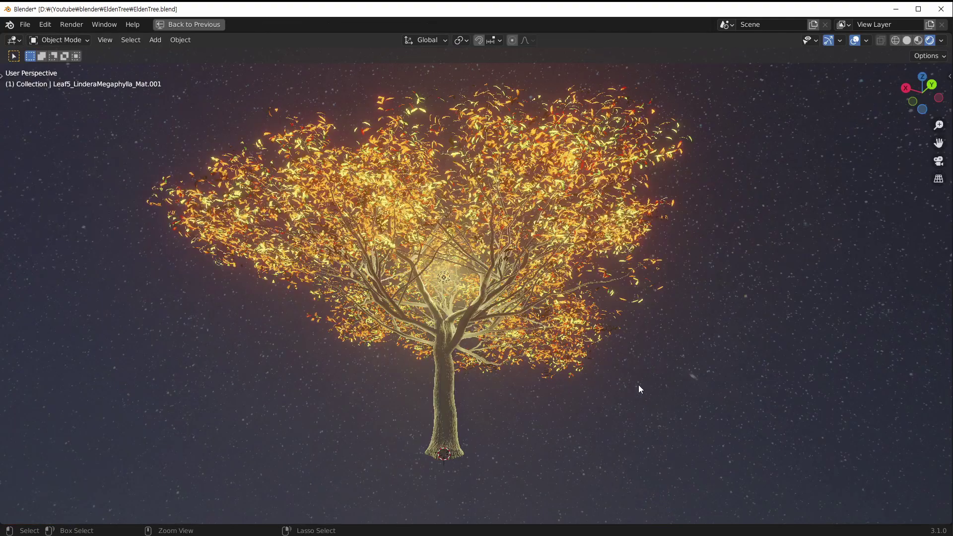
scroll(638, 385, up, 3)
shift+middle_drag(554, 447, 379, 458)
scroll(612, 460, down, 2)
scroll(612, 459, up, 2)
middle_drag(572, 469, 637, 242)
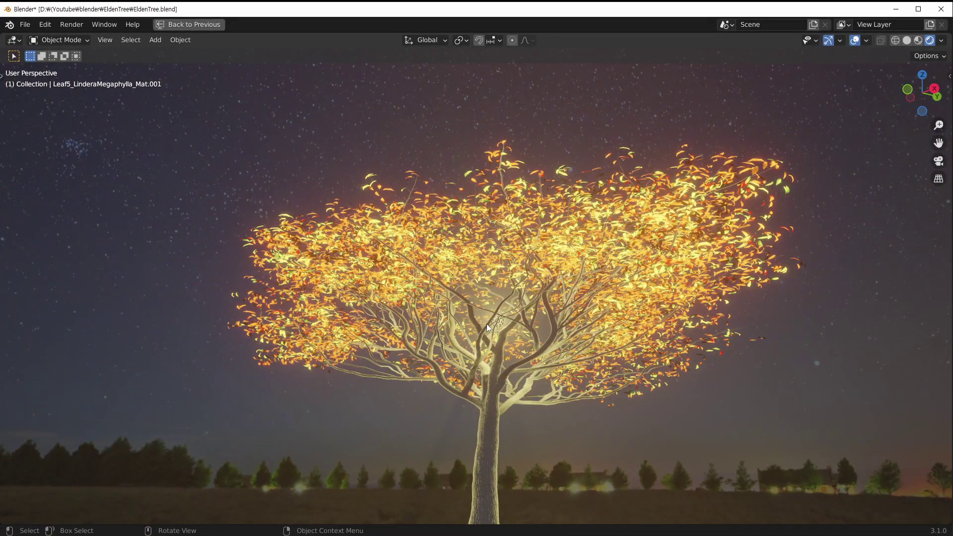
middle_drag(571, 276, 498, 323)
Step: Widen the 3D viewport, duplicate the central point light and place the copy in the outer left foliage of the canopy
click(497, 323)
middle_drag(570, 355, 736, 218)
key(n)
key(n)
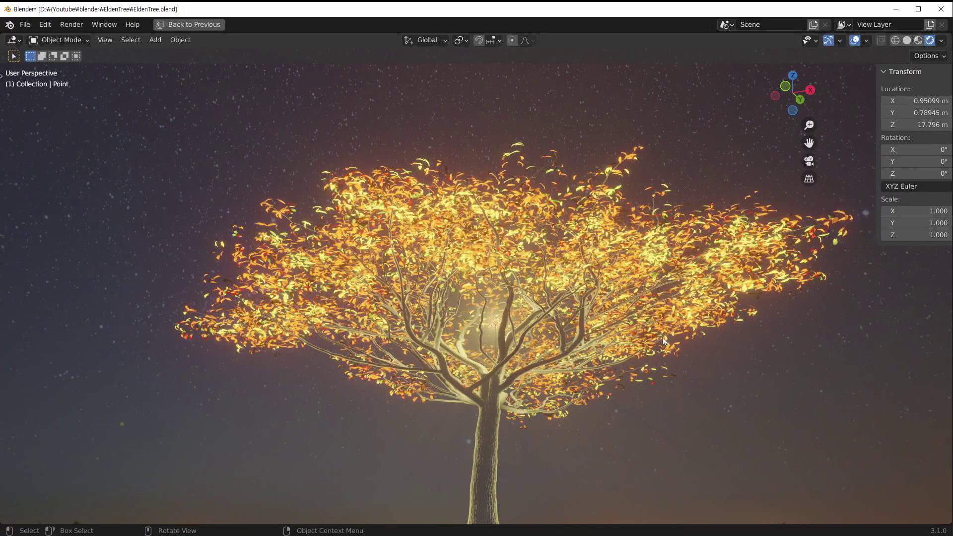
key(ctrl+space)
scroll(673, 291, up, 2)
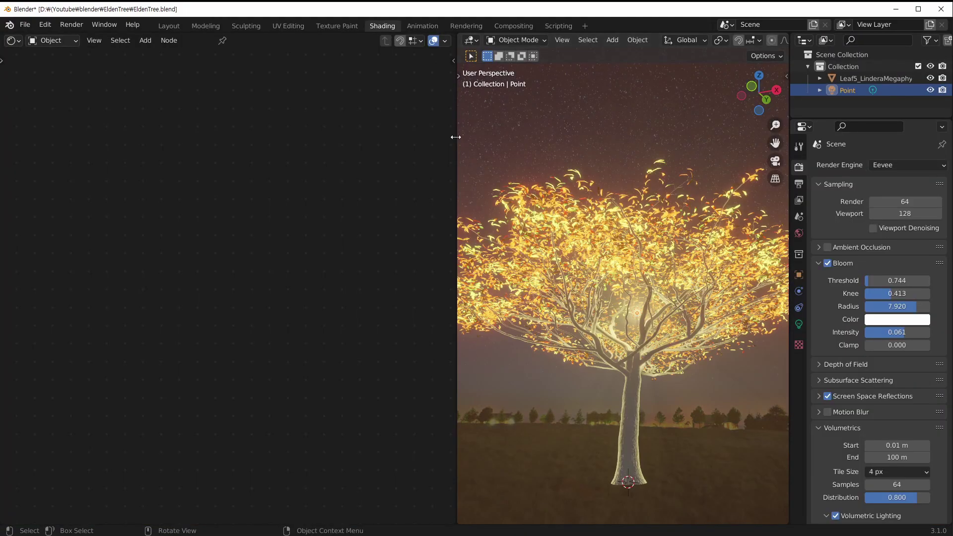
drag(455, 136, 157, 136)
key(shift+d)
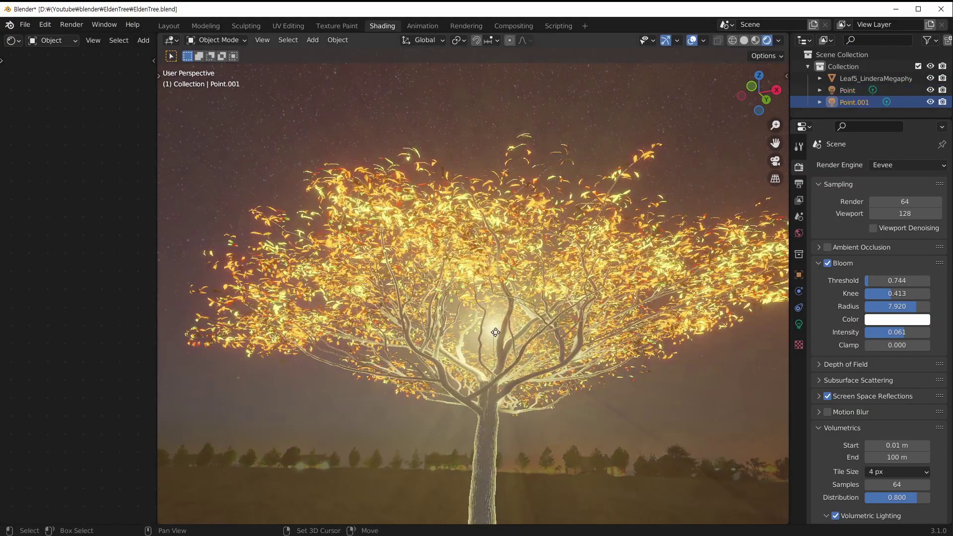
click(311, 282)
Step: Turn off shadows for the duplicated point light and set its power to 5000 W
click(798, 329)
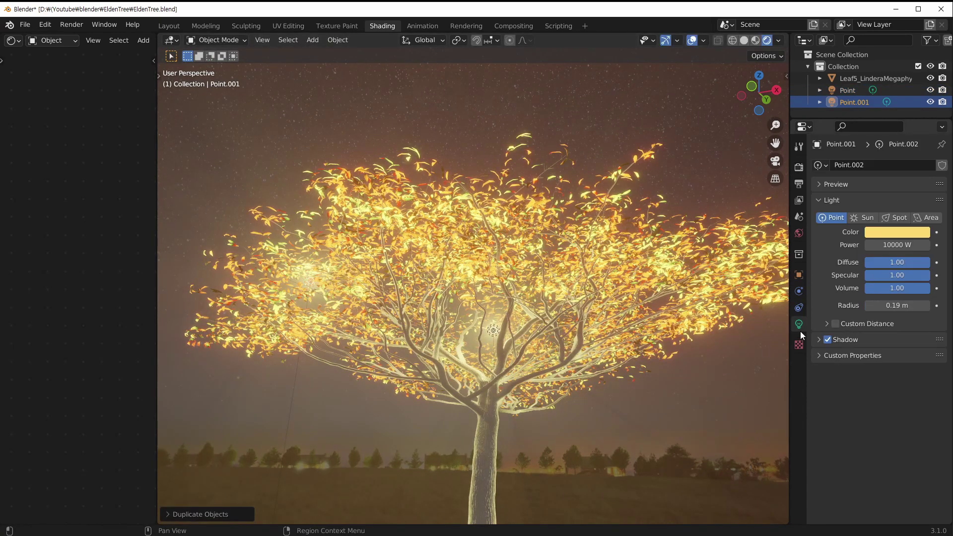
click(827, 339)
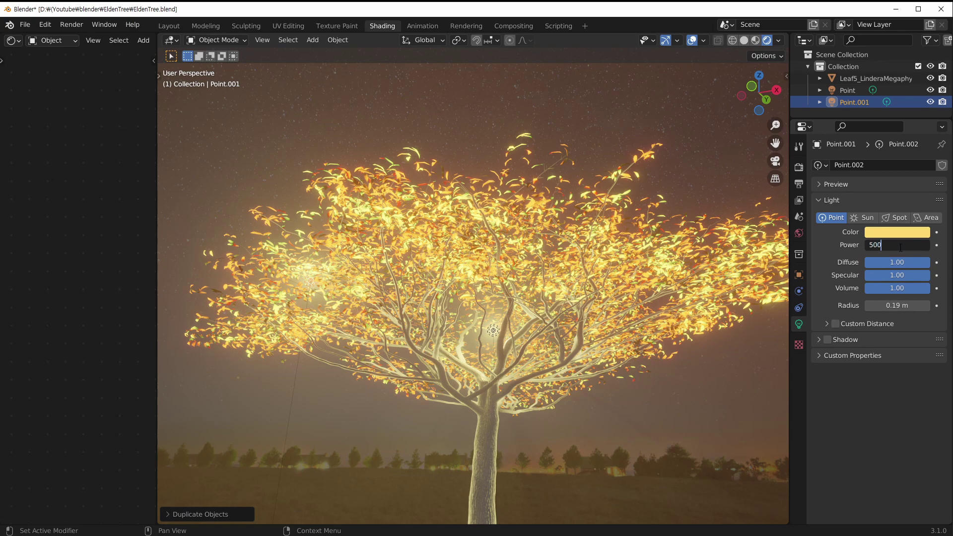
text(0)
key(Return)
Step: Change the duplicated light's color to orange (H 0.042, S 0.979) and set its power to 2000 W
click(878, 231)
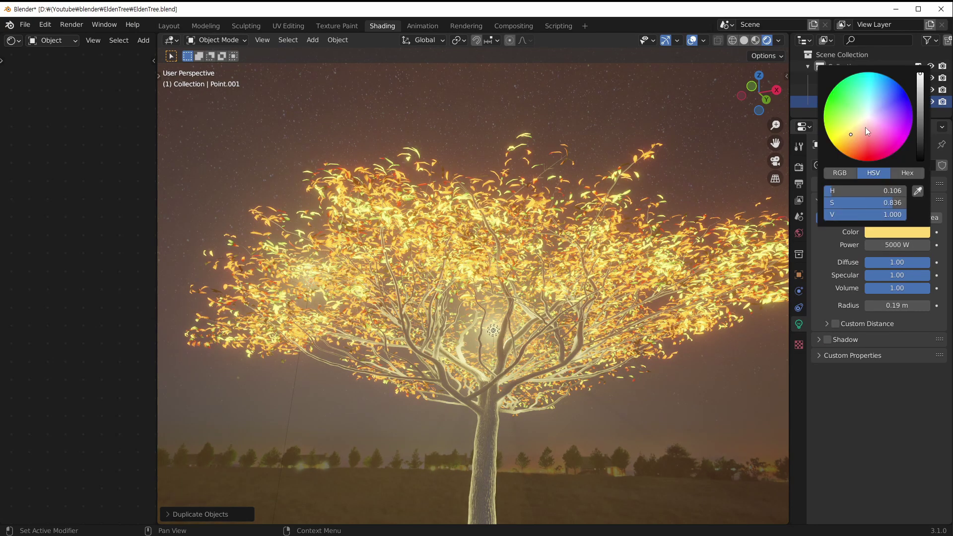
drag(853, 155, 850, 149)
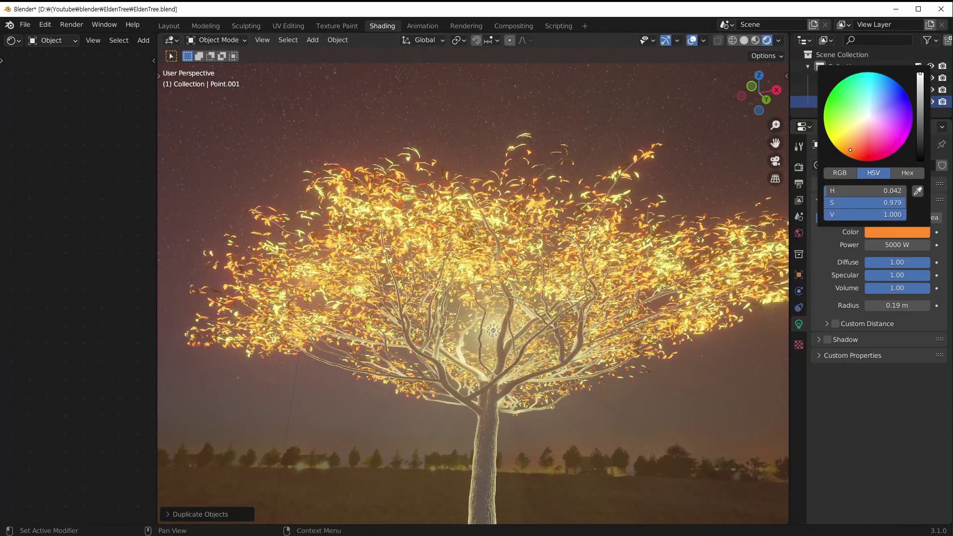
click(896, 245)
text(2000)
key(Return)
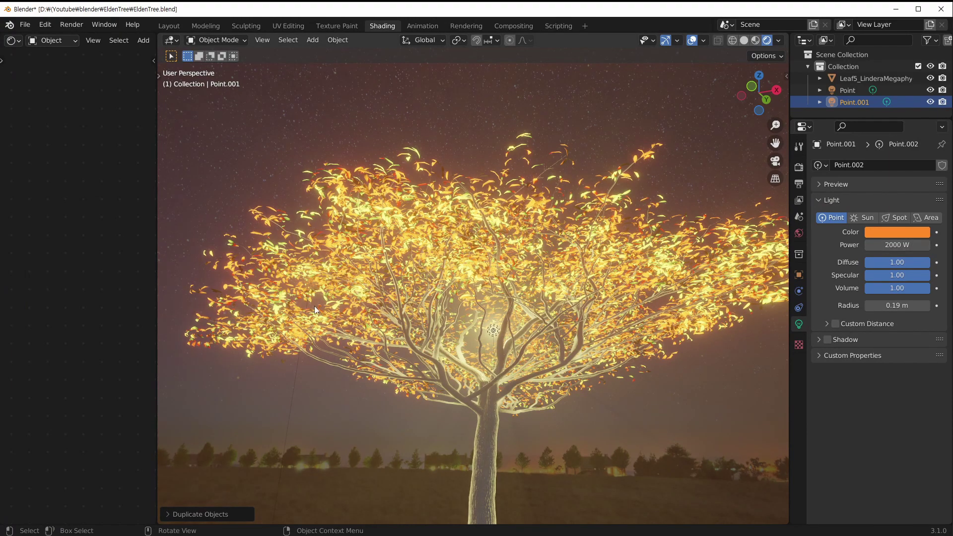
Step: Reposition the orange light from above so it sits within the left side of the canopy
key(shift+d)
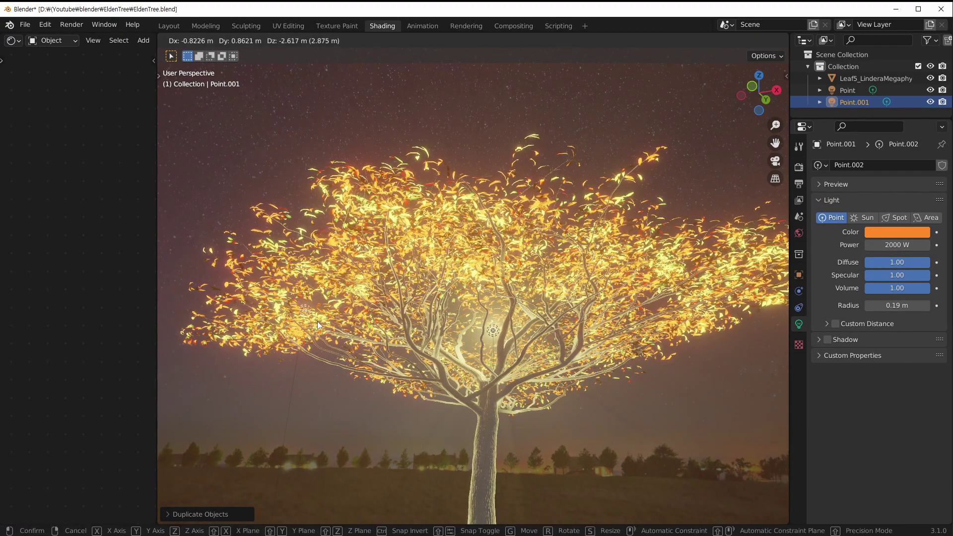
click(317, 320)
middle_drag(317, 321, 376, 455)
key(g)
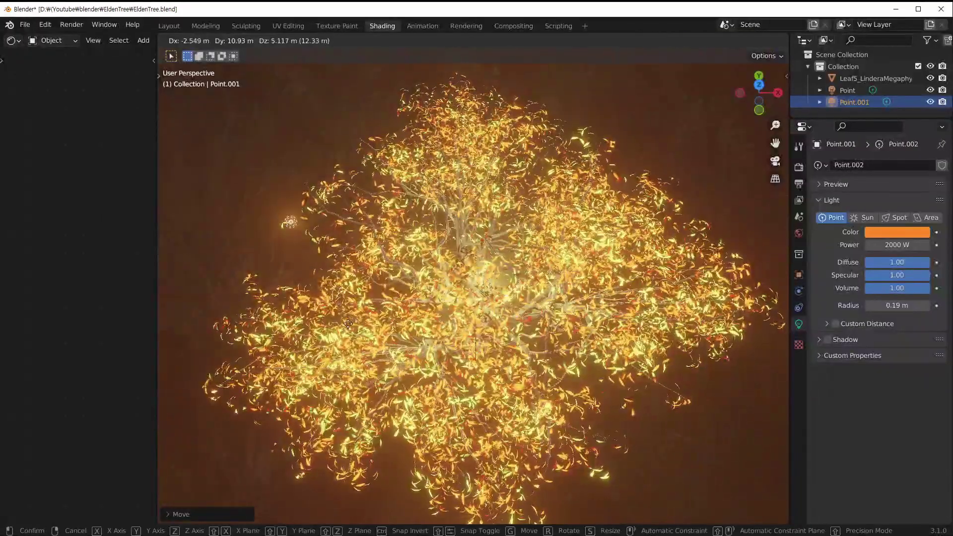
click(321, 314)
Step: Duplicate the orange light to the opposite end of the canopy and color the copy pale gold (H 0.093, S 0.818)
key(shift+d)
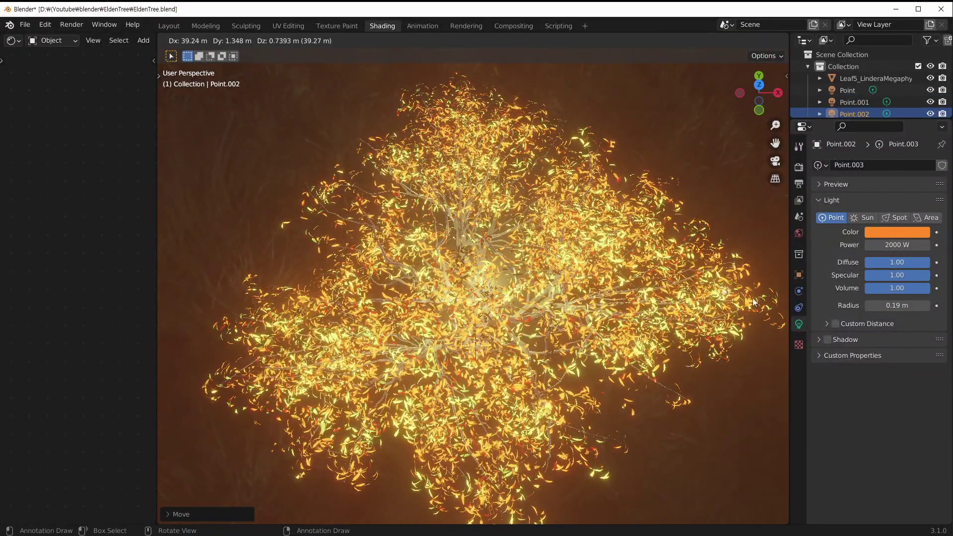
click(752, 298)
click(897, 232)
click(854, 133)
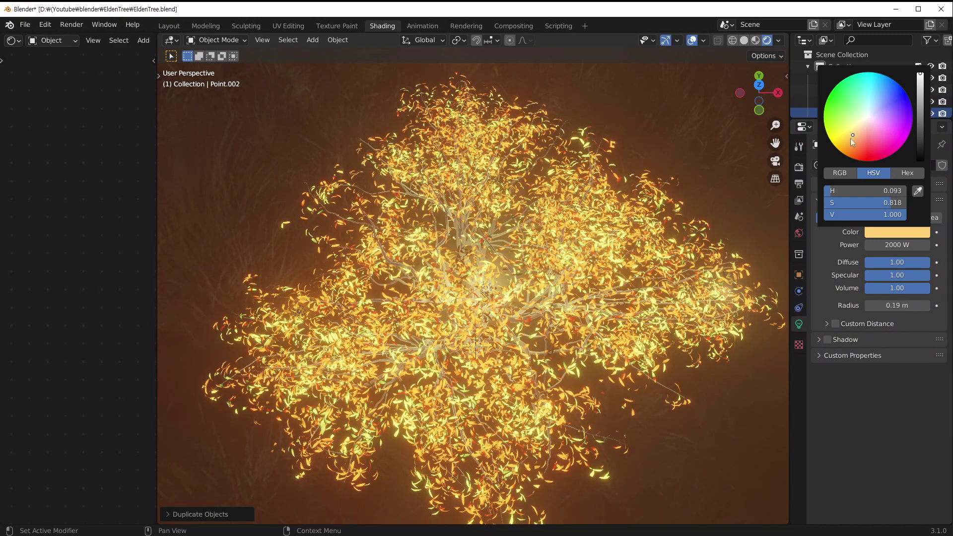
Step: Set the pale gold light's power to 5000 W and reposition it among the outer leaves on its side
key(g)
click(676, 382)
click(898, 245)
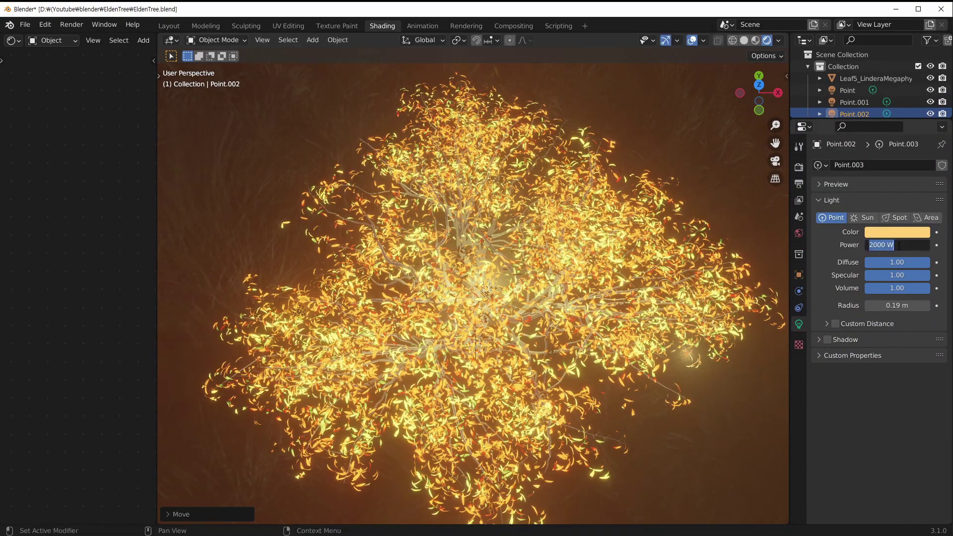
text(5000)
key(Return)
key(g)
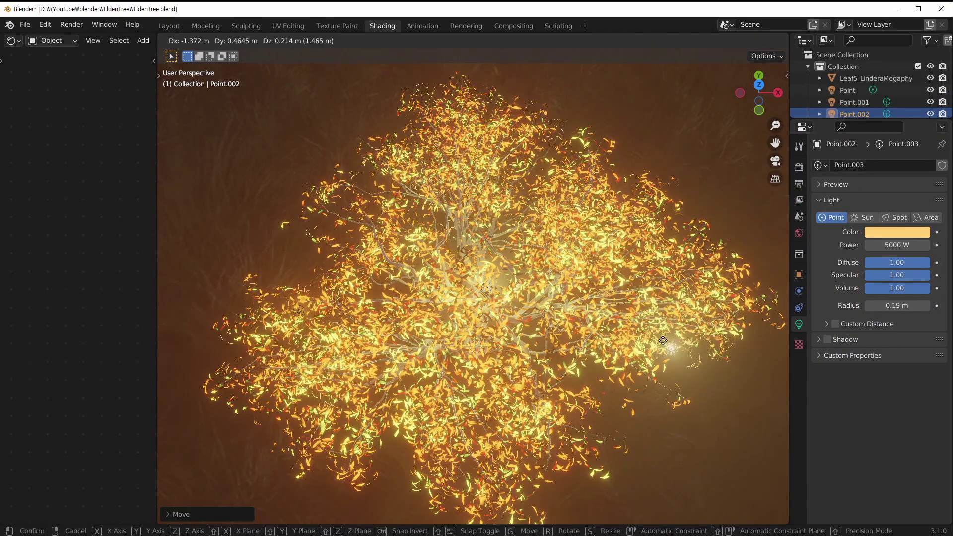
click(683, 303)
Step: Duplicate the pale gold light onto another outer branch cluster and adjust its height and position within the foliage
key(shift+d)
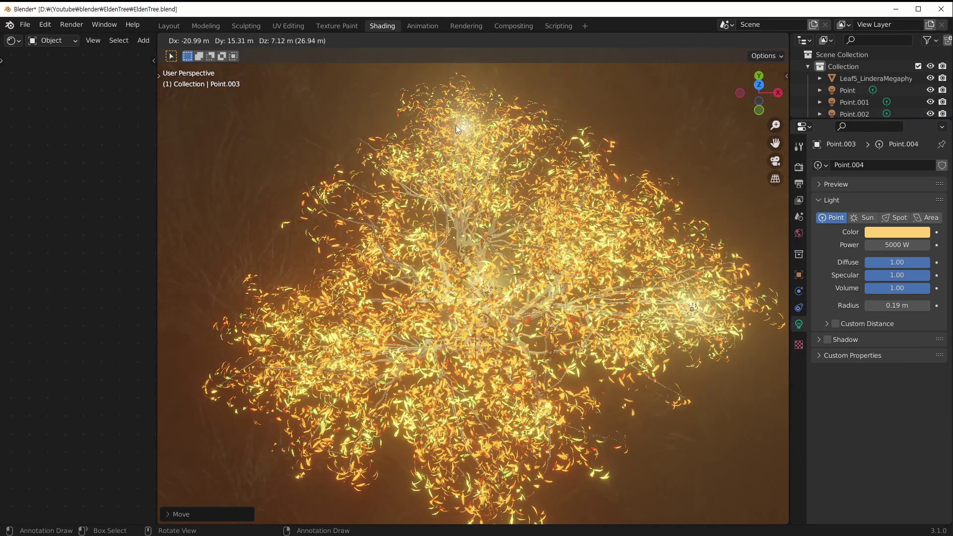
click(455, 125)
middle_drag(461, 209, 639, 106)
middle_drag(412, 329, 419, 327)
key(g)
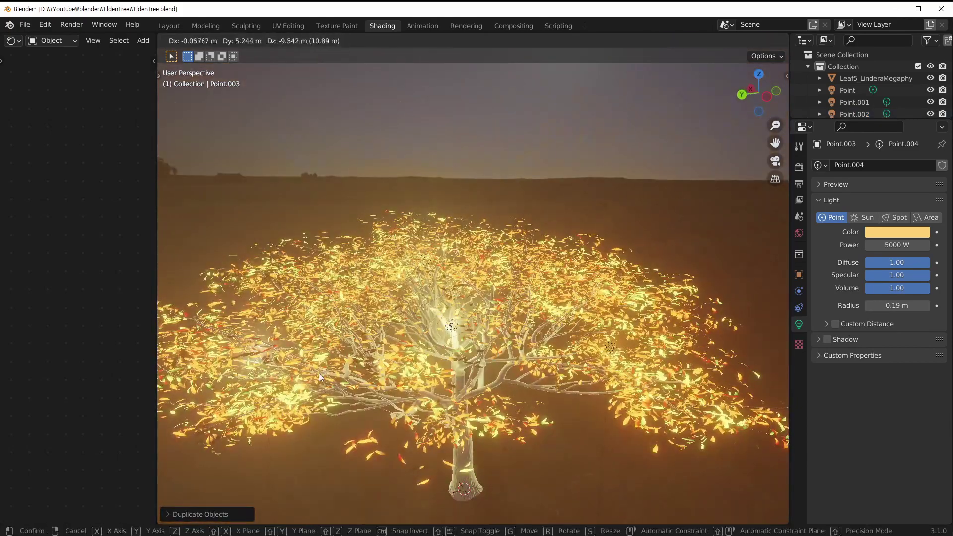
click(319, 373)
middle_drag(318, 373, 358, 341)
key(g)
click(369, 351)
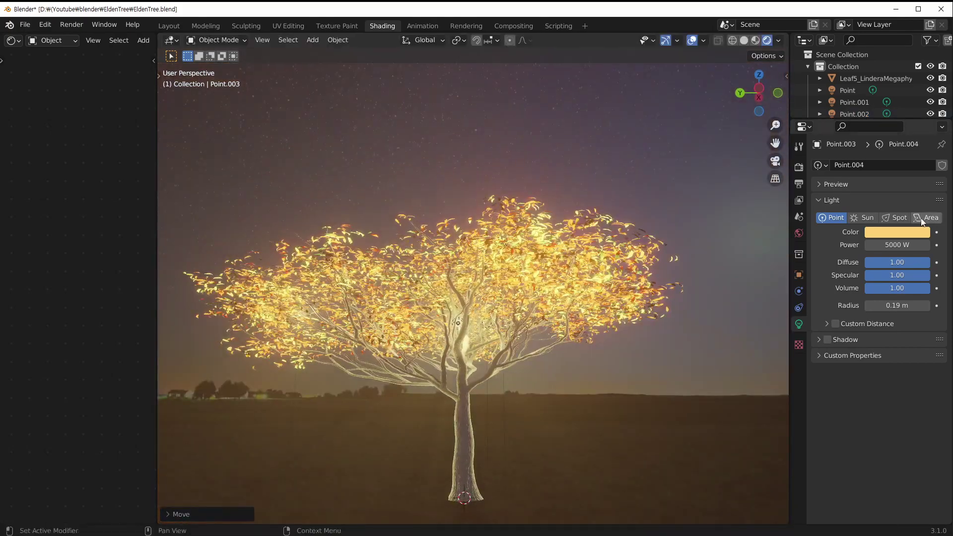
Step: Change the newest point light's color to yellow (H 0.191, S 0.882)
click(890, 231)
drag(862, 132, 843, 127)
mouse_move(523, 380)
middle_down()
mouse_move(513, 356)
mouse_move(474, 341)
mouse_move(436, 357)
middle_up()
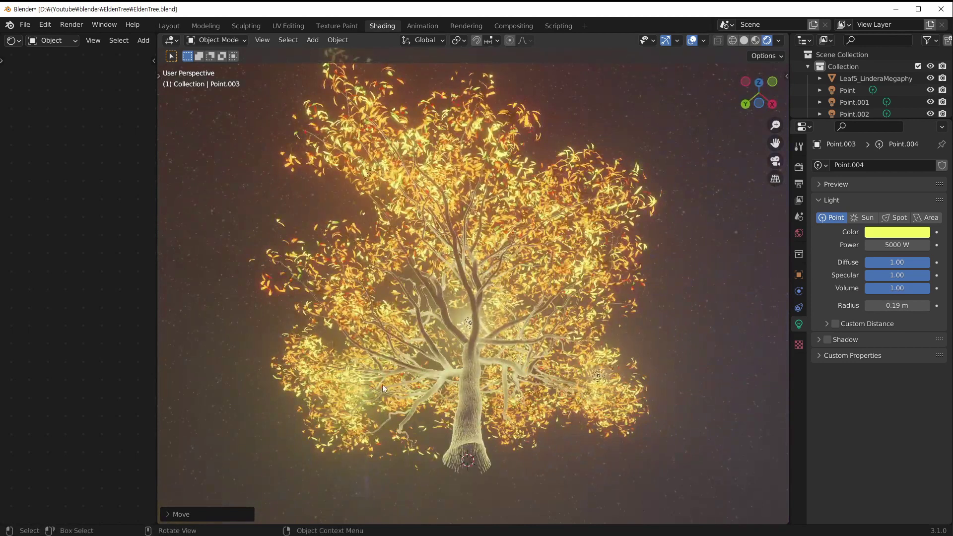
Step: Duplicate the yellow light into another part of the canopy and color the copy magenta (H 0.939, S 0.994)
key(shift+d)
key(Escape)
click(888, 234)
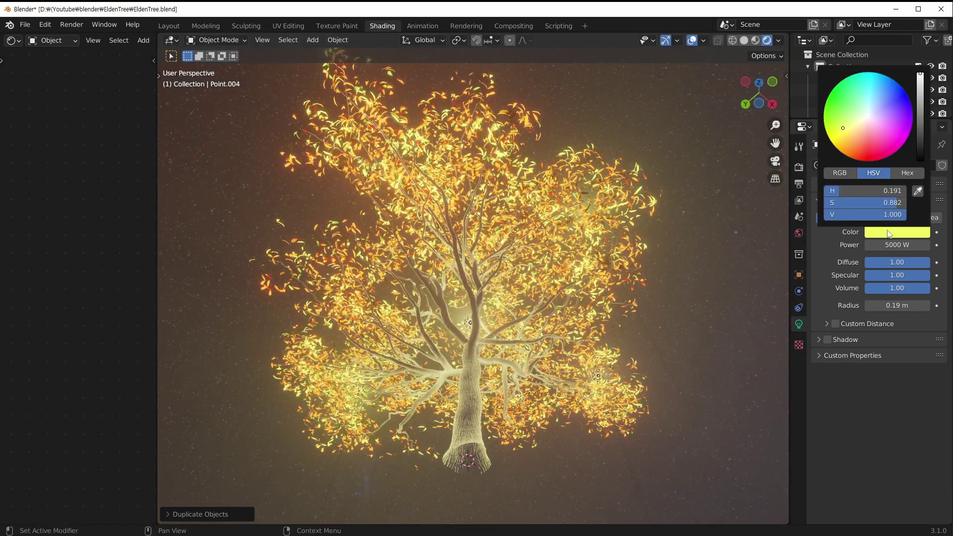
drag(896, 127, 892, 150)
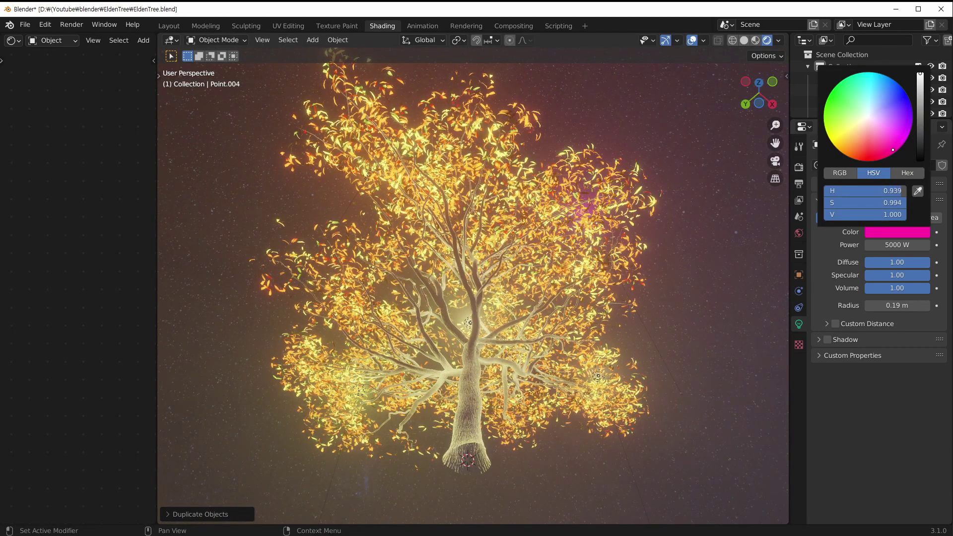
Step: Reposition the magenta light in the canopy's outer foliage and set its power to 300 W
middle_drag(616, 283, 645, 263)
key(g)
click(645, 262)
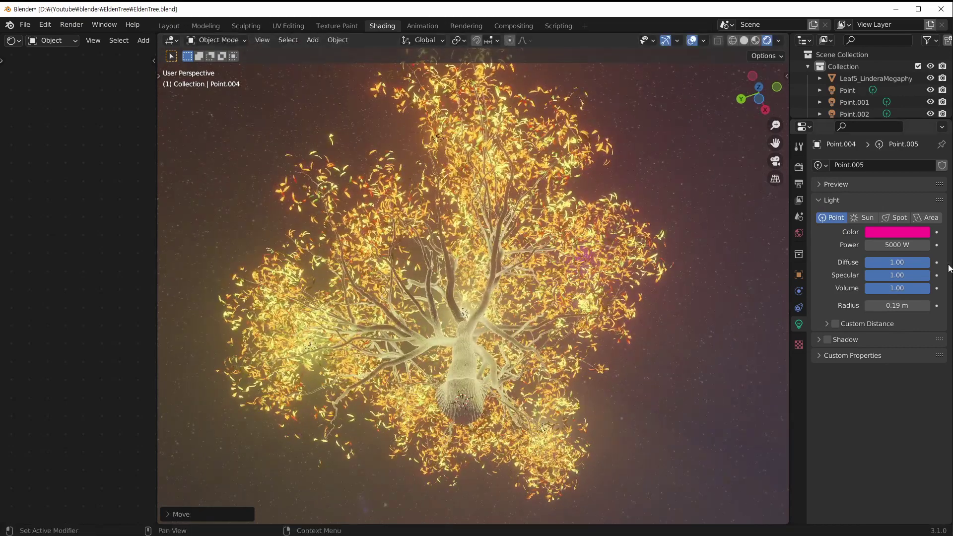
key(Return)
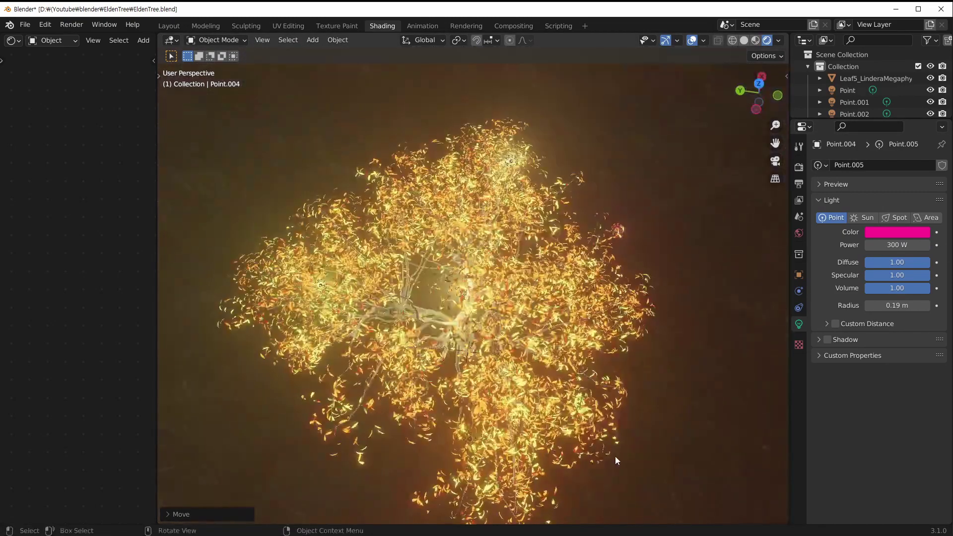
Step: Inspect the lit tree from several angles and distances and save the EldenTree.blend file
middle_drag(598, 263, 552, 375)
scroll(552, 380, down, 2)
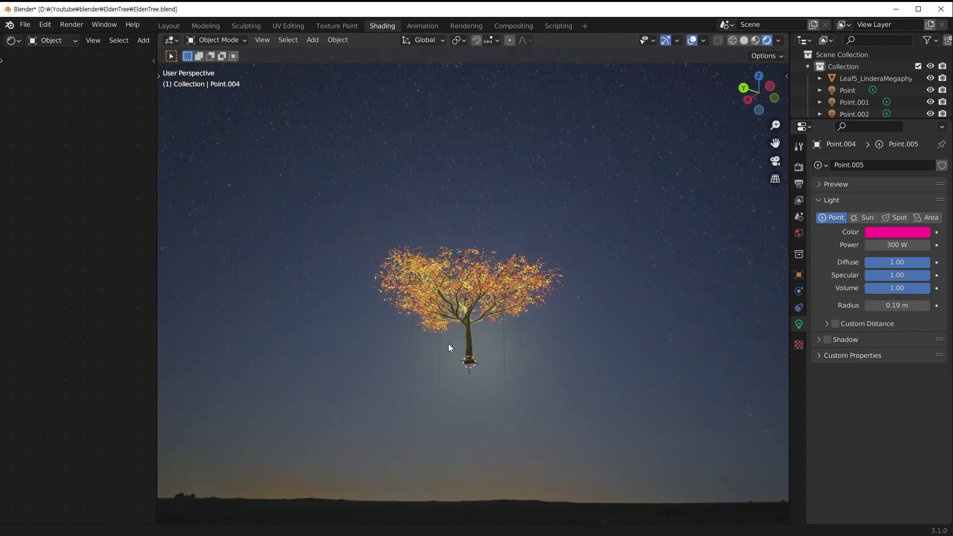
scroll(448, 343, up, 5)
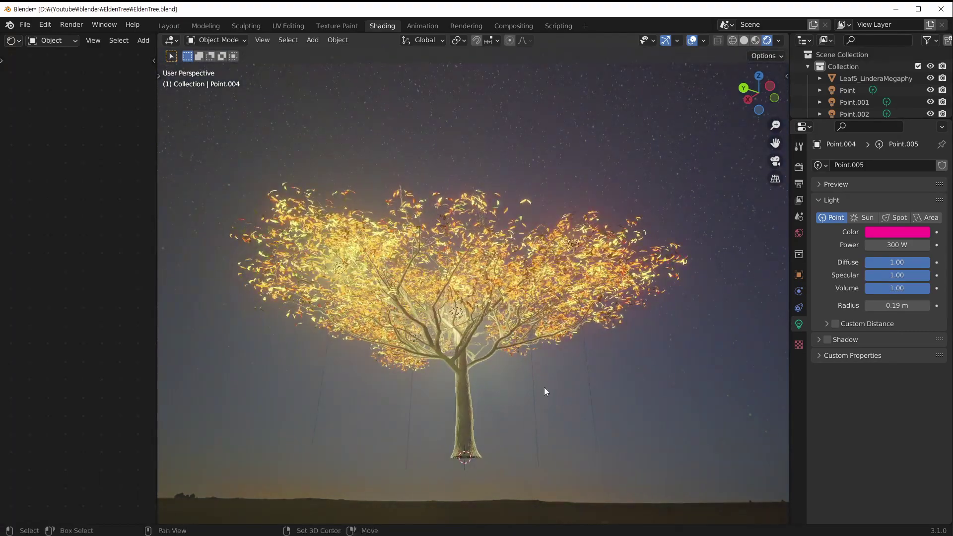
scroll(544, 387, up, 4)
middle_drag(531, 306, 472, 386)
scroll(552, 389, up, 1)
key(ctrl+s)
middle_drag(562, 383, 438, 367)
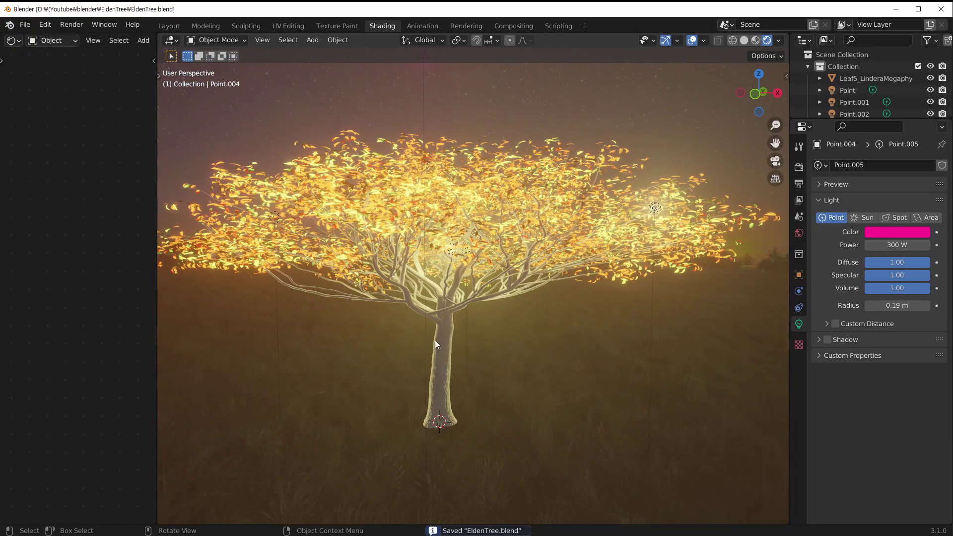
Step: Select the tree in the viewport and save the EldenTree.blend file
middle_drag(436, 336, 511, 348)
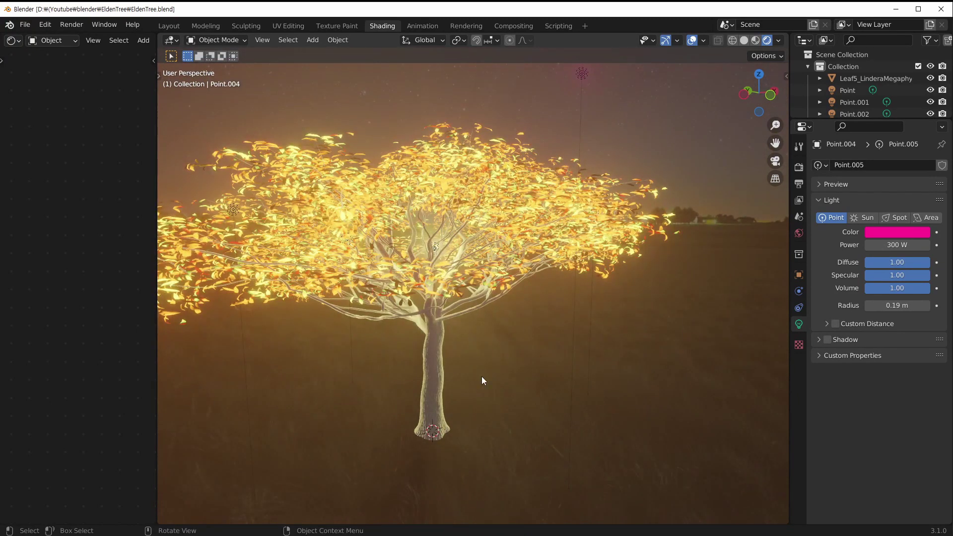
middle_drag(567, 457, 501, 322)
click(318, 156)
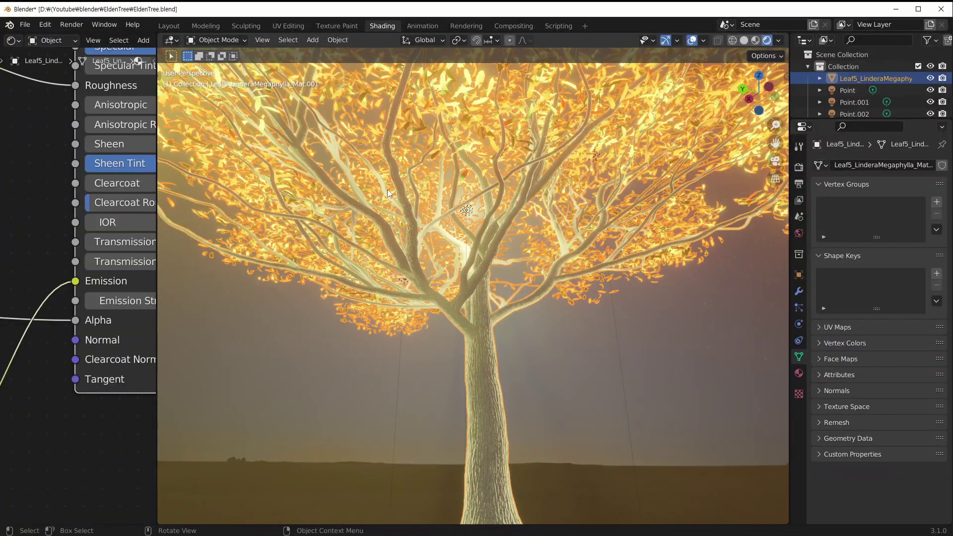
middle_drag(387, 189, 460, 314)
key(ctrl+s)
scroll(484, 248, up, 2)
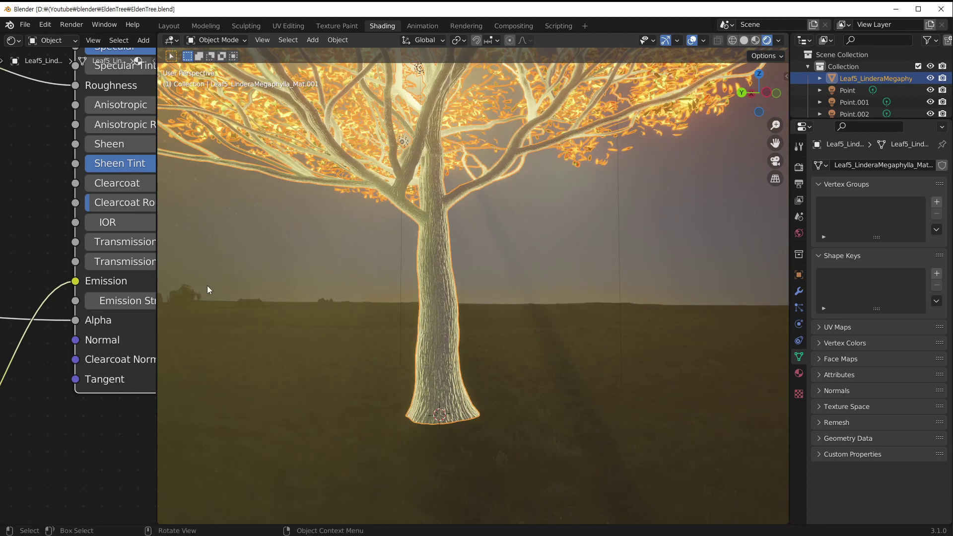
Step: Widen the shader editor and show the leaf material's Noise Texture and ColorRamp nodes
drag(156, 237, 364, 241)
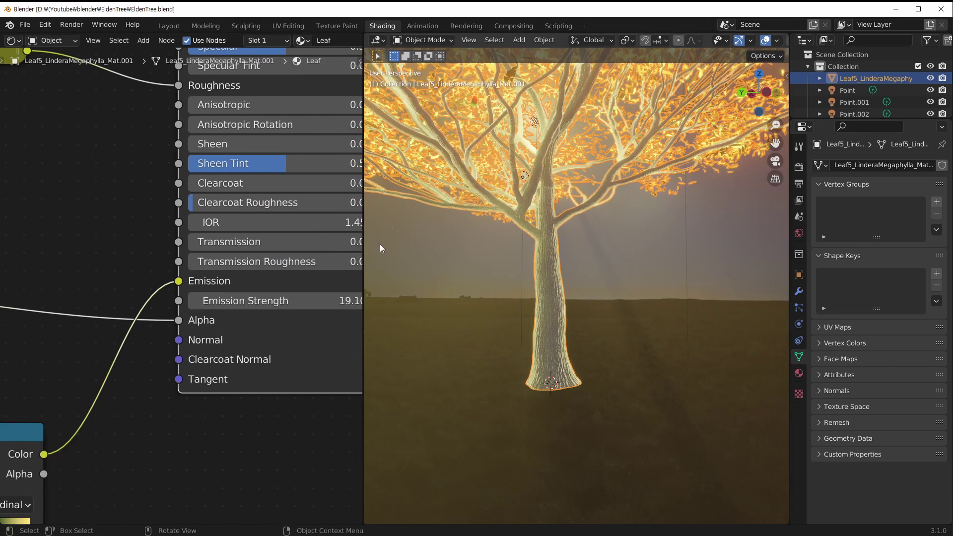
scroll(511, 270, down, 3)
middle_drag(155, 283, 206, 293)
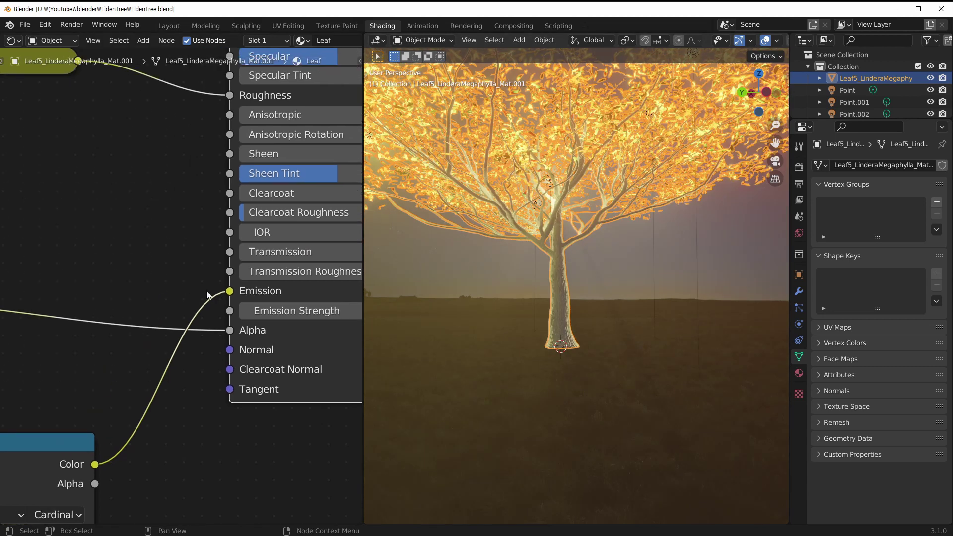
scroll(183, 286, down, 5)
middle_drag(124, 410, 165, 284)
middle_drag(89, 283, 205, 228)
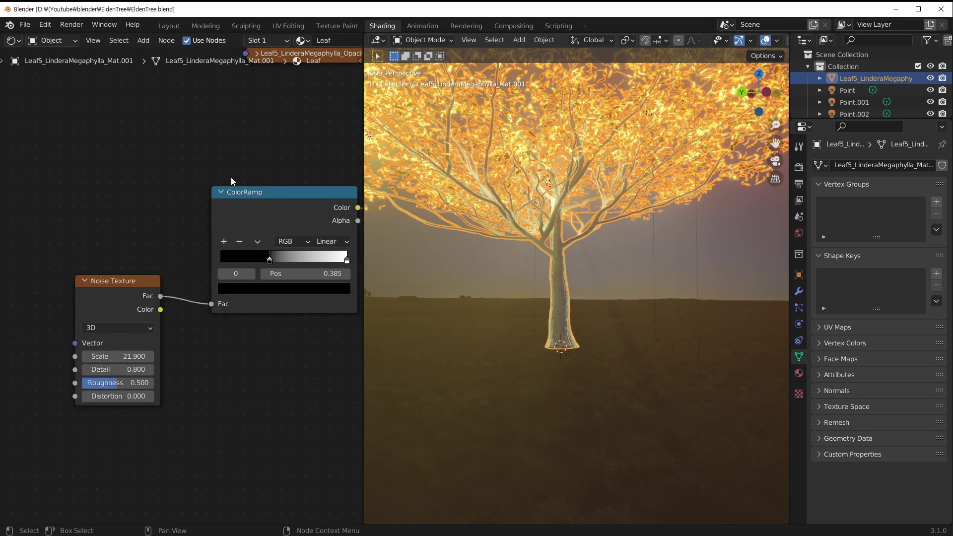
Step: Make Bark the tree's active material and frame its whole node tree in the shader editor
click(552, 267)
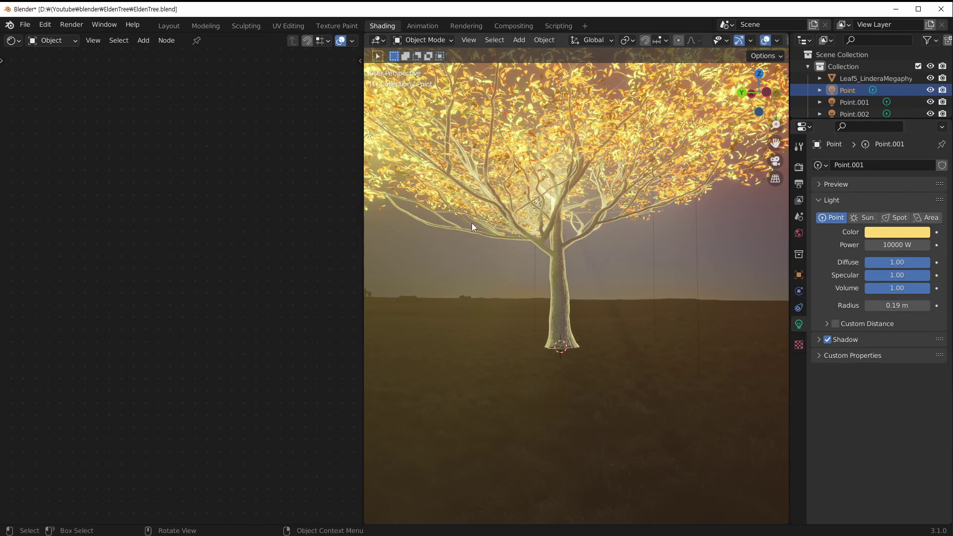
click(571, 275)
click(798, 373)
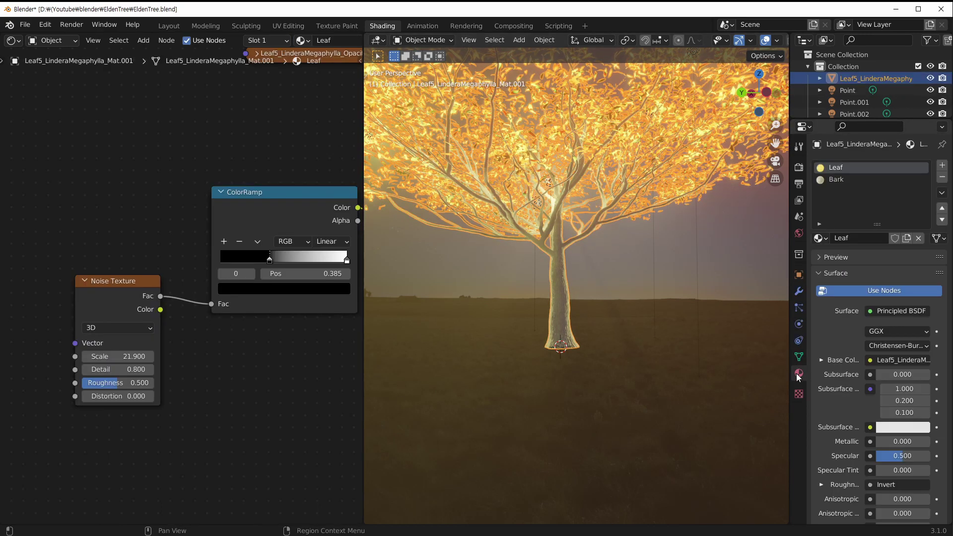
click(846, 179)
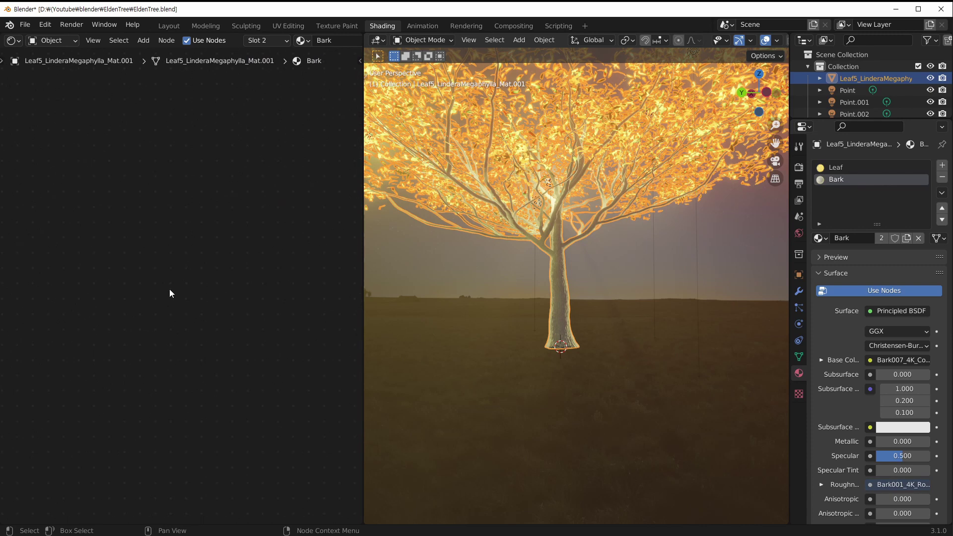
key(Home)
scroll(194, 301, up, 4)
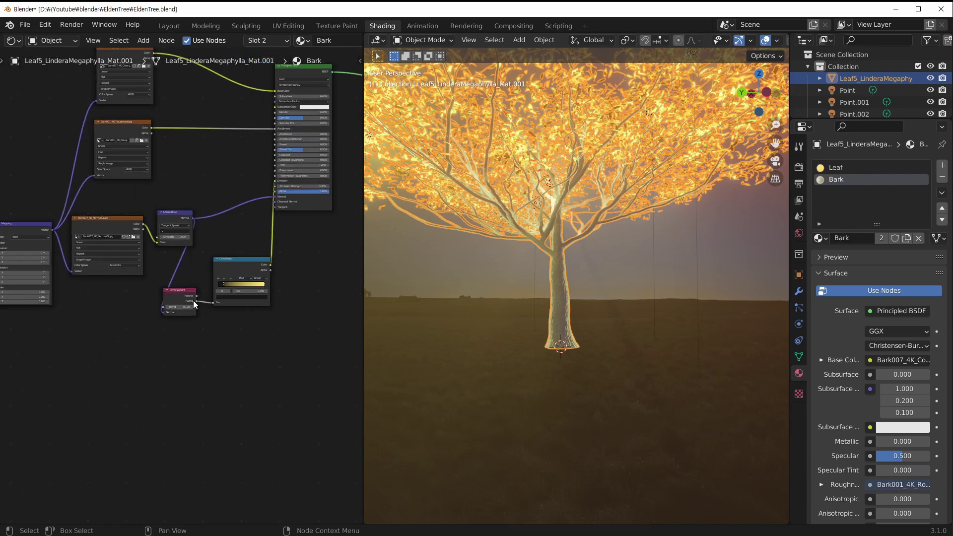
Step: Examine how the bark's Normal Map, Layer Weight and ColorRamp nodes feed the shader's Normal and Emission inputs
scroll(198, 333, up, 3)
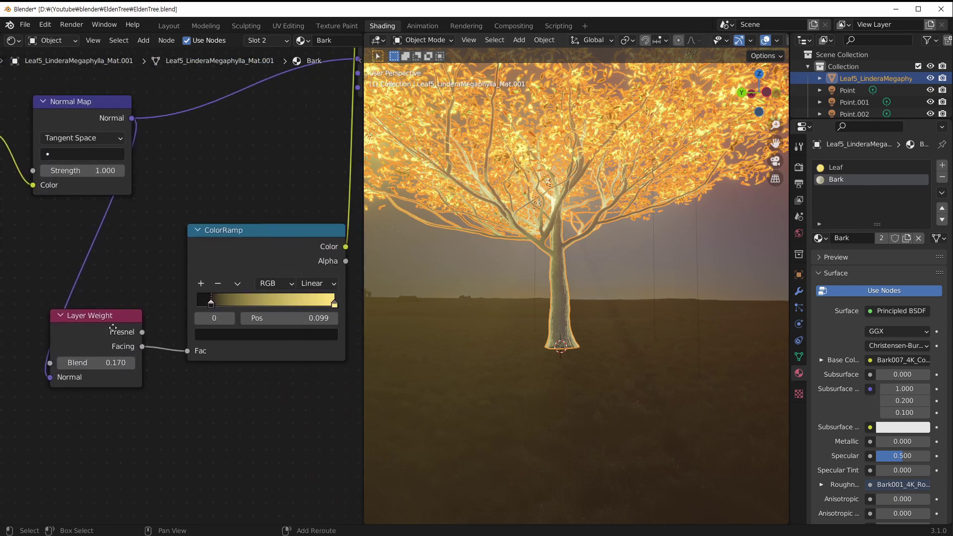
scroll(142, 347, up, 2)
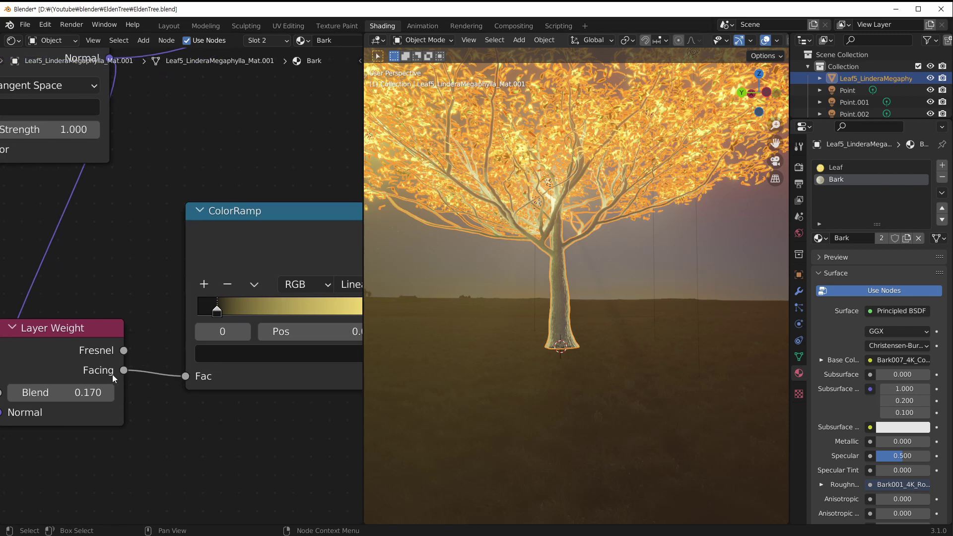
scroll(546, 346, up, 5)
scroll(149, 281, down, 2)
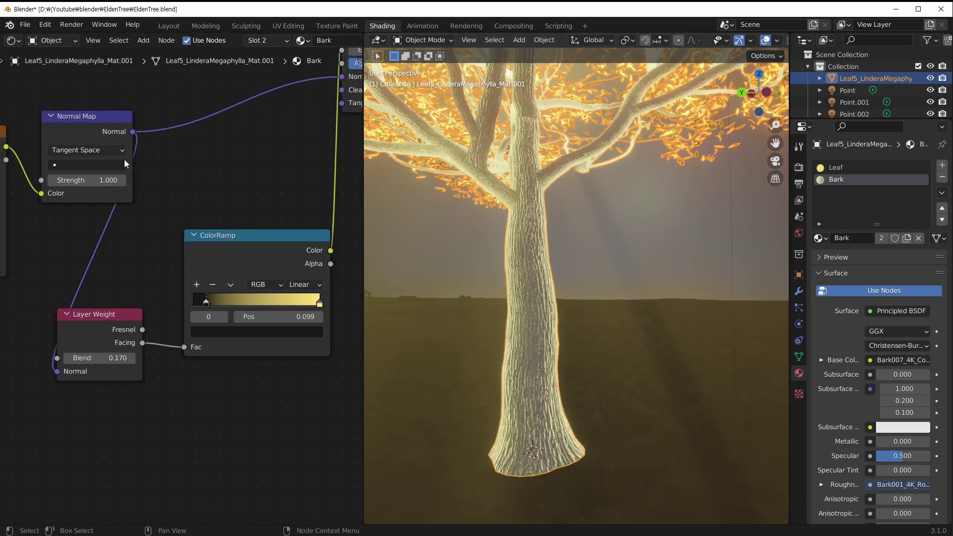
middle_drag(223, 155, 168, 154)
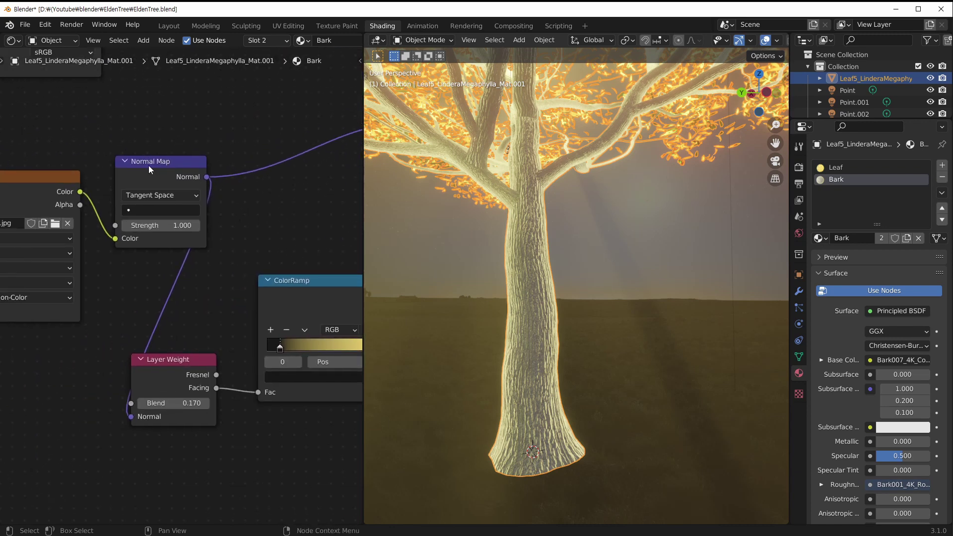
middle_drag(269, 219, 151, 256)
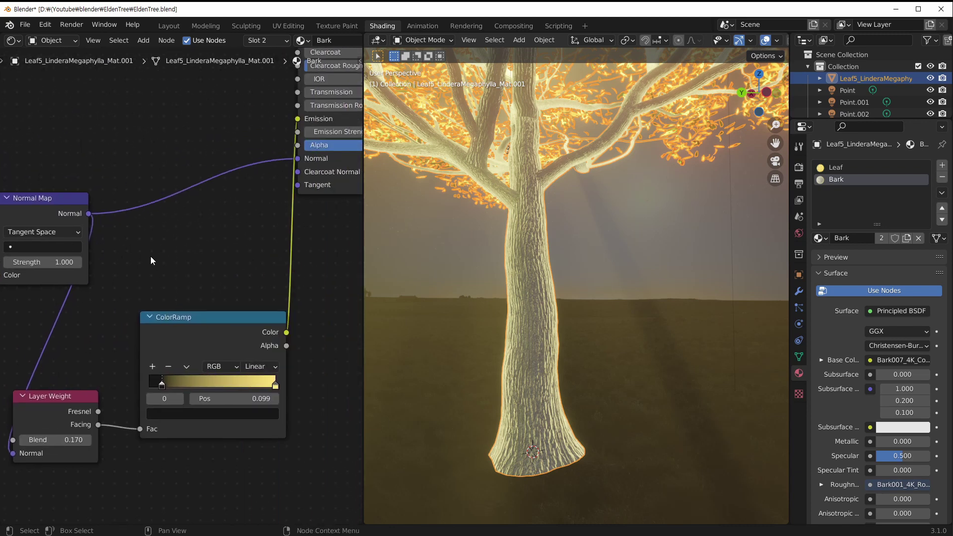
middle_drag(134, 200, 227, 148)
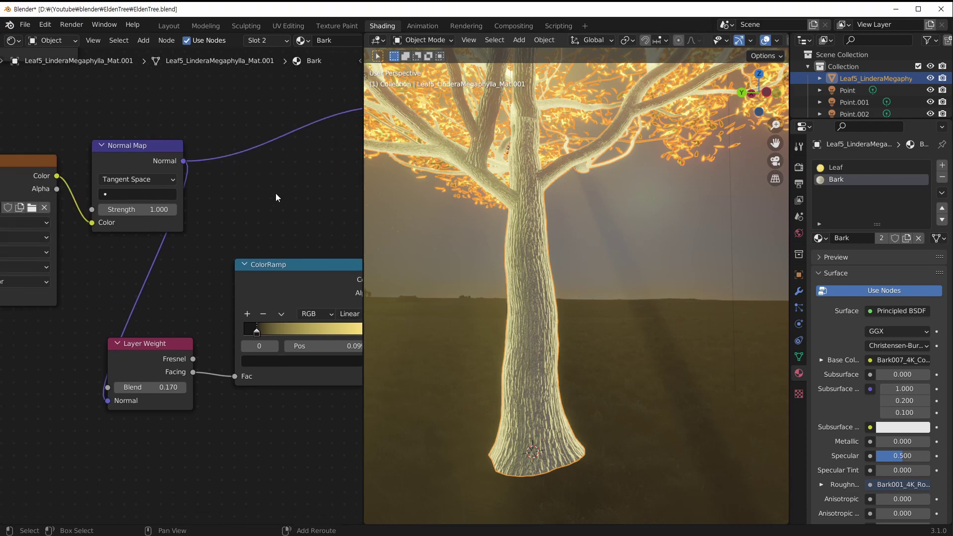
middle_drag(276, 195, 169, 226)
Step: Inspect the glowing bark grooves on the trunk up close and the whole tree from a distance
scroll(581, 425, up, 2)
scroll(580, 425, up, 4)
scroll(483, 363, down, 2)
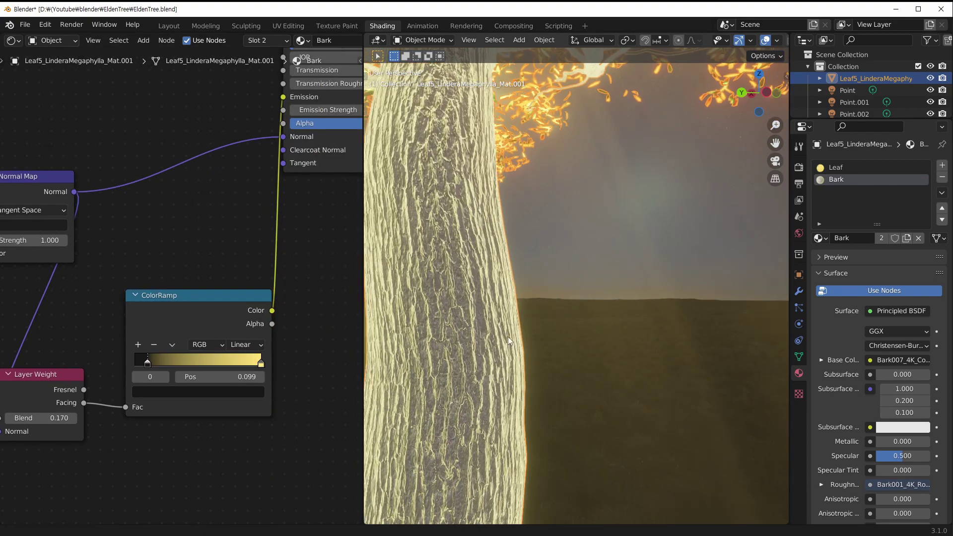
shift+middle_drag(507, 336, 663, 350)
shift+middle_drag(570, 289, 617, 323)
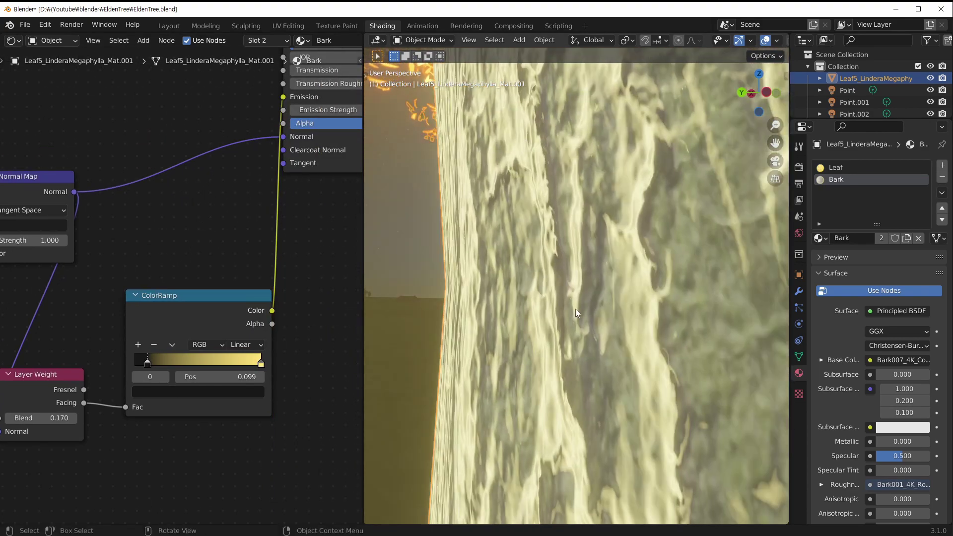
scroll(641, 284, down, 3)
shift+middle_drag(642, 284, 603, 300)
scroll(603, 299, down, 8)
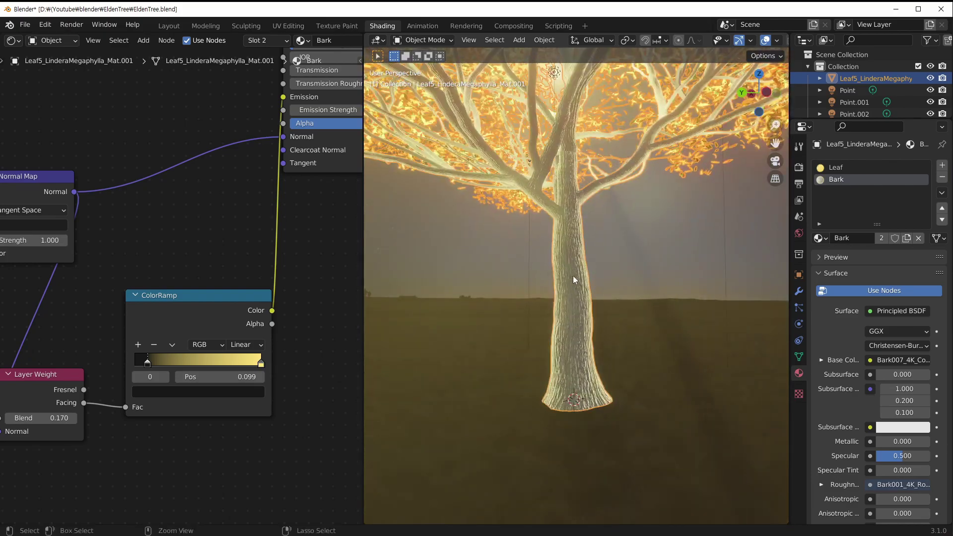
scroll(570, 324, down, 4)
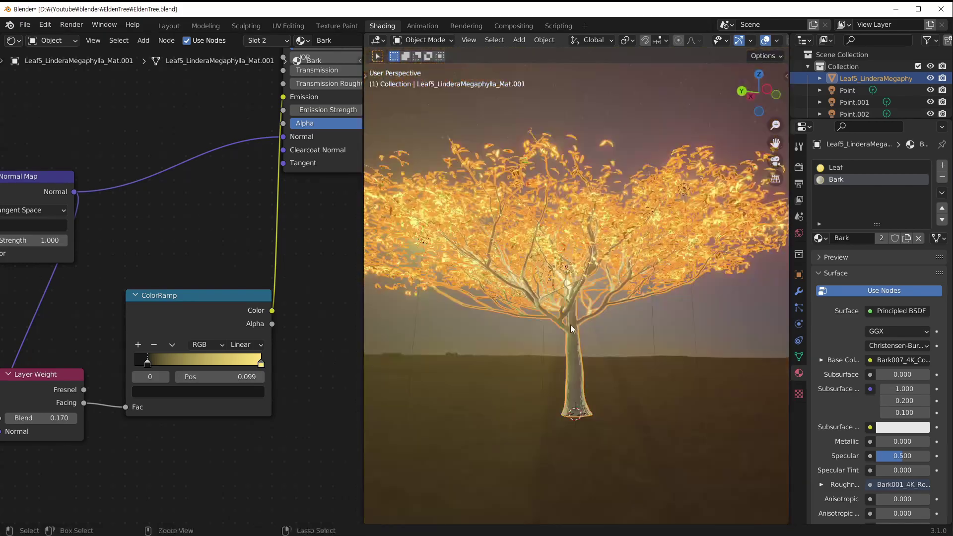
Step: Maximize the 3D viewport and view the entire glowing tree from a low angle
key(ctrl+space)
middle_drag(553, 331, 534, 320)
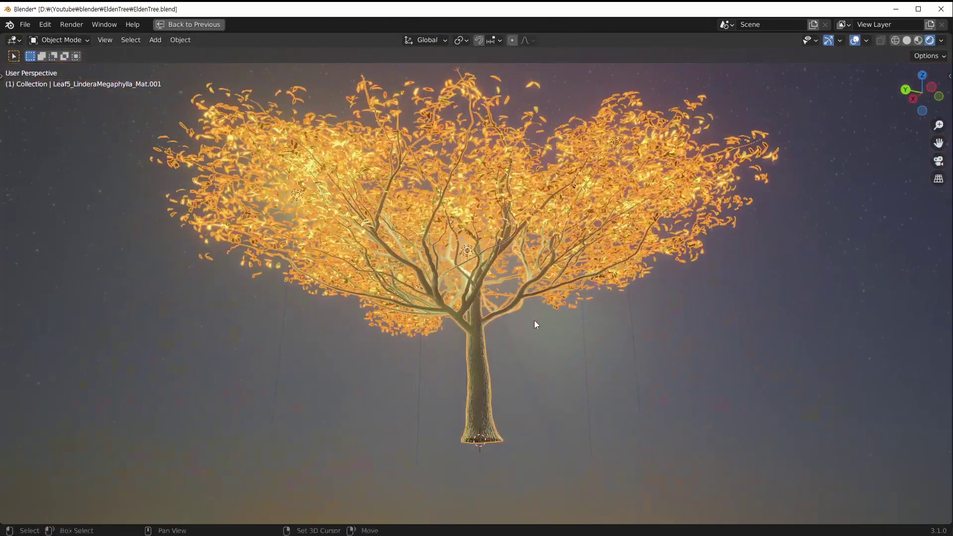
scroll(527, 344, up, 2)
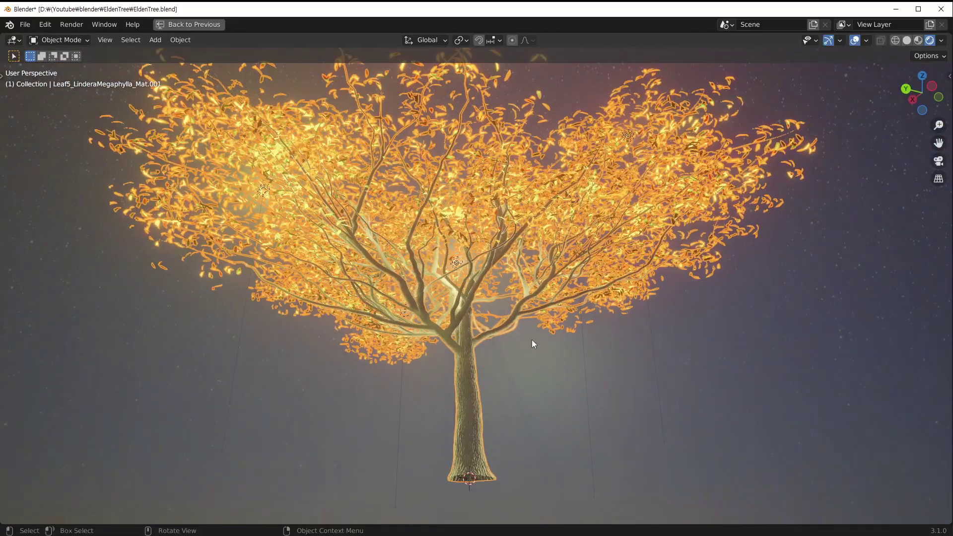